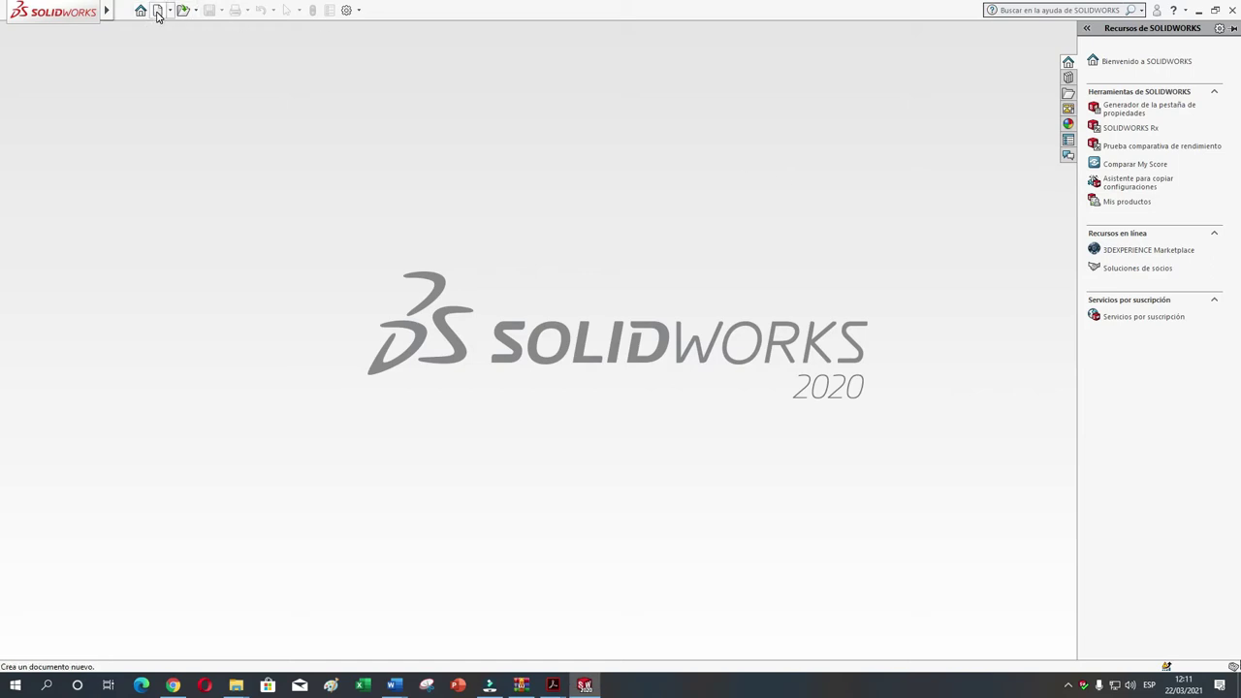
- Create a new blank Pieza (part) document
click(158, 11)
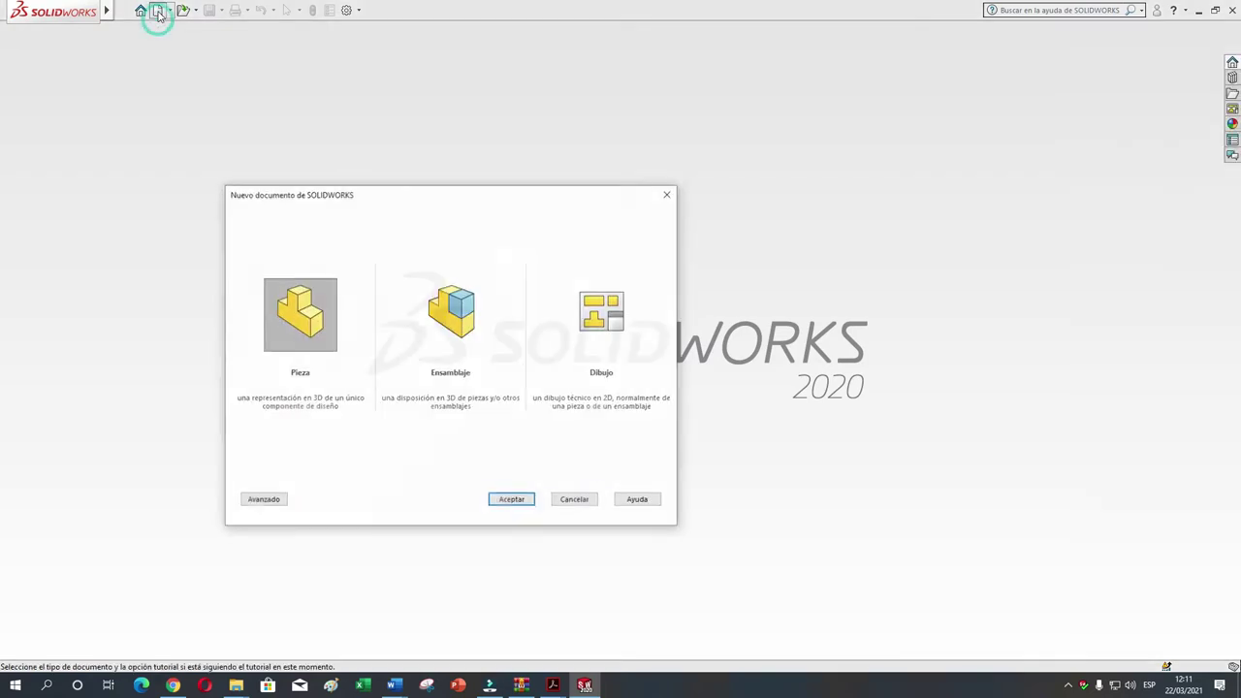
click(310, 303)
click(512, 499)
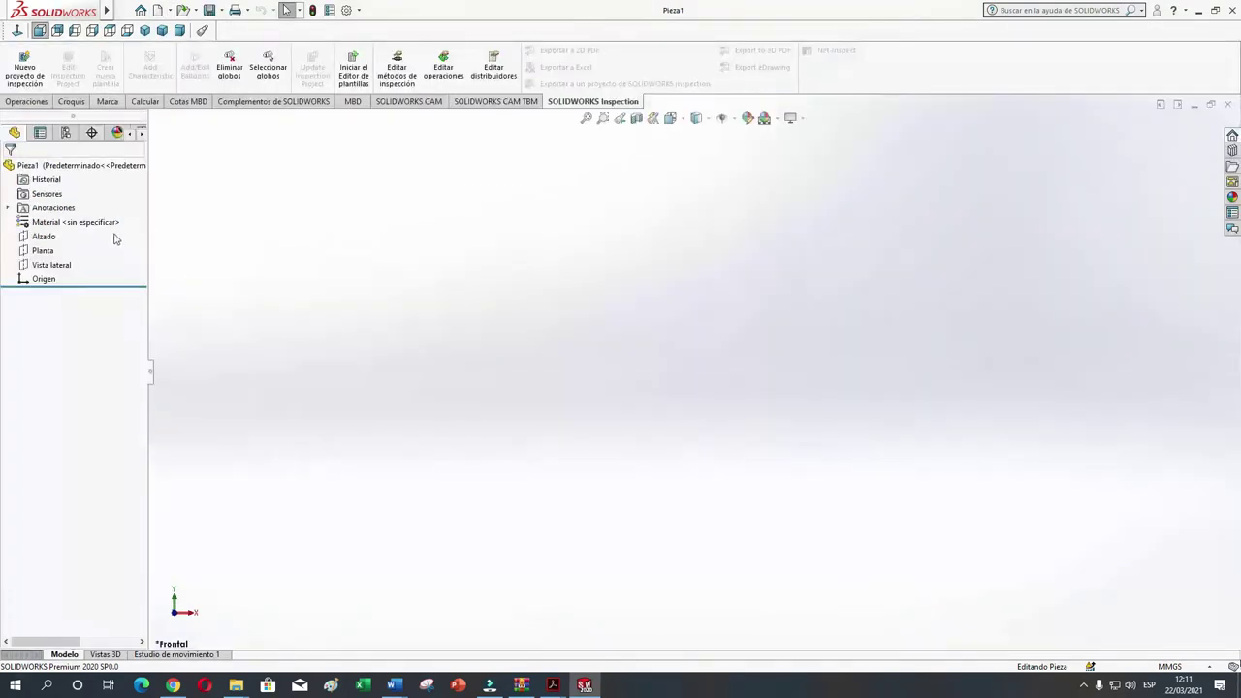
- On the Planta plane, sketch a 6-sided polygon centred on the origin
click(41, 254)
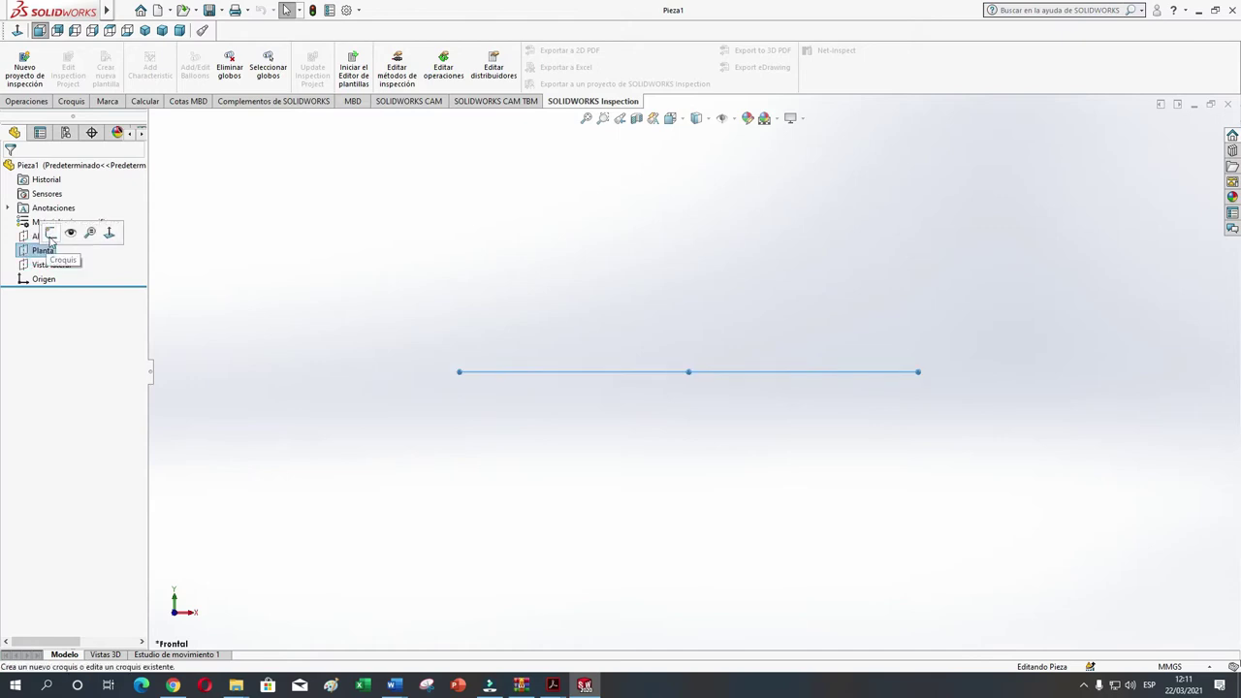
click(50, 234)
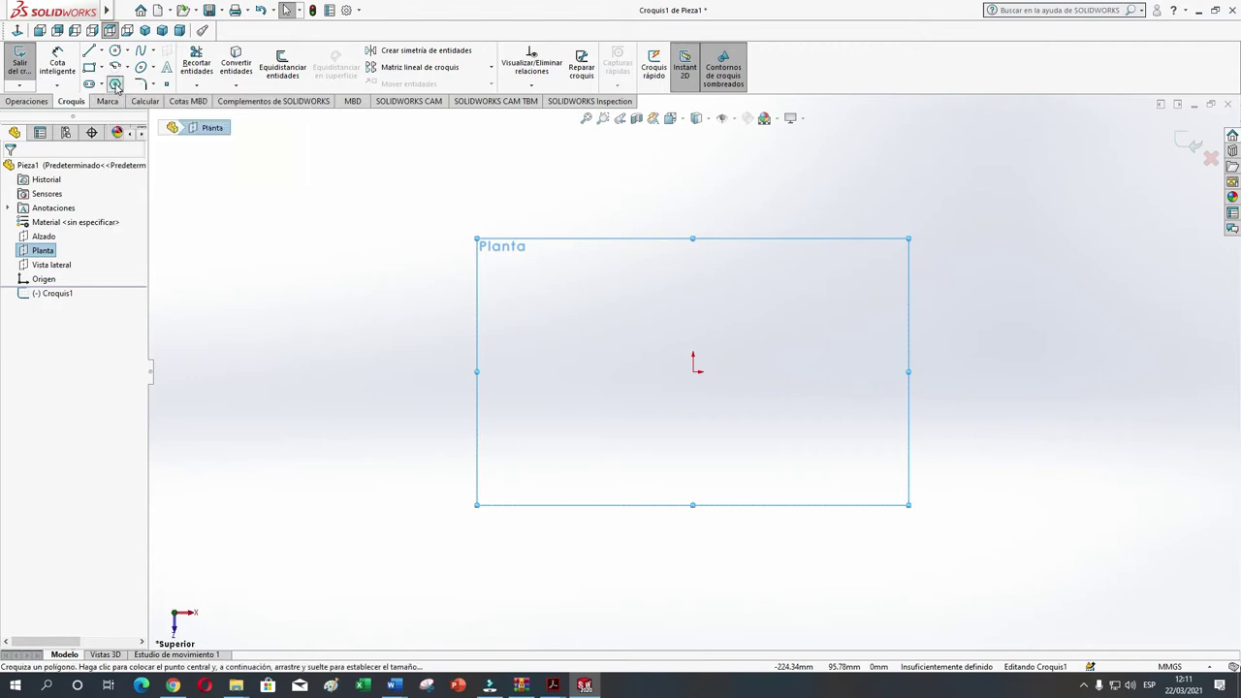
click(114, 85)
double_click(46, 243)
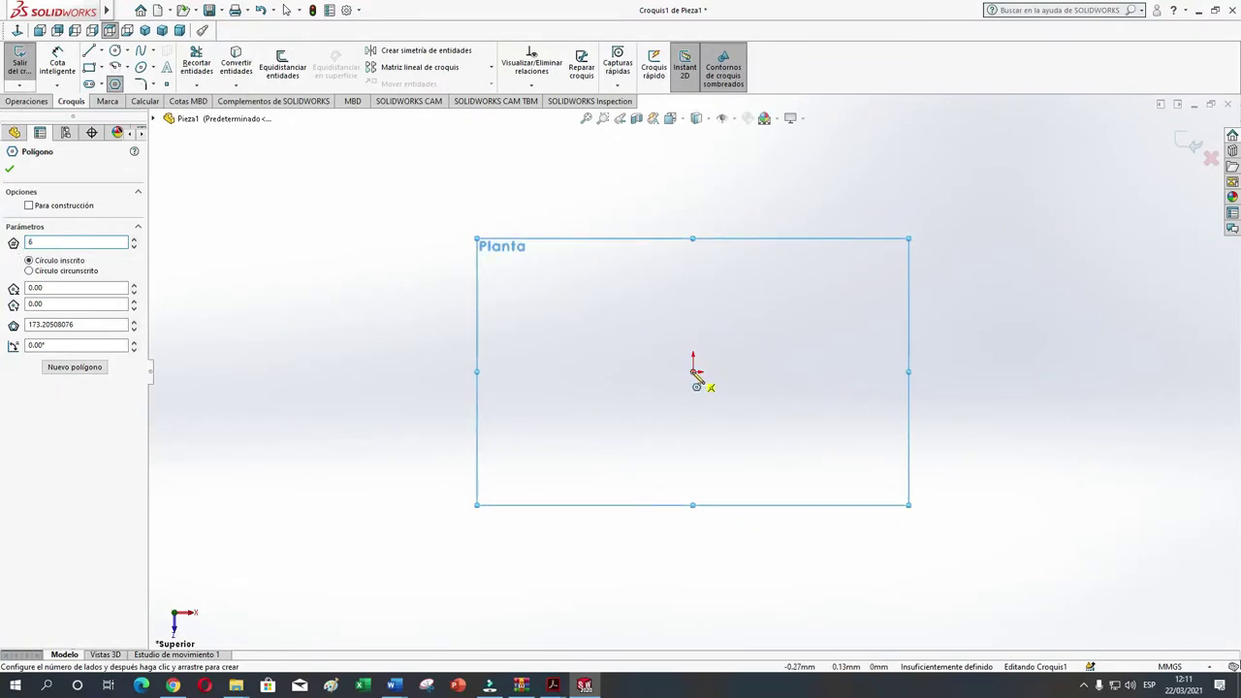
click(694, 372)
drag(694, 373, 739, 311)
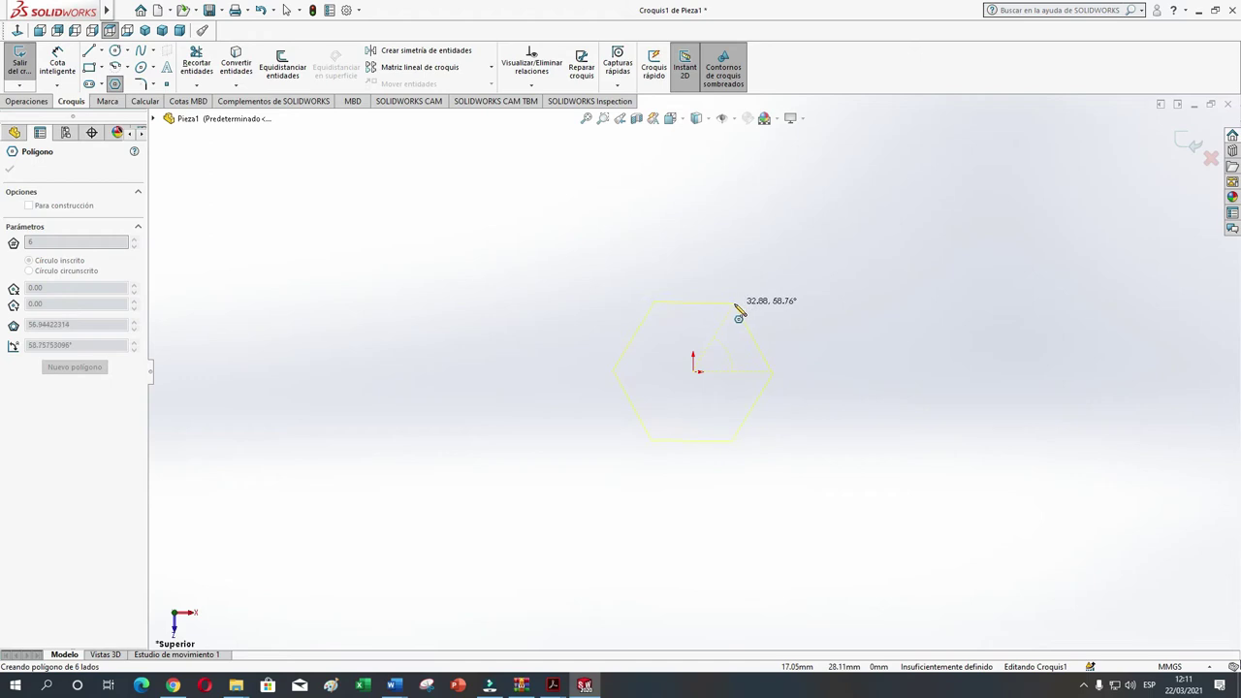
click(738, 310)
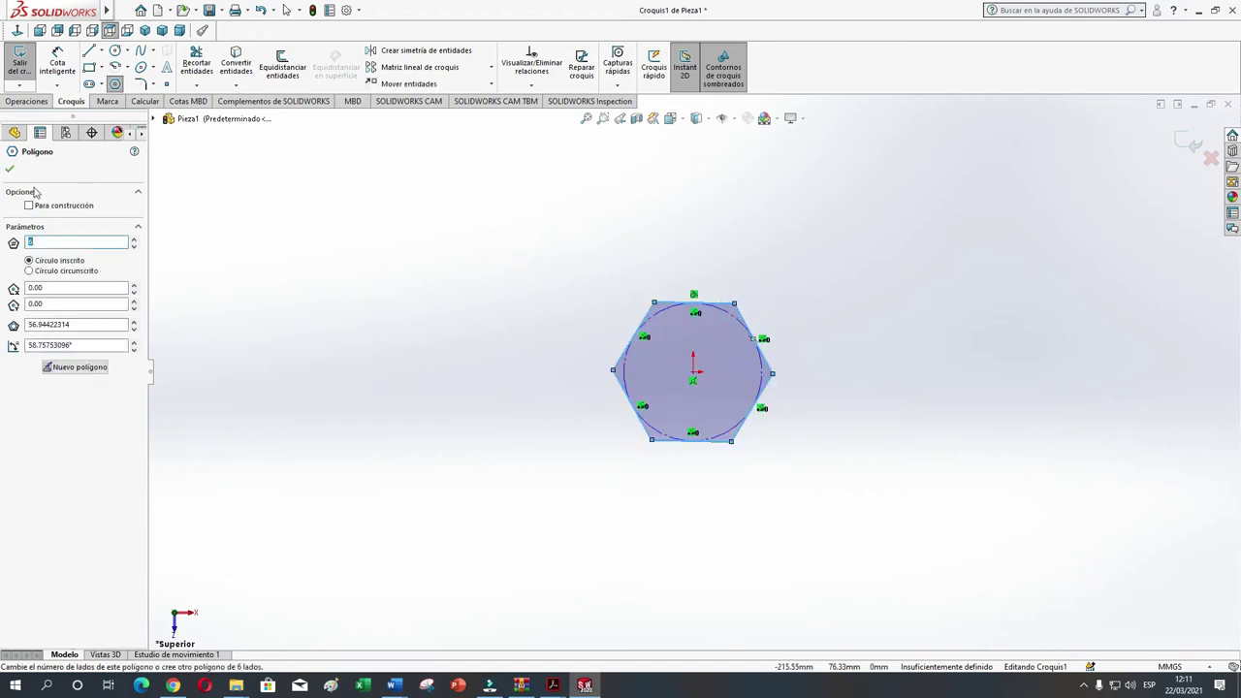
click(9, 170)
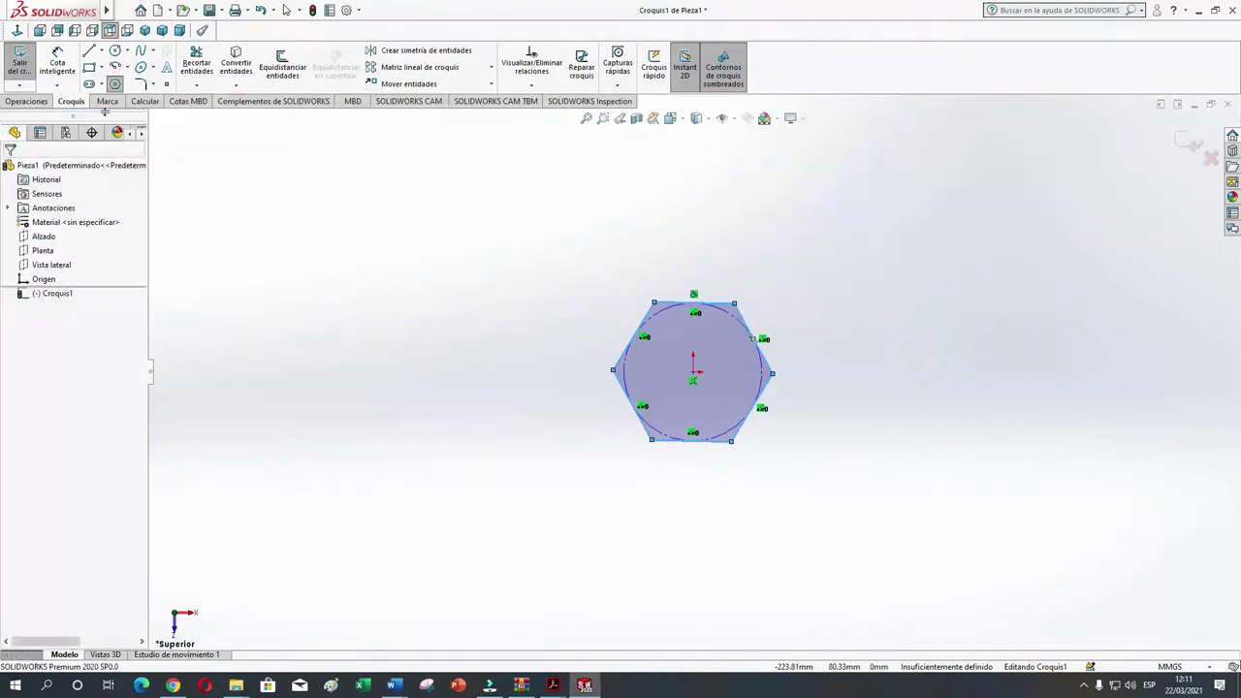
- Dimension the hexagon 19 across its opposite corners
click(58, 63)
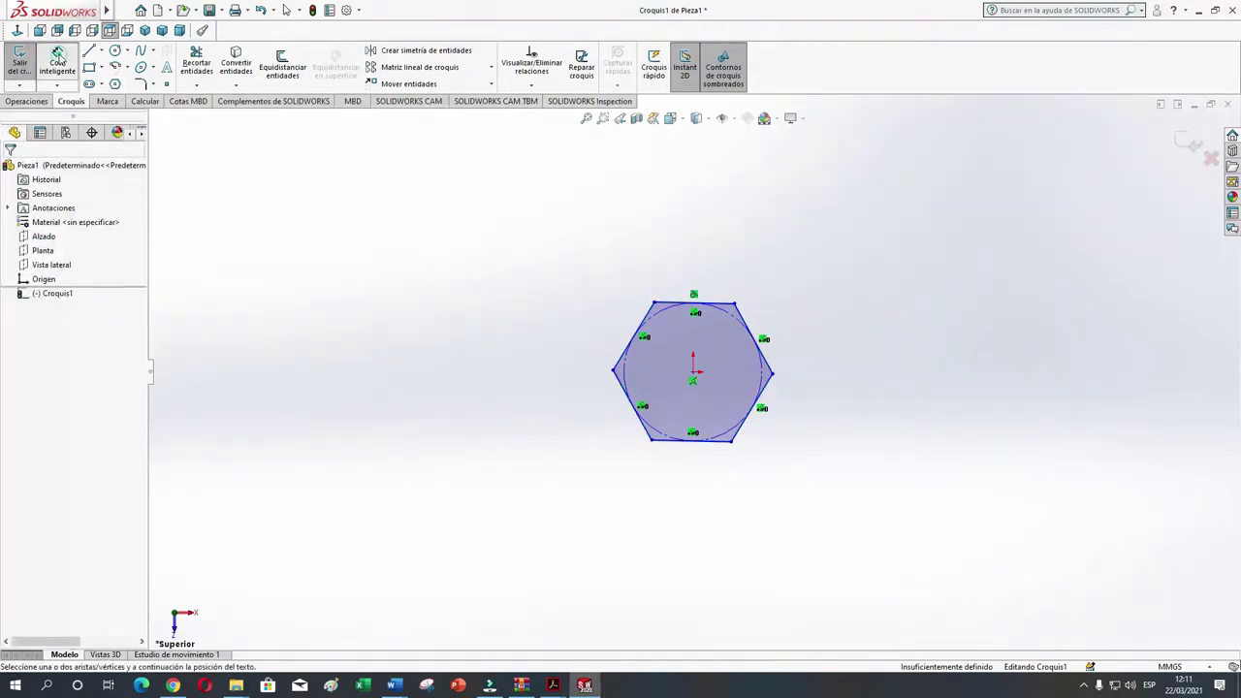
click(612, 373)
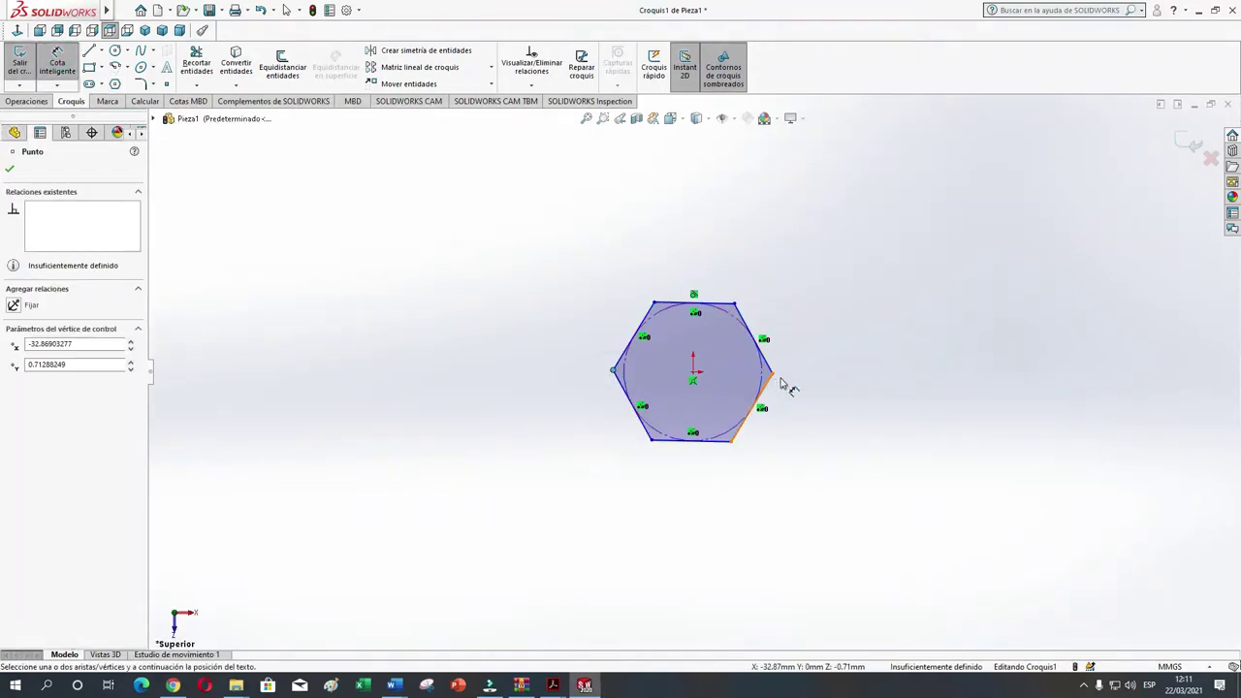
click(773, 375)
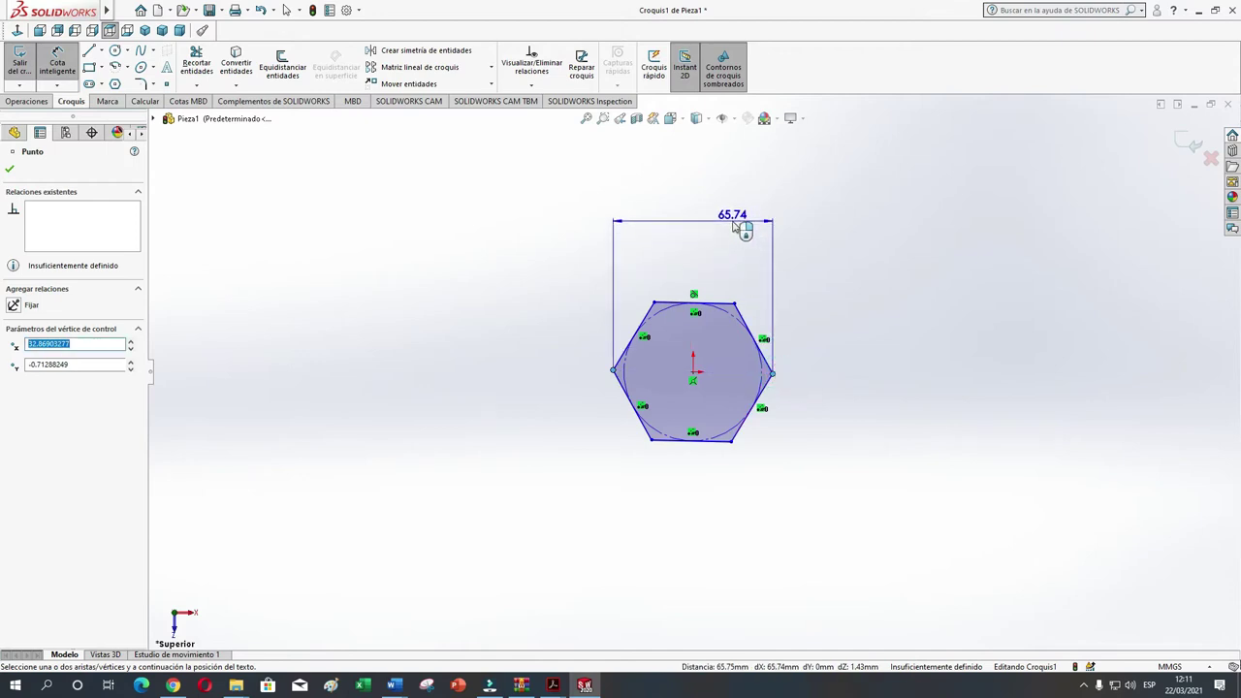
click(718, 220)
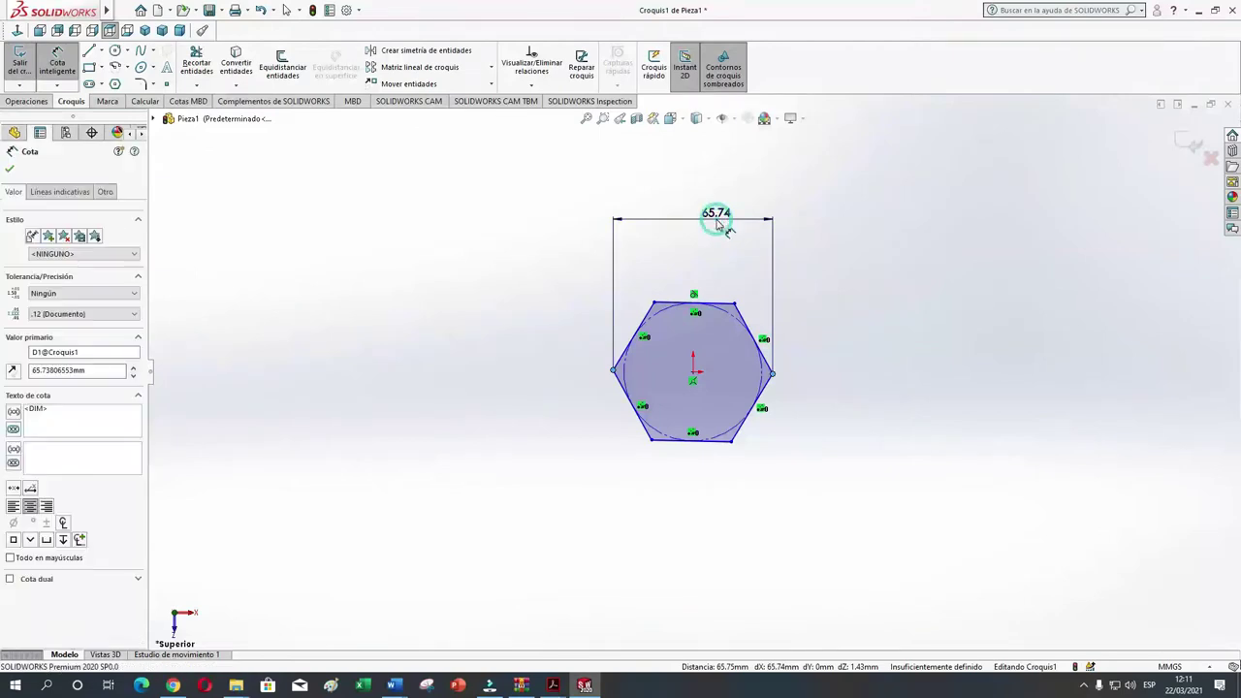
text(19)
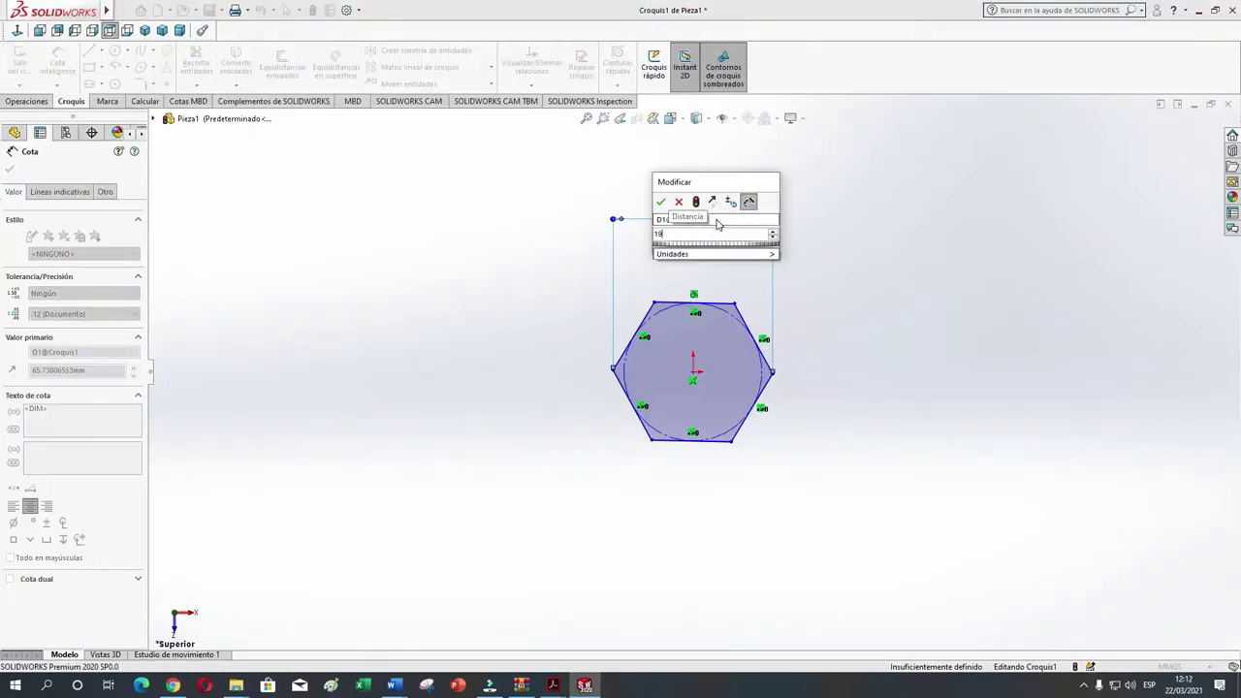
key(Return)
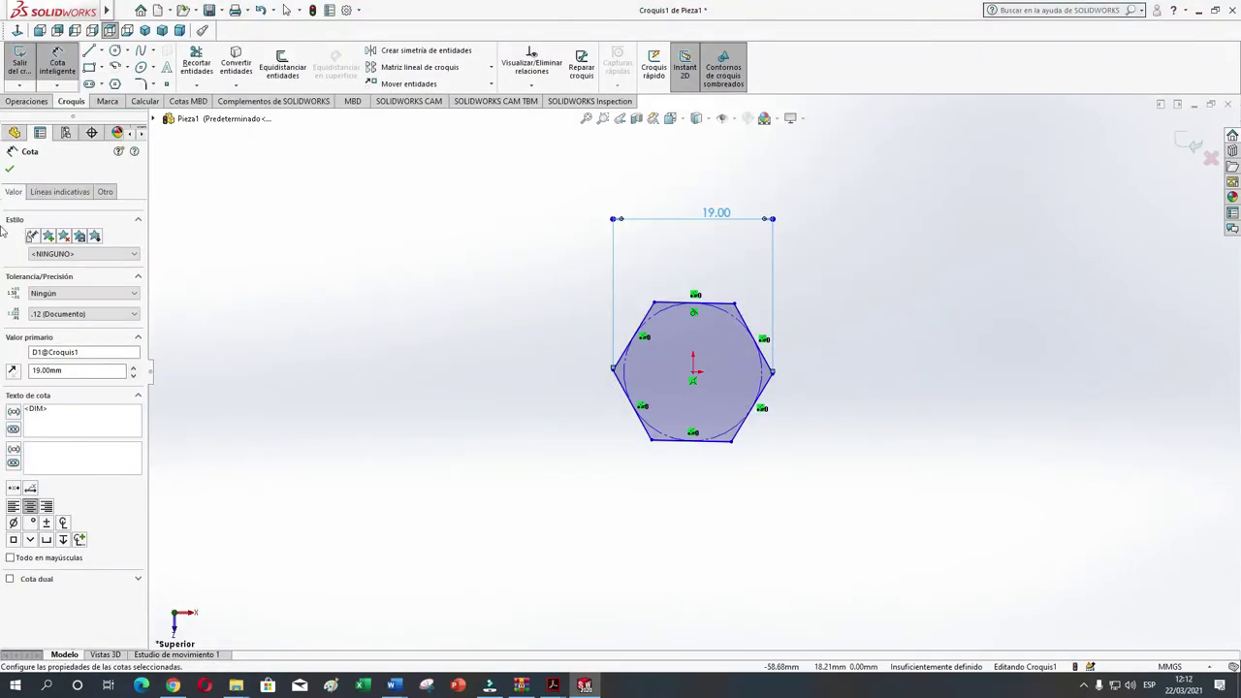
click(10, 170)
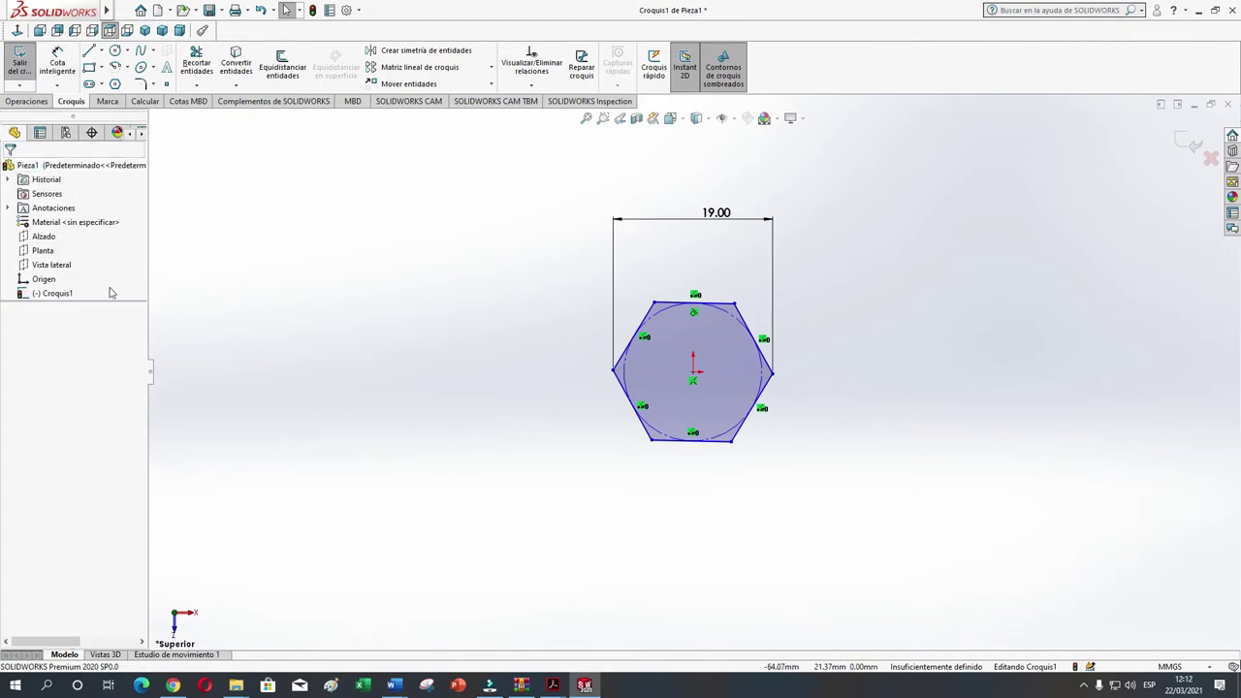
- Add a Horizontal relation between the origin and the hexagon's right corner
click(693, 376)
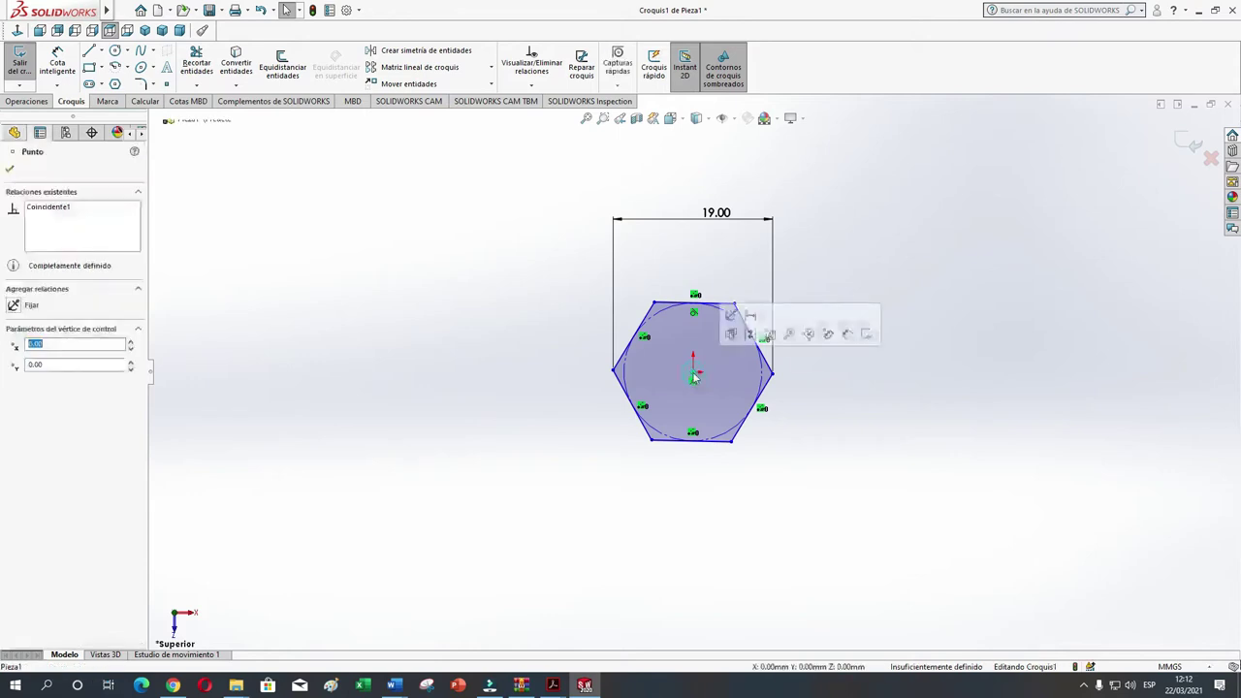
click(774, 376)
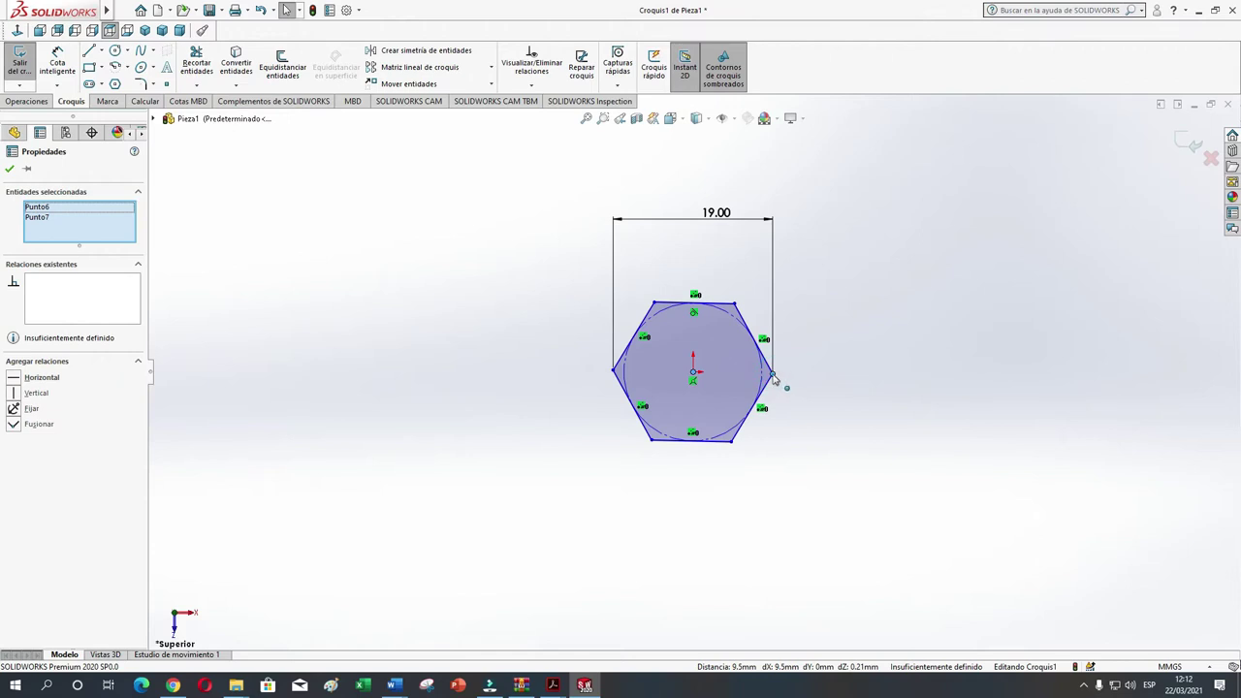
click(15, 380)
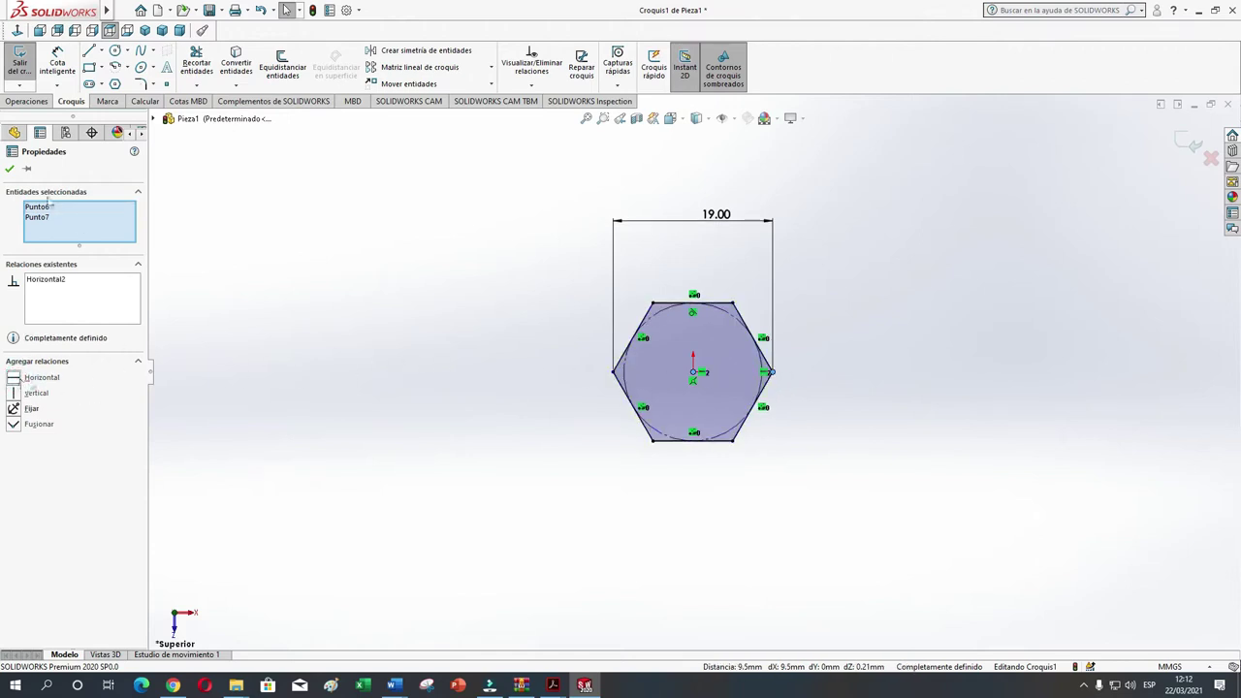
click(10, 170)
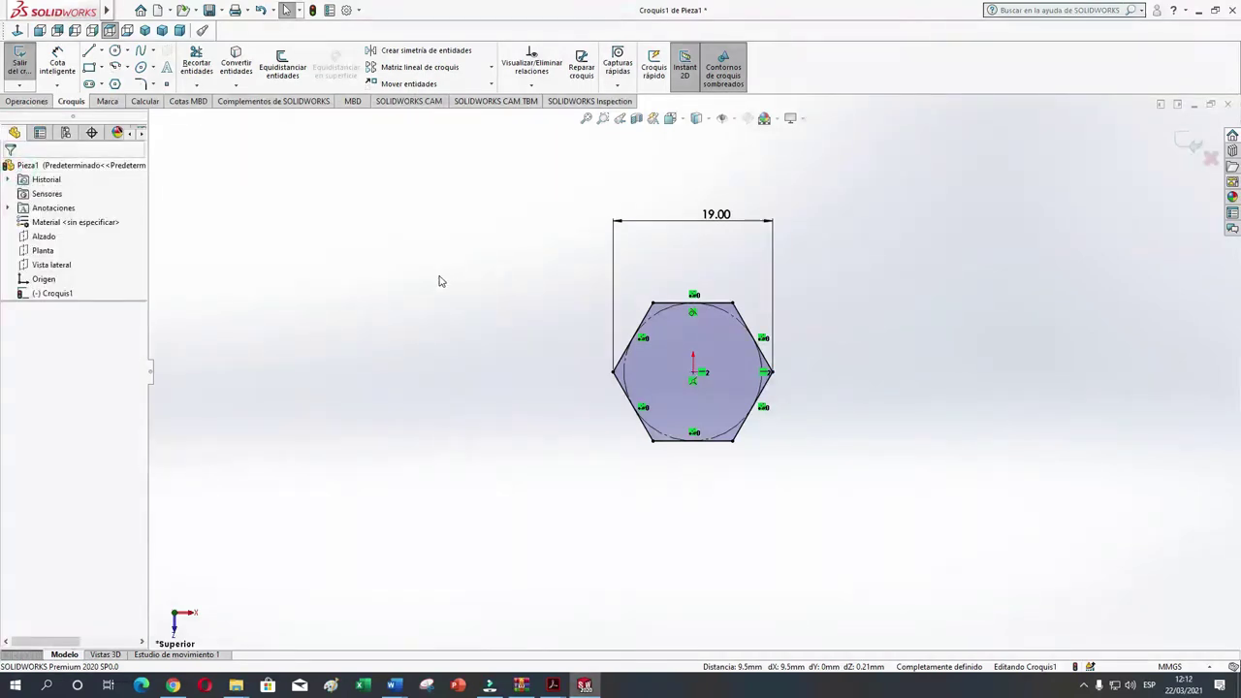
click(31, 101)
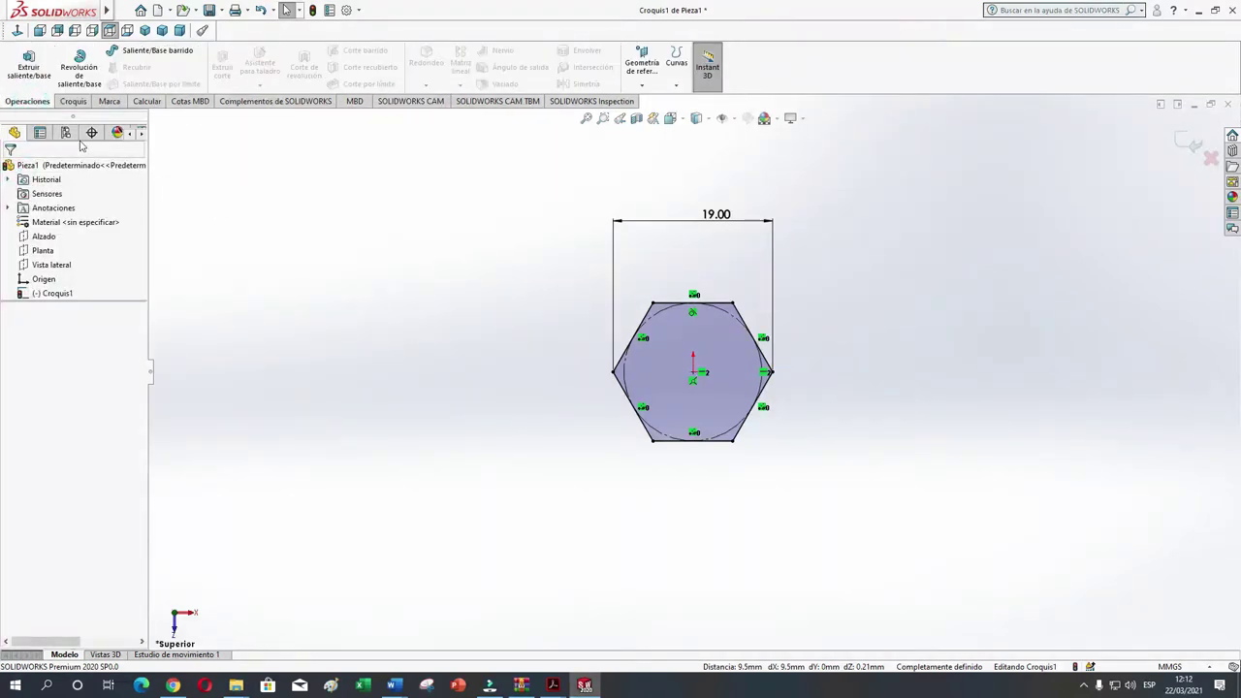
- Boss-extrude the hexagon sketch 7 mm into a solid prism
click(29, 70)
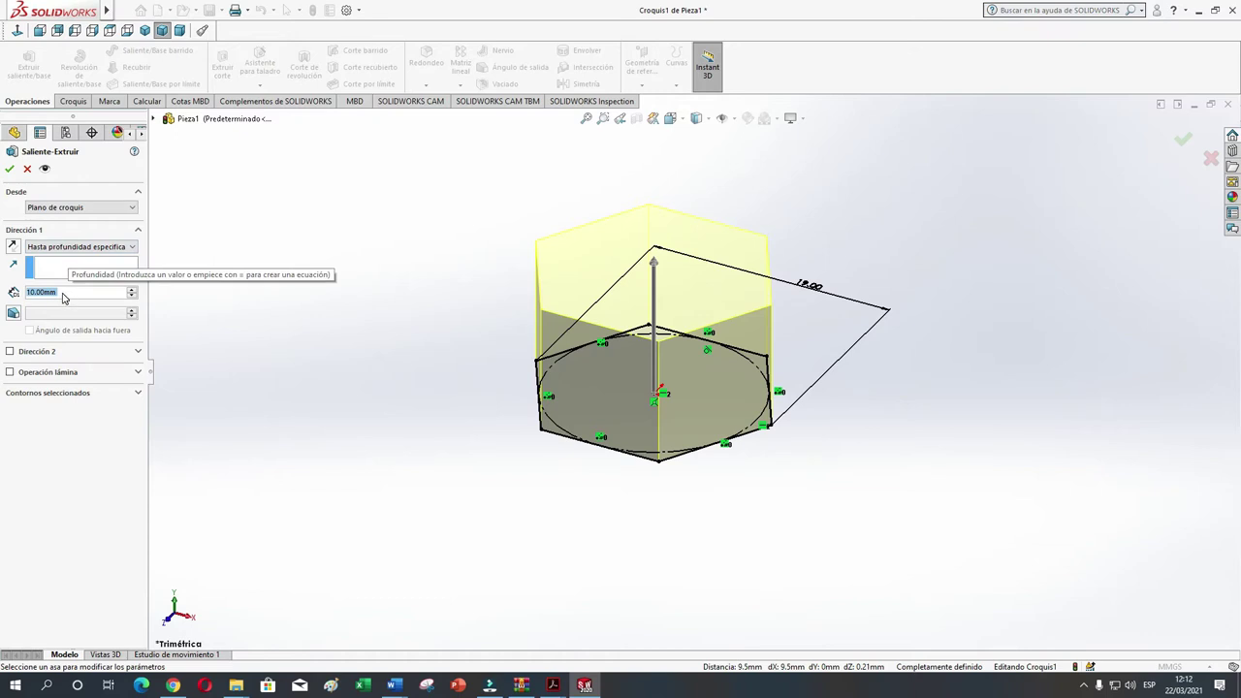
text(7)
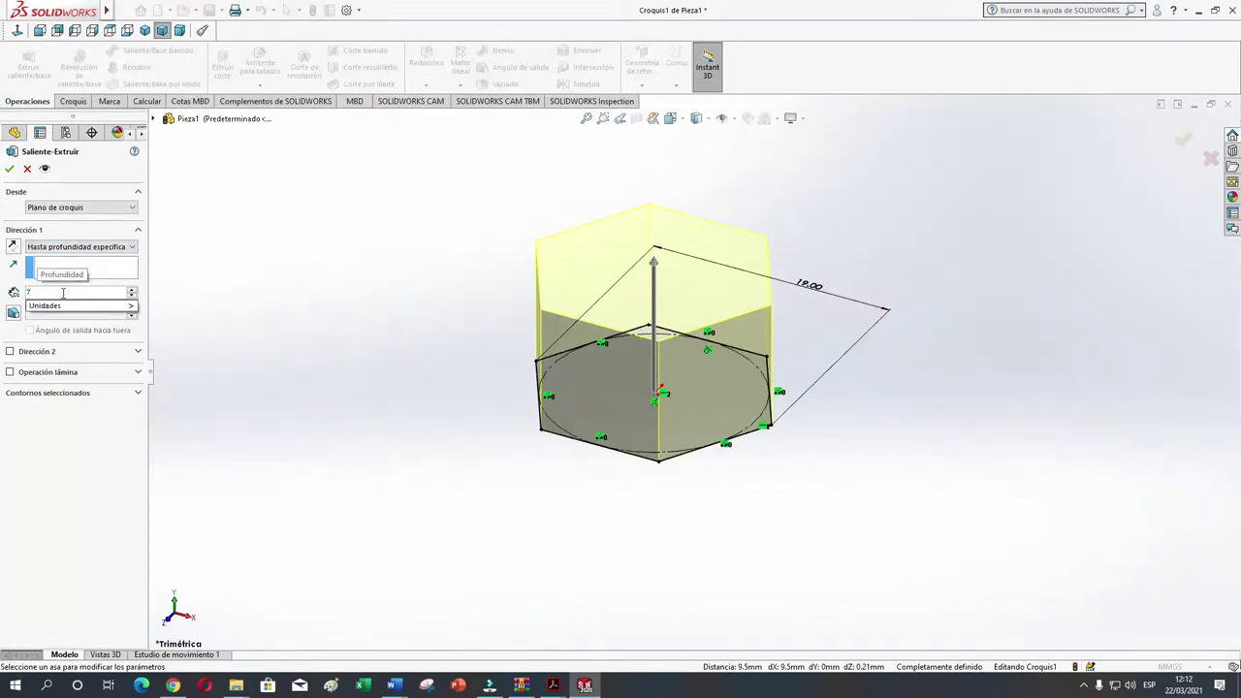
mouse_move(79, 305)
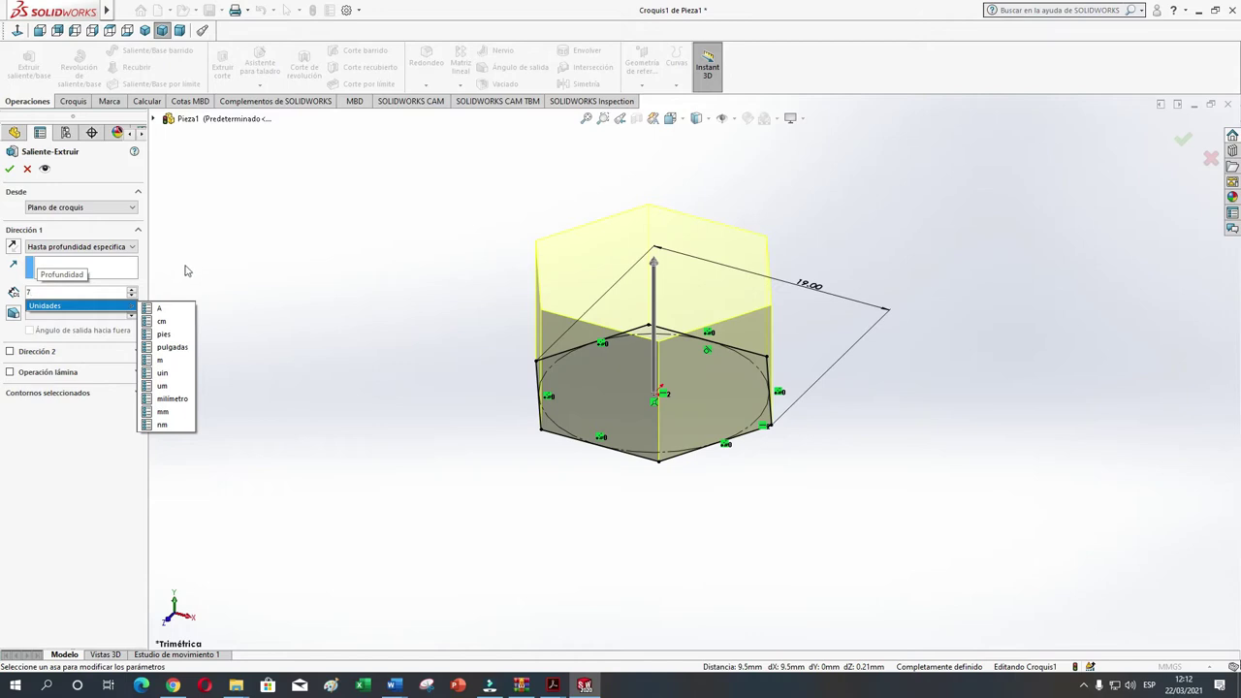
key(Return)
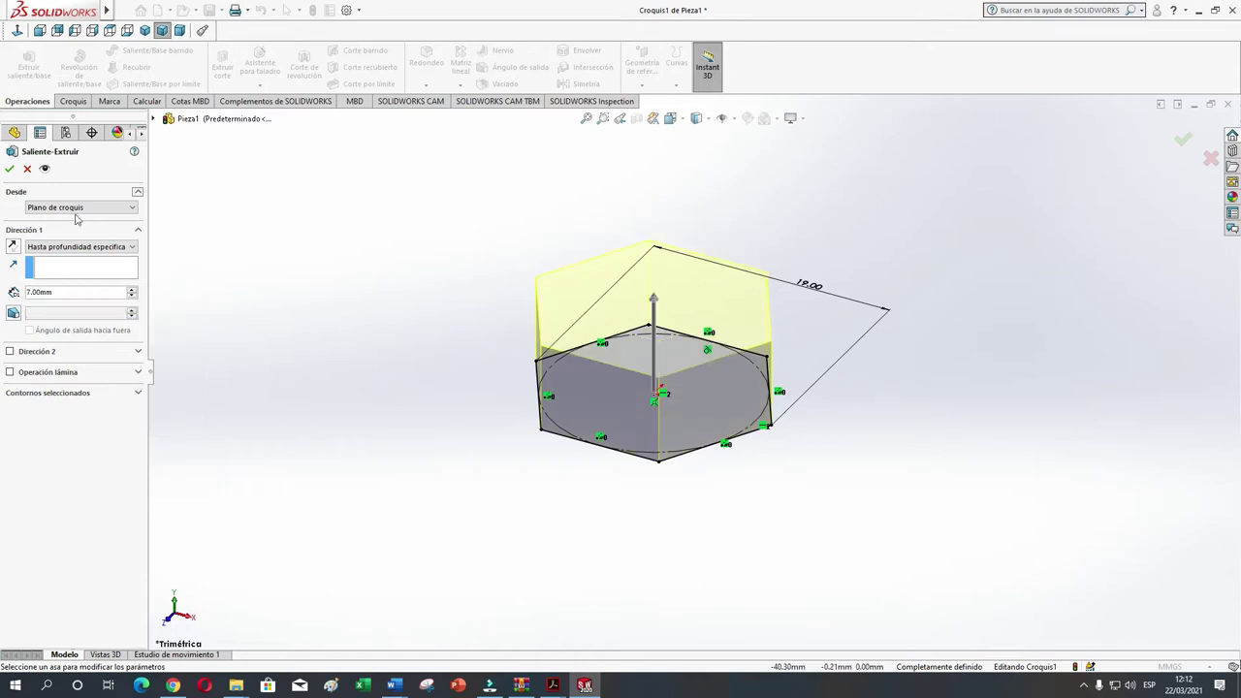
click(8, 171)
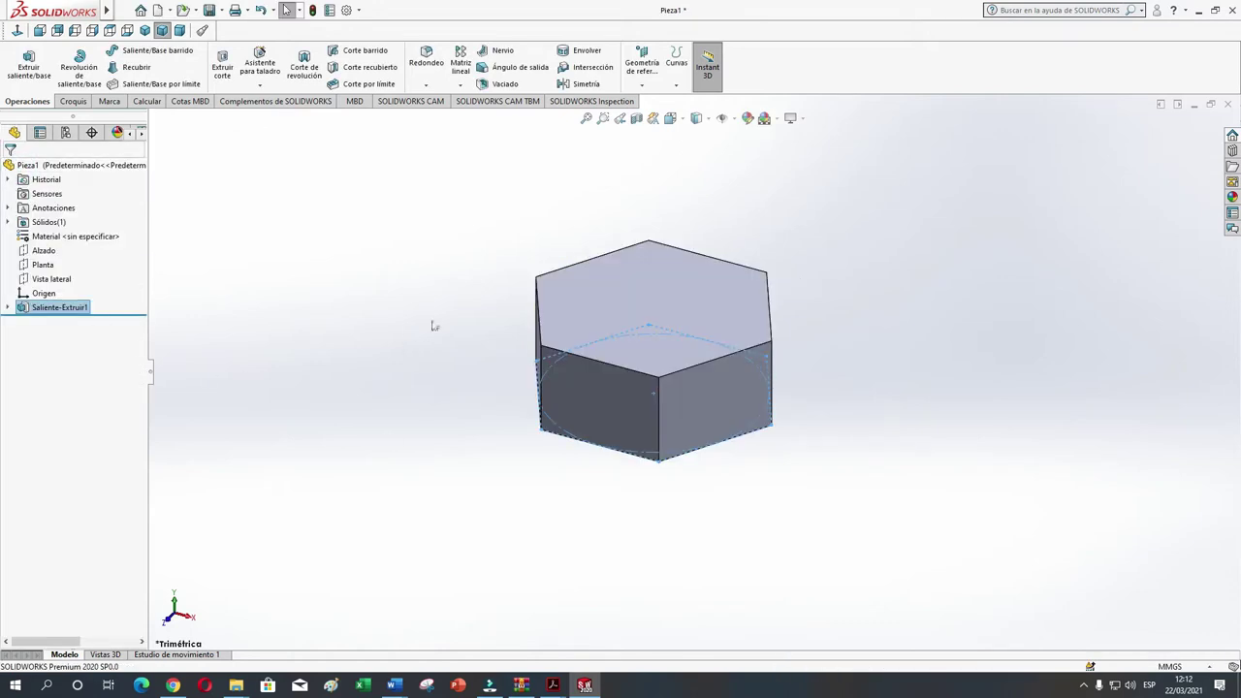
- On the prism's top face, sketch an origin-centred circle tangent to the hexagon sides
click(641, 302)
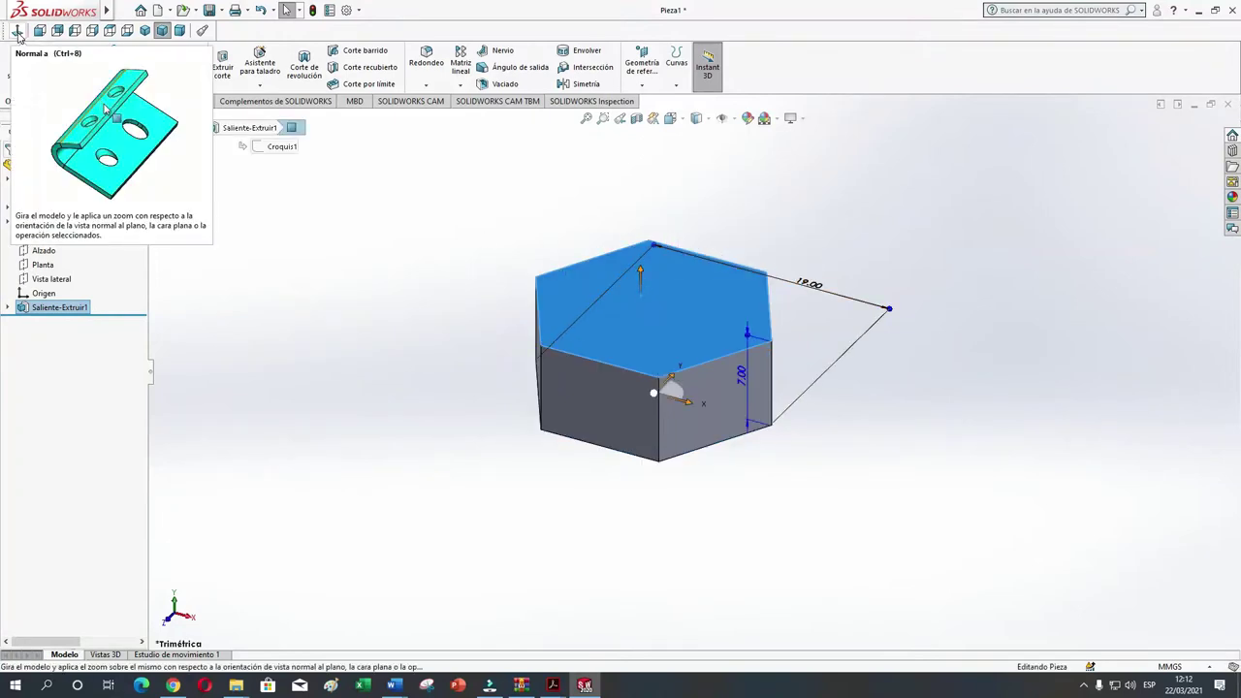
click(17, 32)
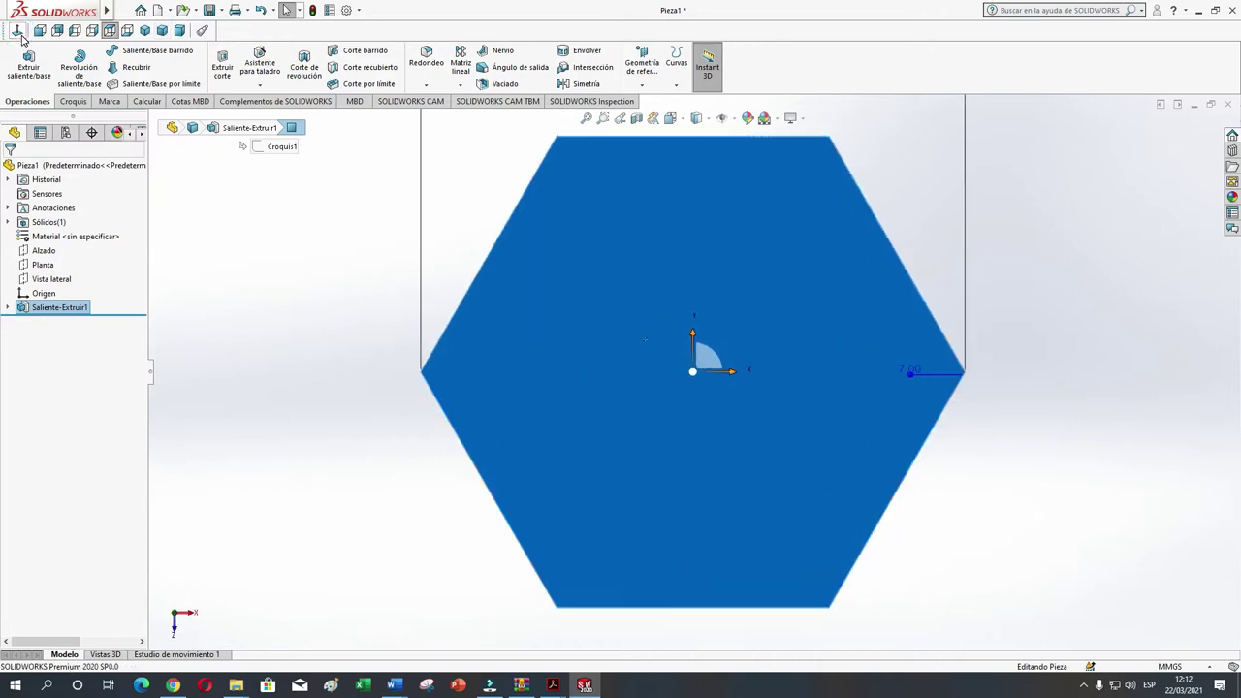
key(f)
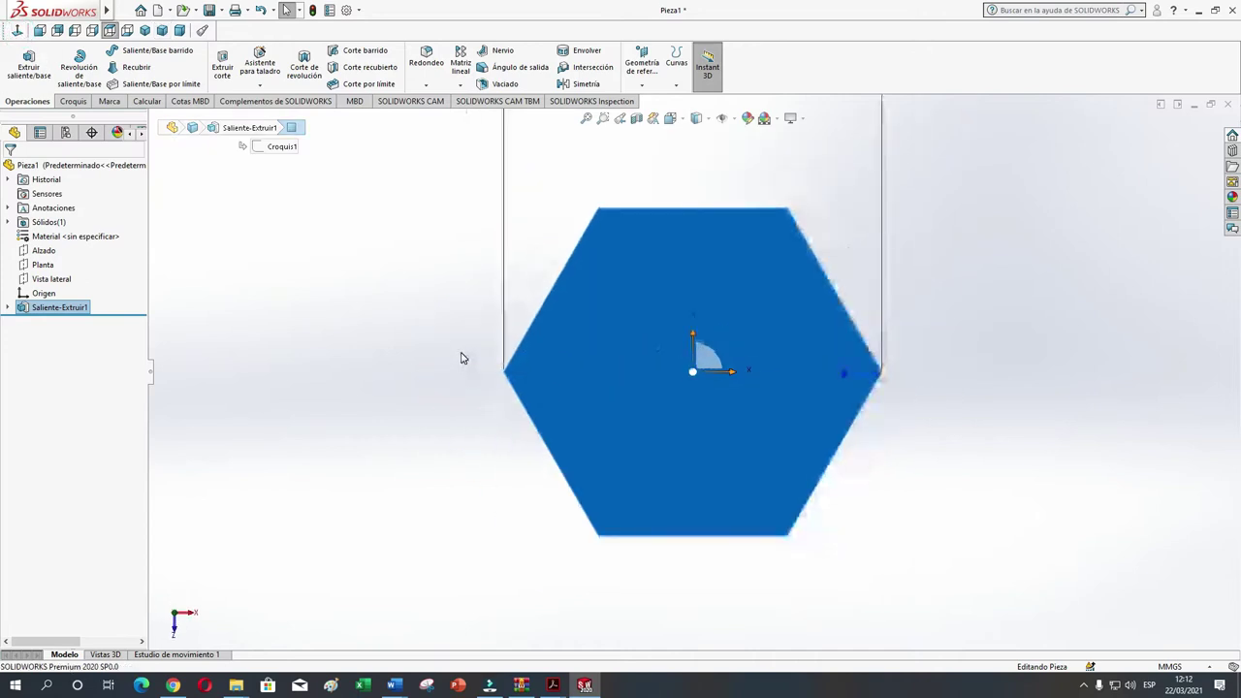
click(73, 101)
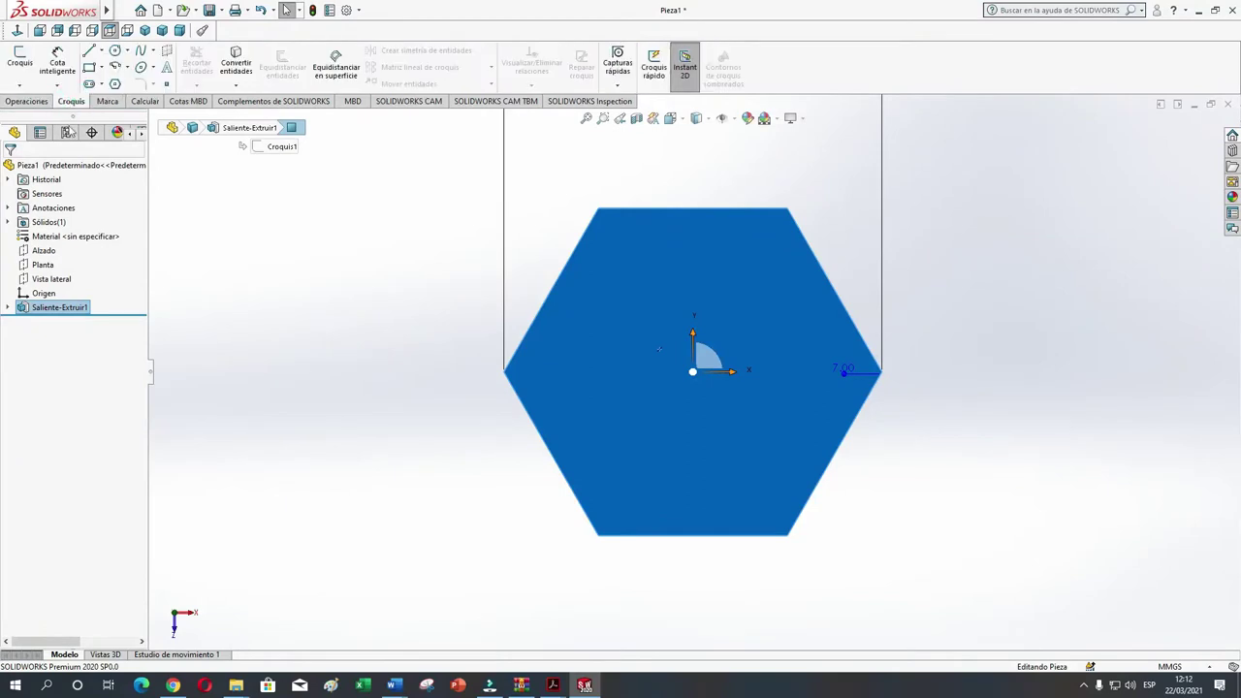
click(115, 51)
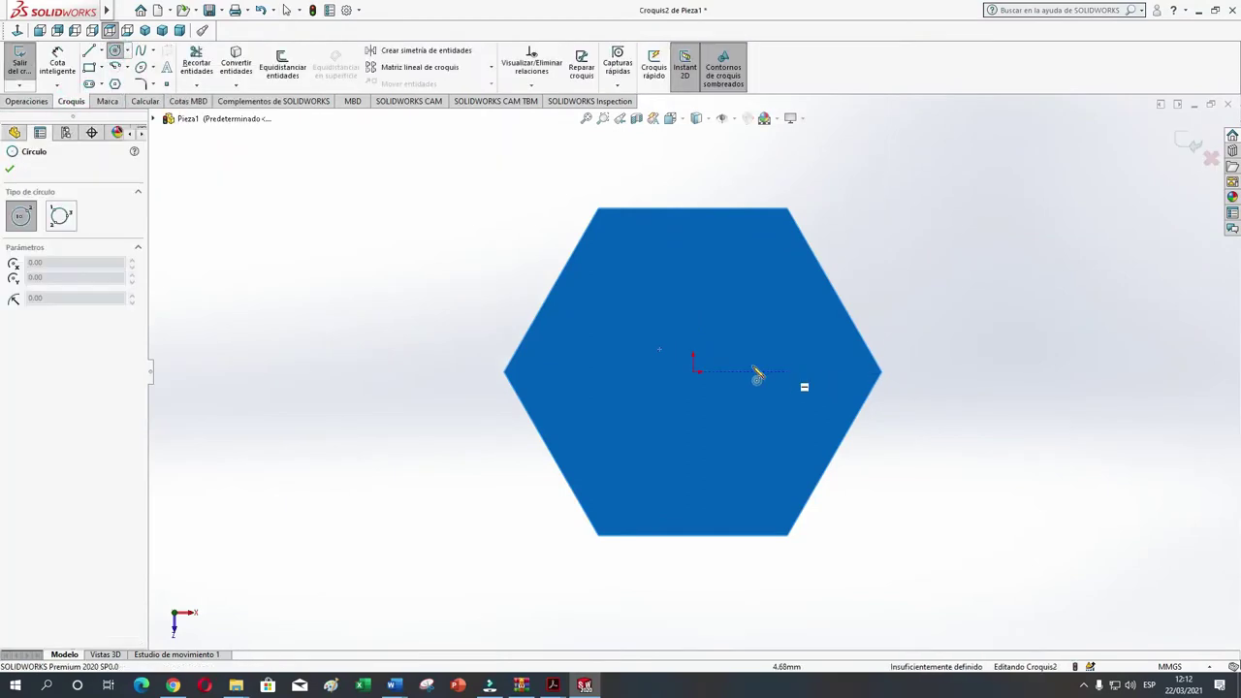
click(694, 370)
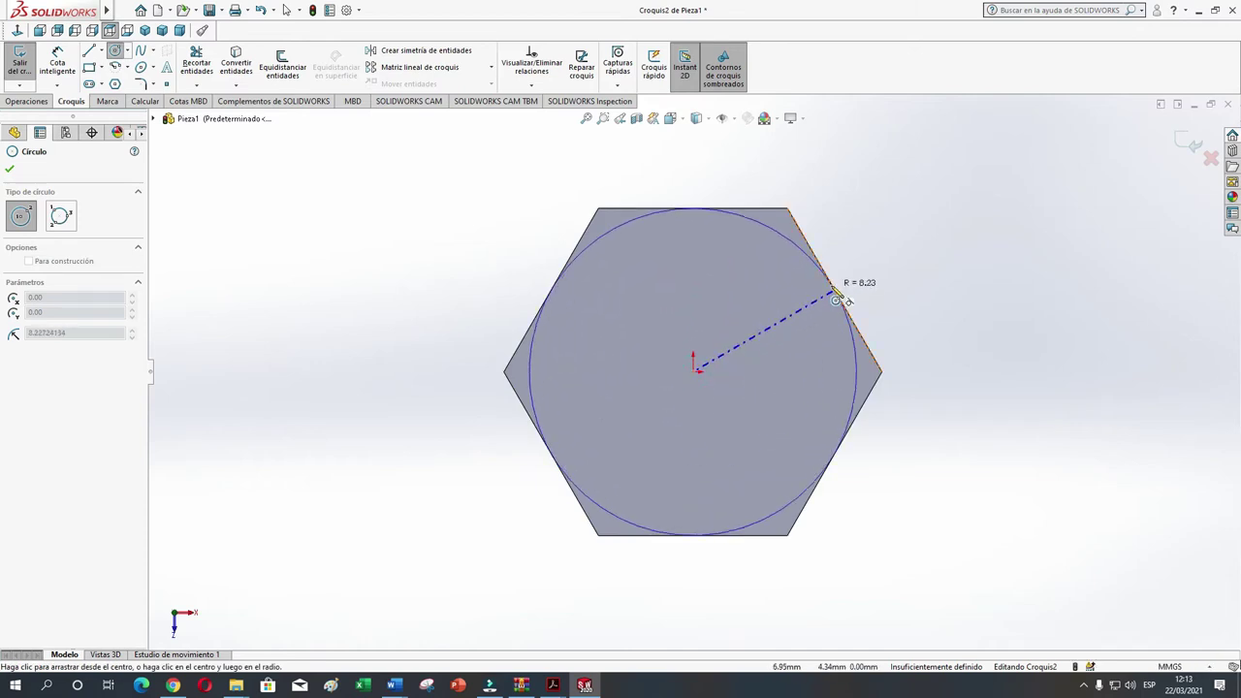
click(833, 296)
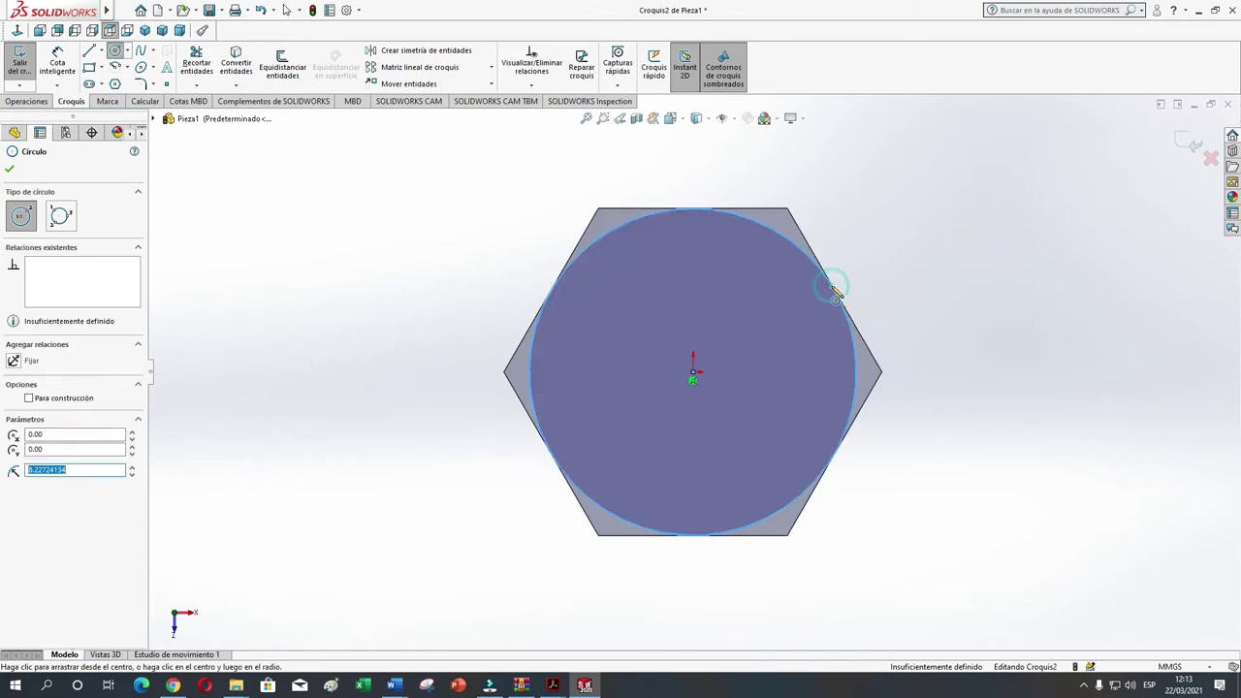
click(11, 171)
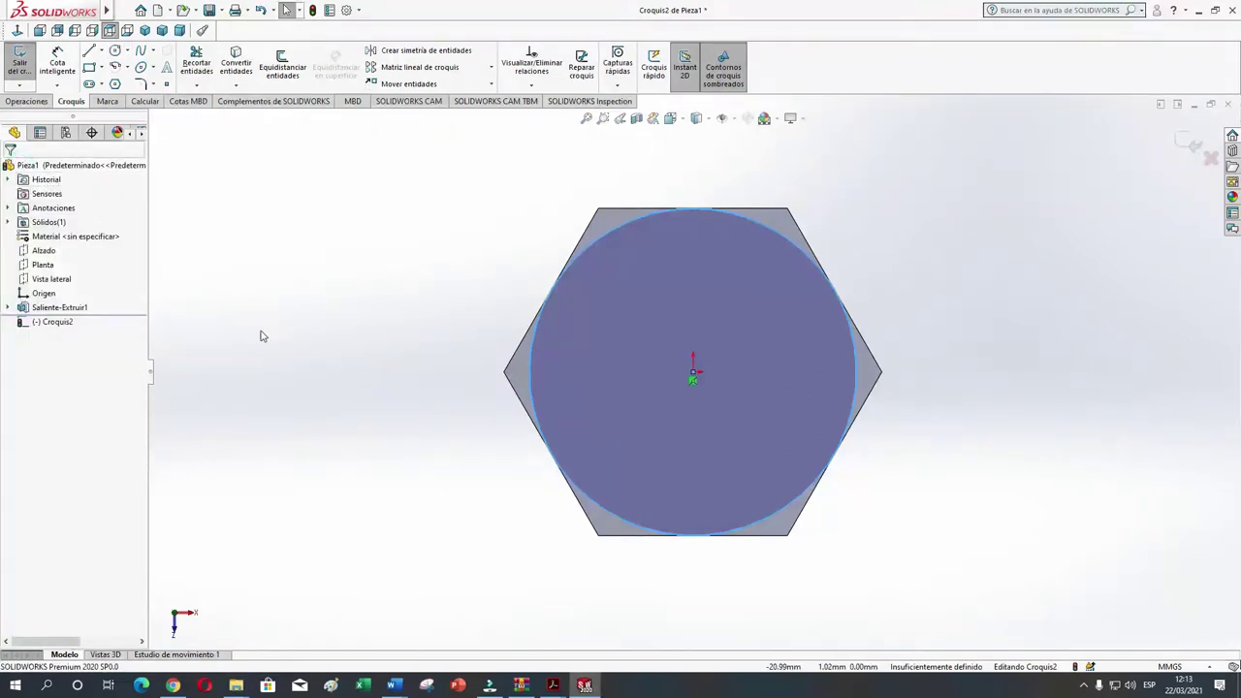
- Cut-extrude 5 mm outside the circle, side flipped, with a 60° draft
click(27, 101)
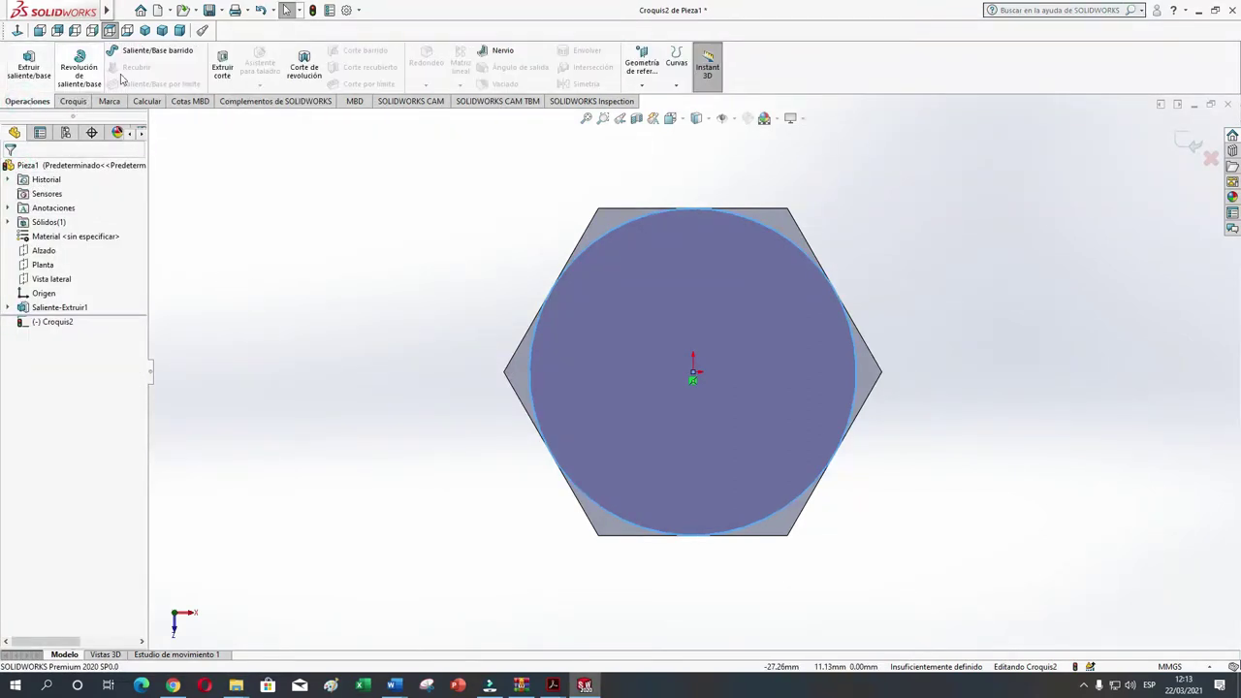
click(222, 70)
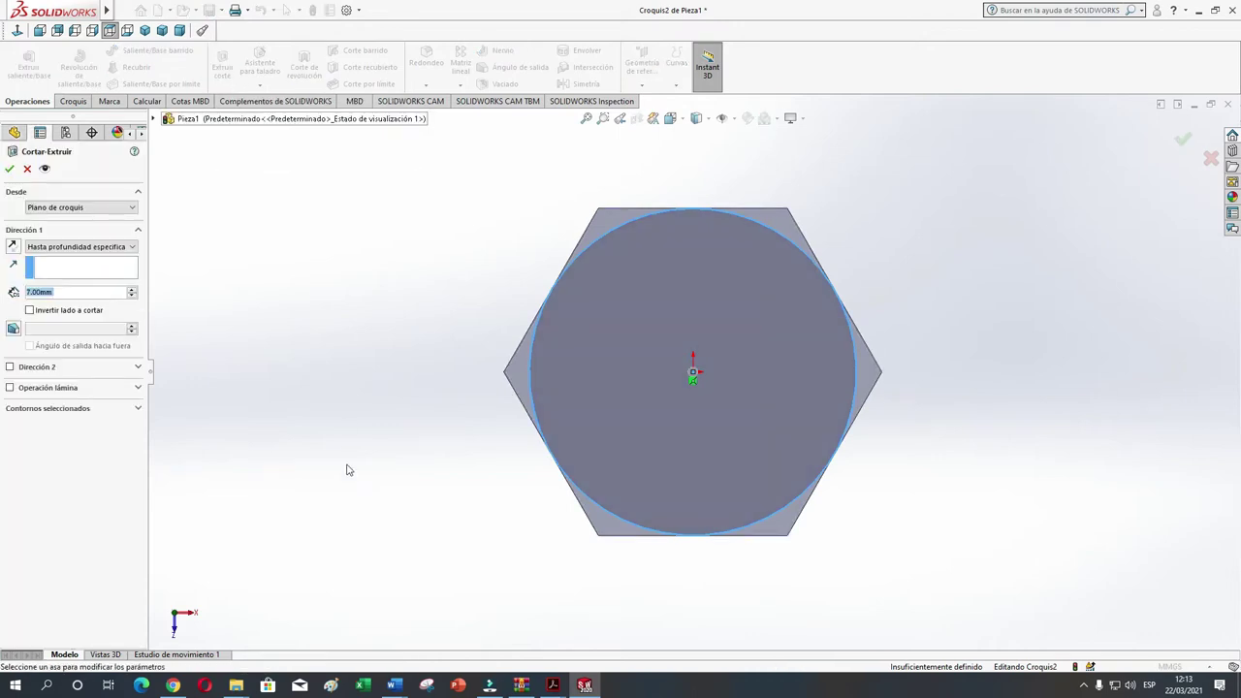
mouse_move(394, 482)
middle_down()
mouse_move(421, 437)
mouse_move(426, 311)
middle_up()
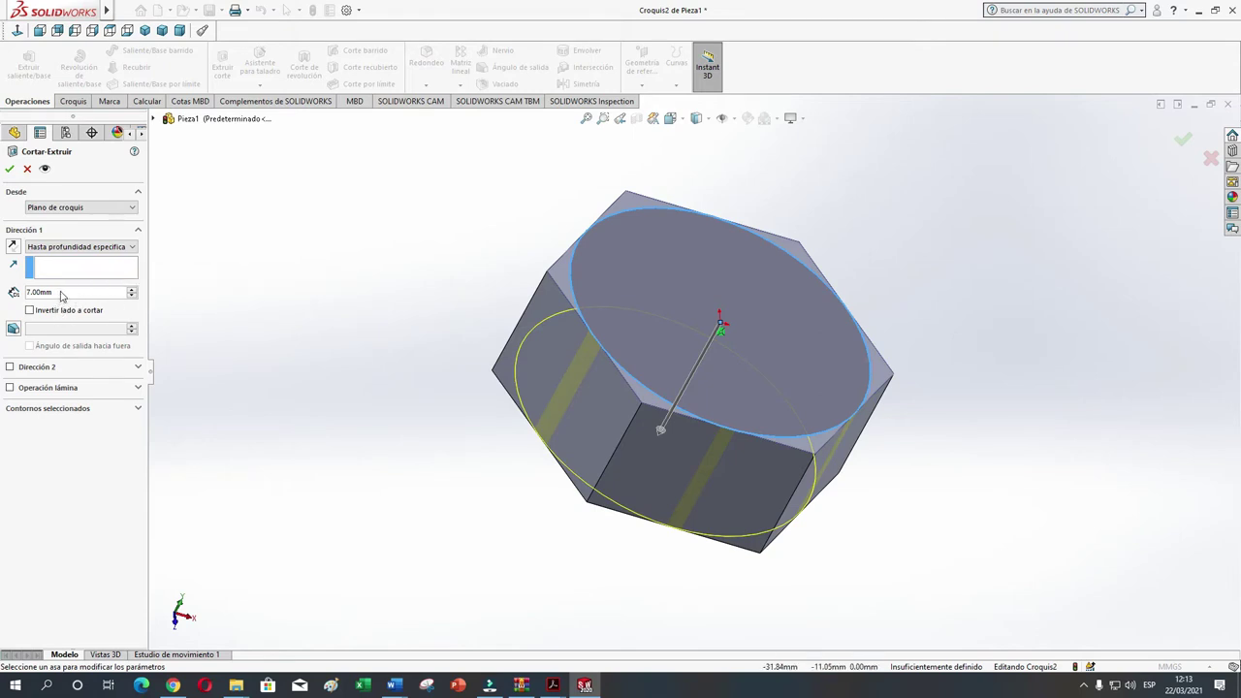
click(61, 290)
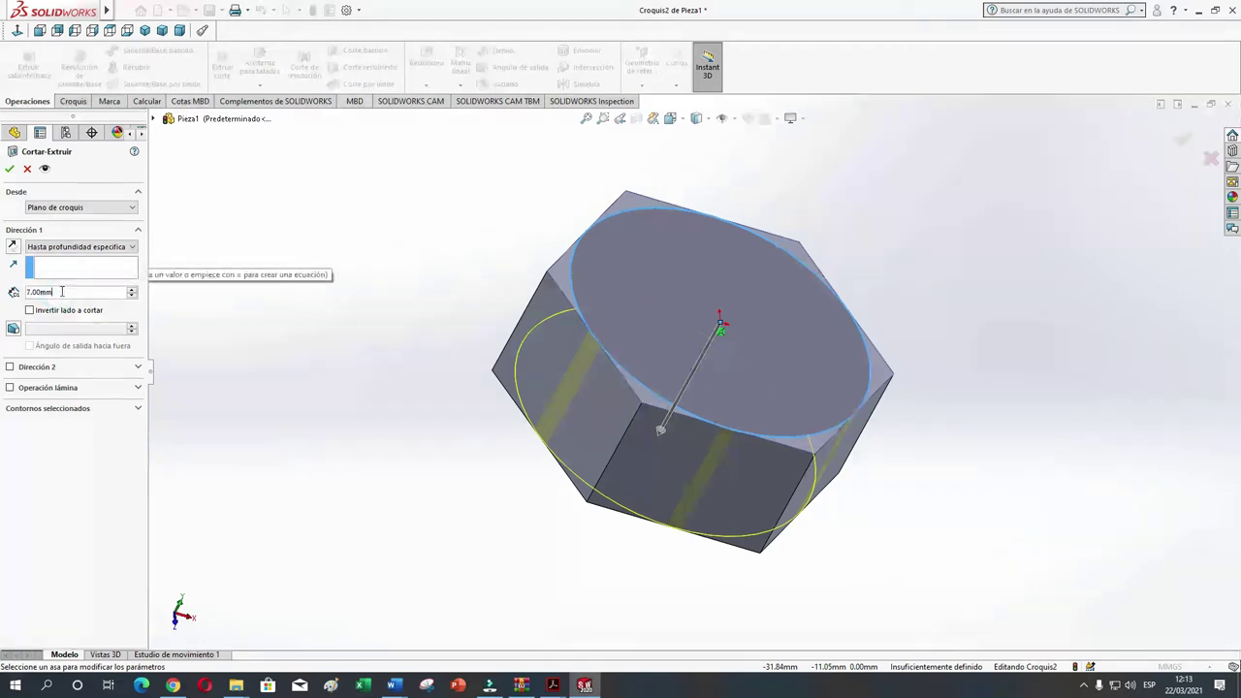
drag(59, 291, 26, 291)
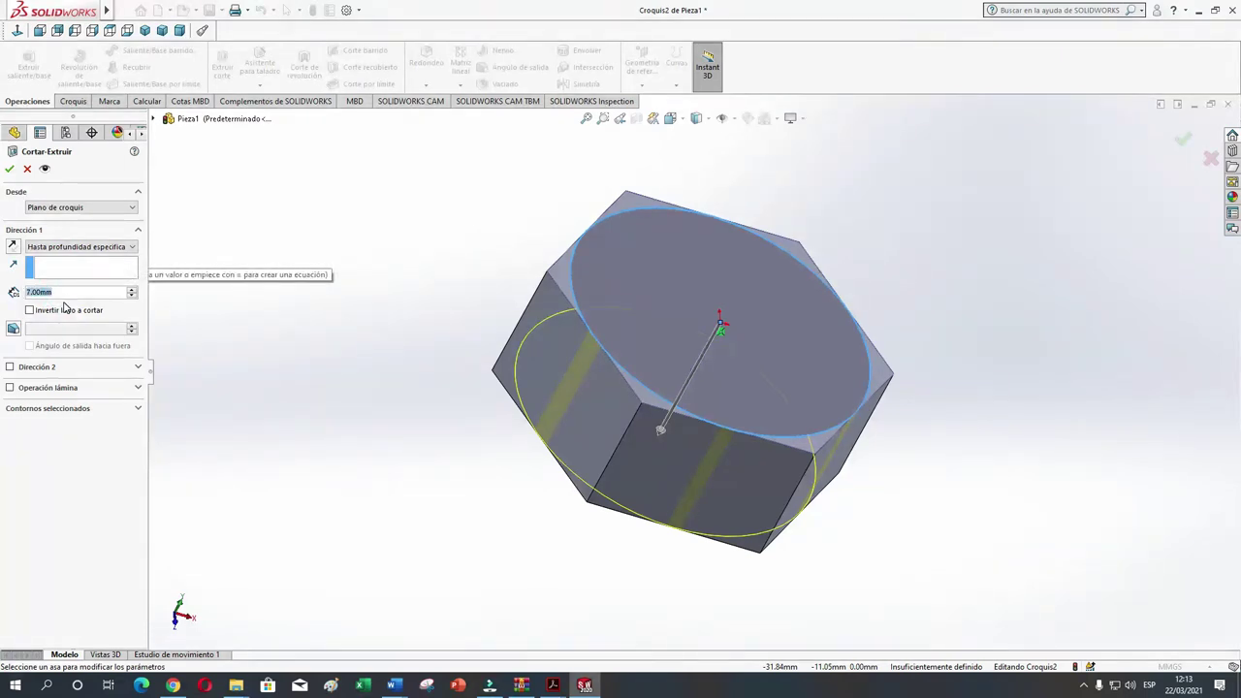
text(5)
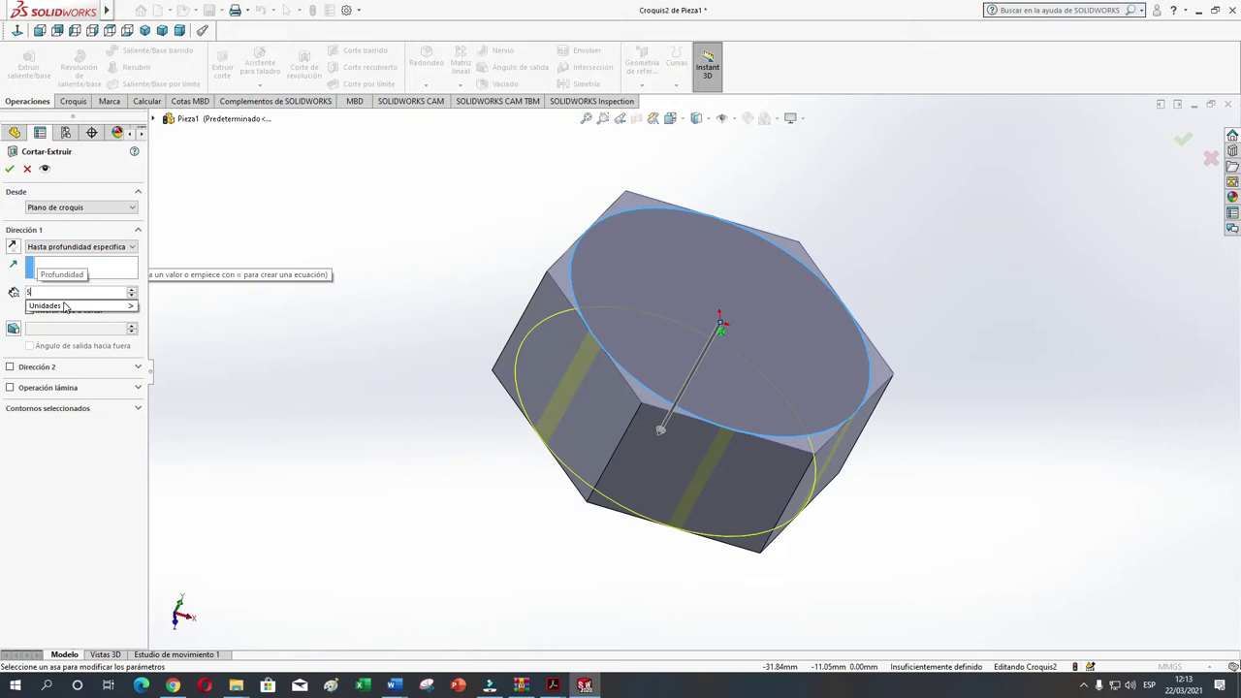
mouse_move(78, 305)
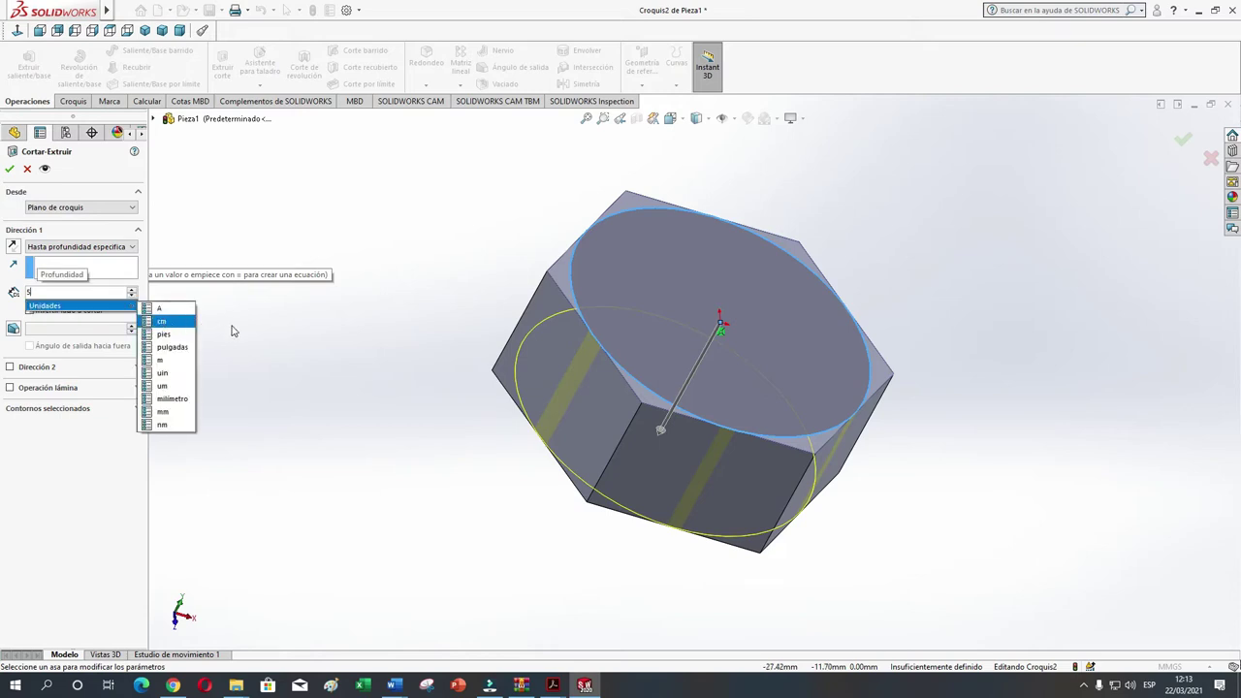
key(Return)
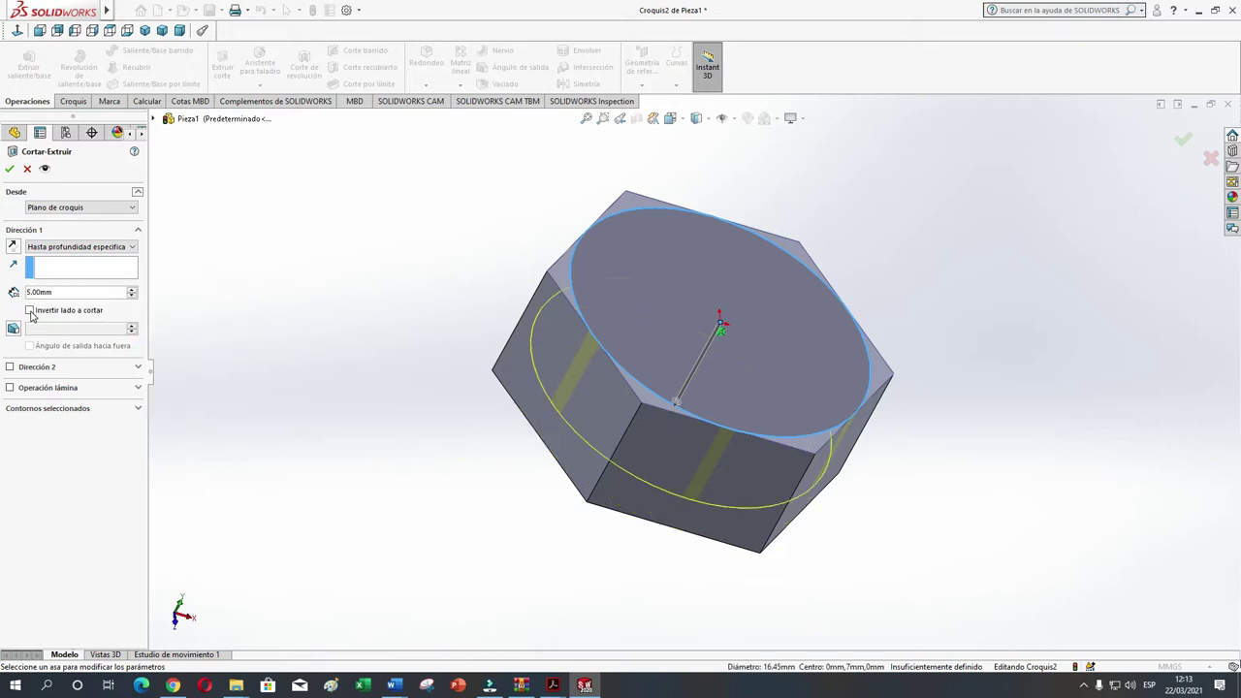
click(29, 311)
click(13, 329)
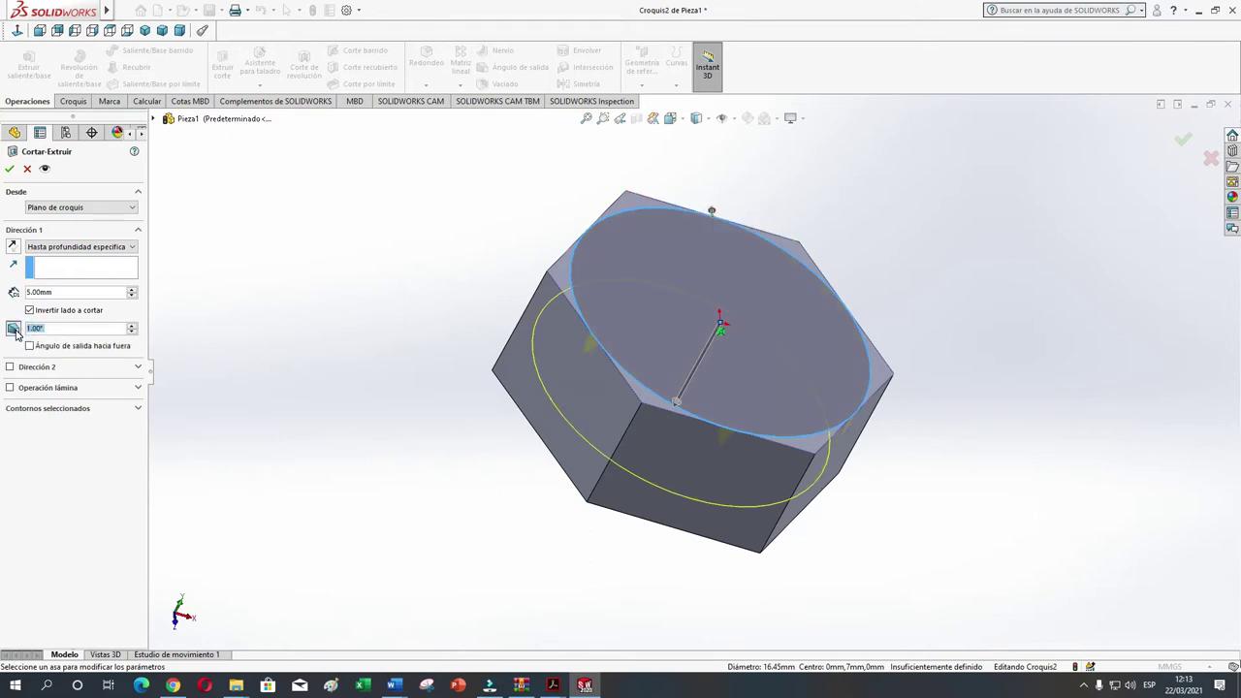
text(6)
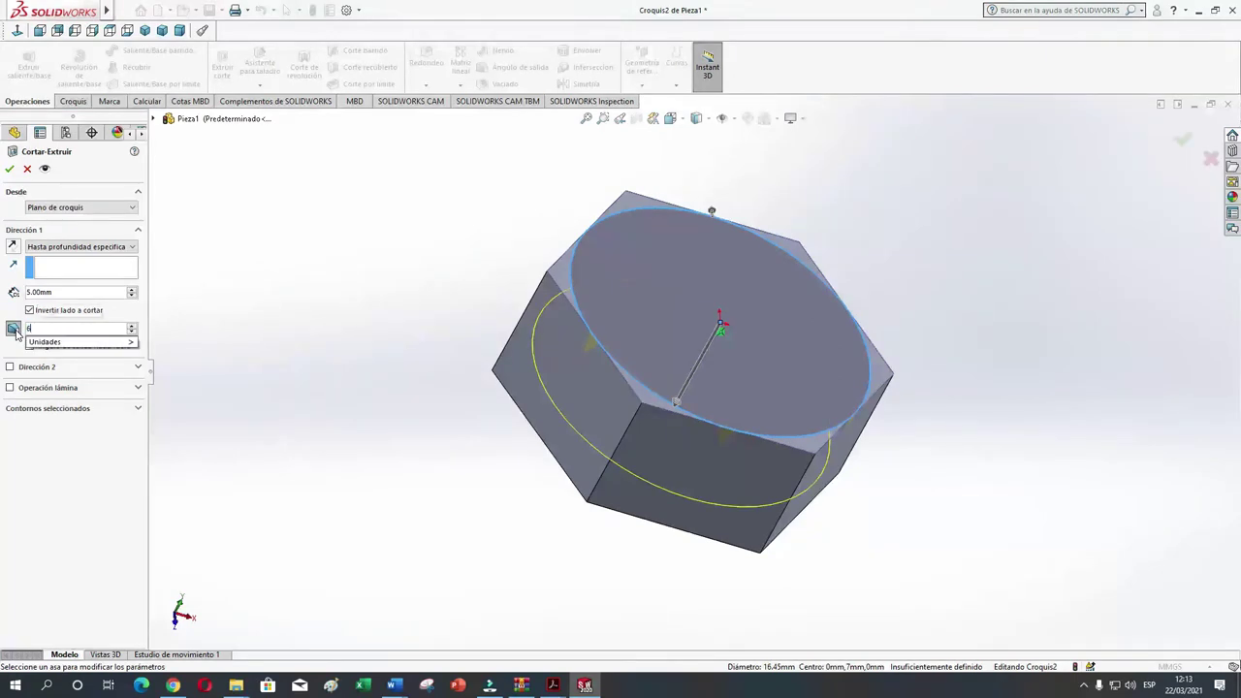
text(0)
click(190, 334)
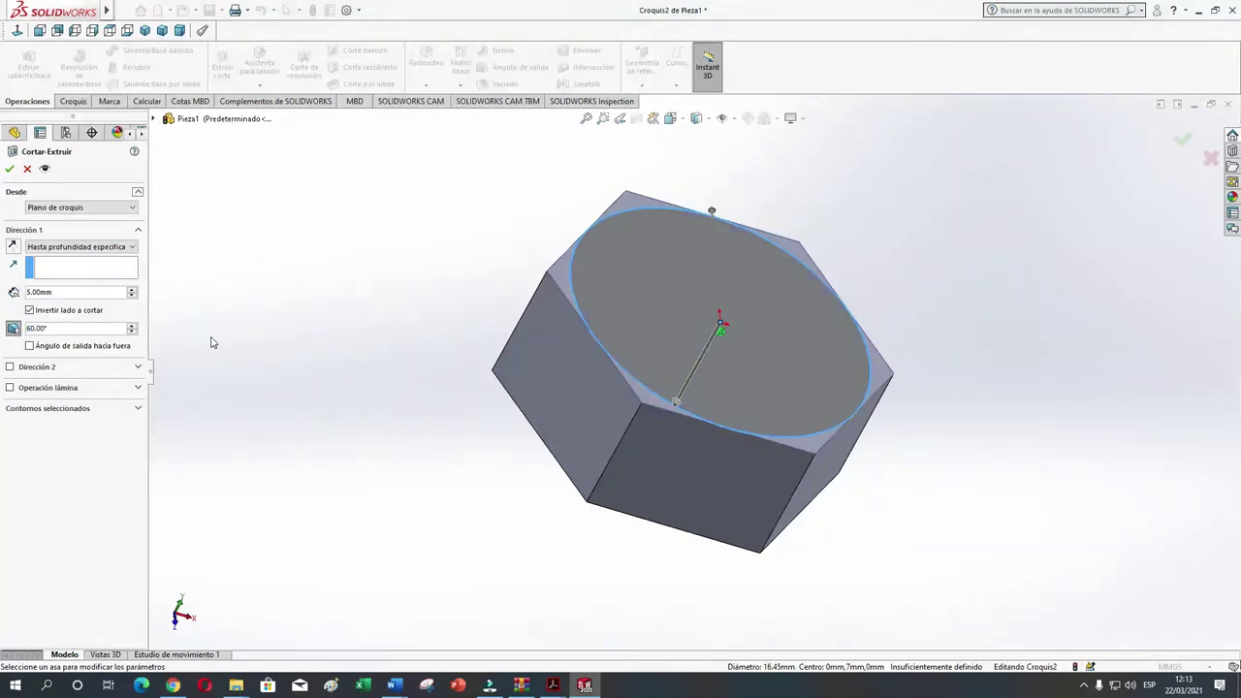
click(11, 170)
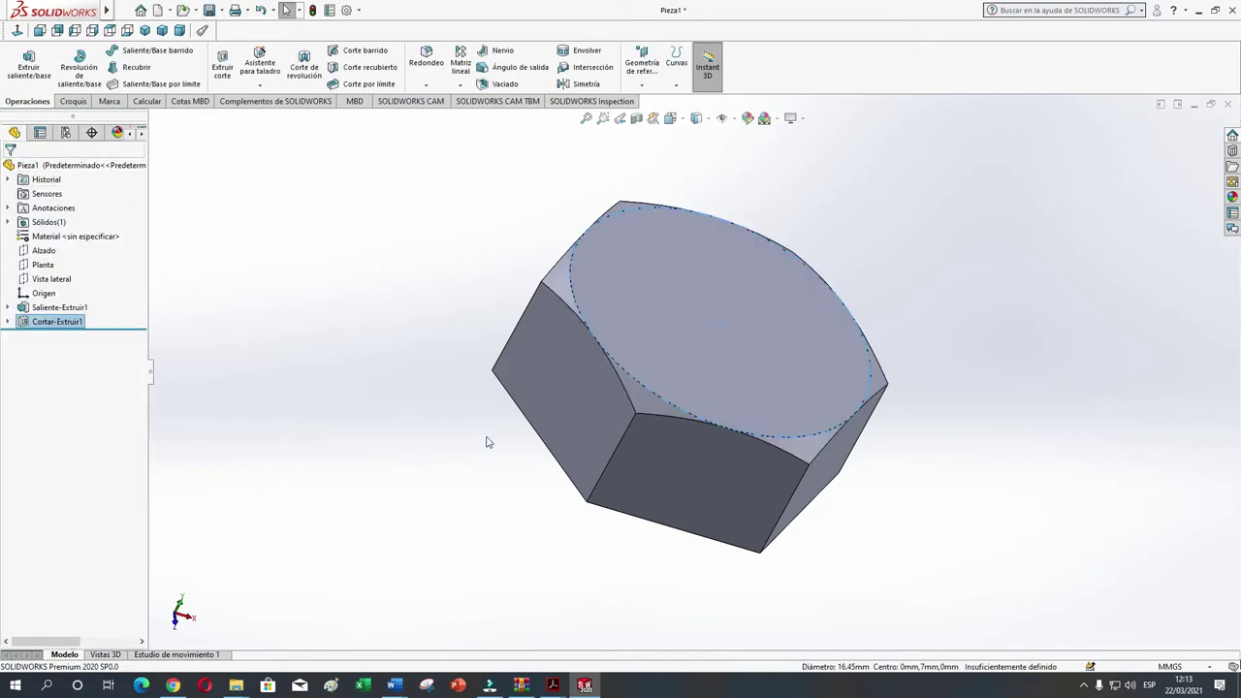
- Orbit to the head's underside, select its flat face and view it Normal To
mouse_move(513, 506)
middle_down()
mouse_move(550, 407)
mouse_move(510, 476)
mouse_move(405, 328)
mouse_move(366, 330)
mouse_move(329, 371)
mouse_move(325, 401)
middle_up()
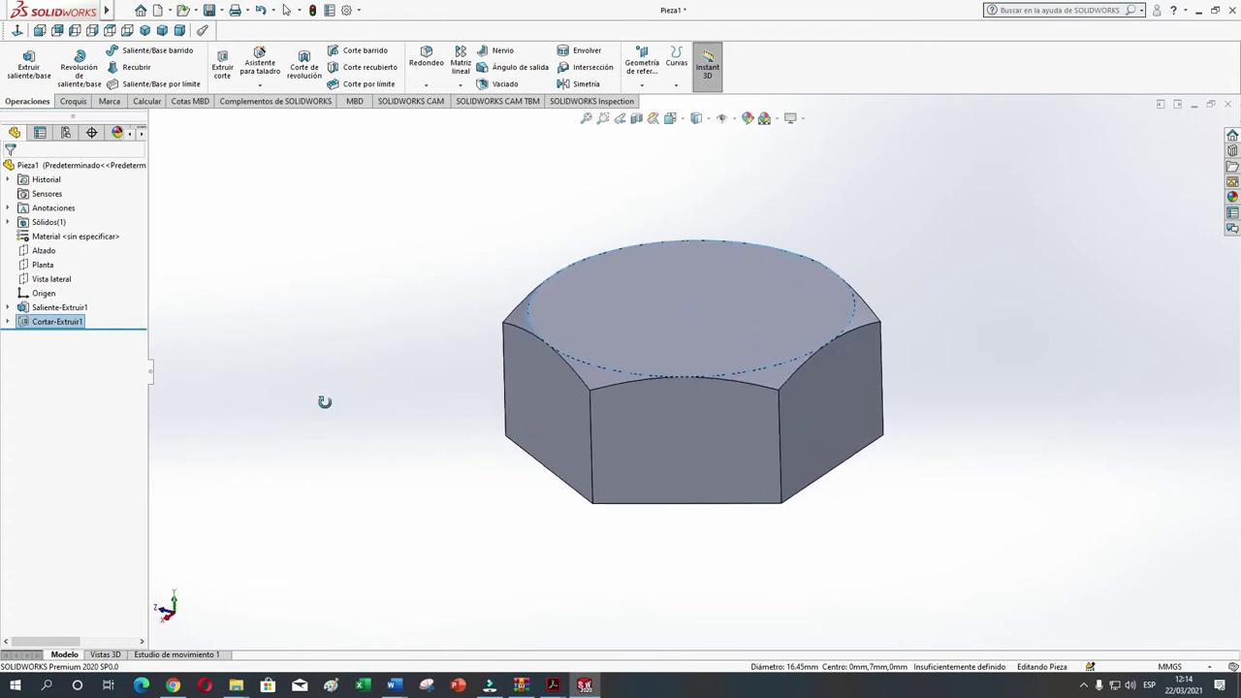
mouse_move(524, 559)
middle_down()
mouse_move(526, 485)
mouse_move(482, 317)
mouse_move(622, 380)
middle_up()
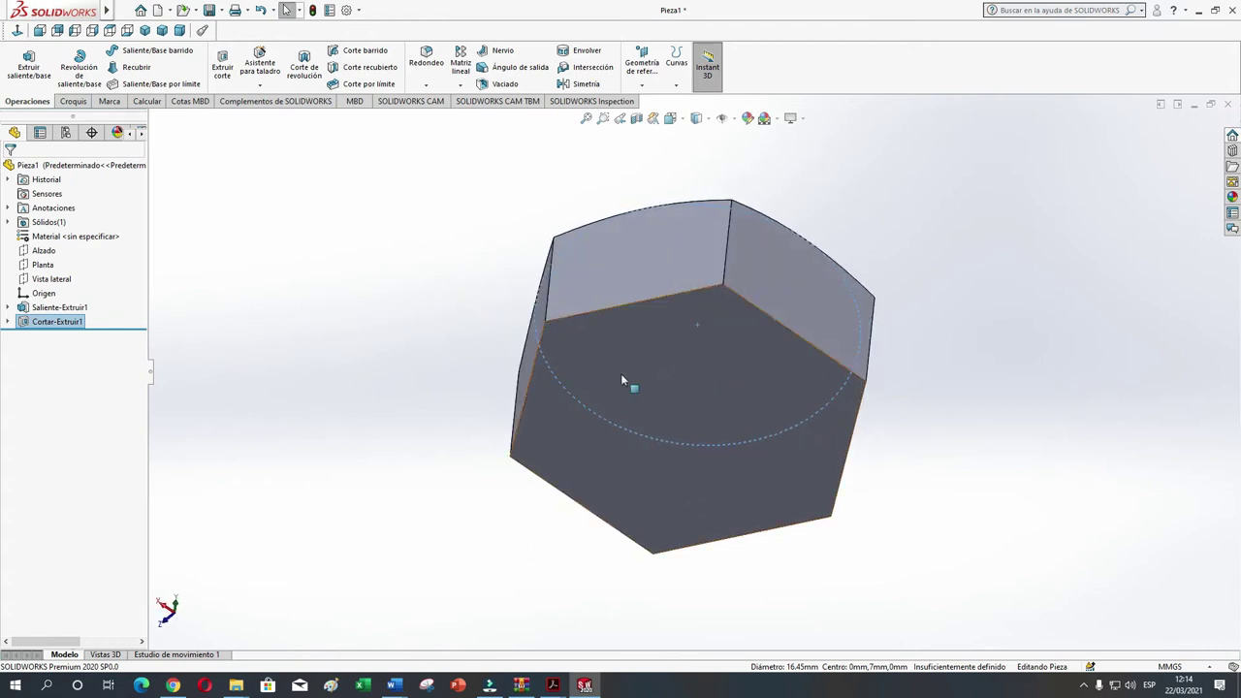
click(1066, 300)
click(762, 421)
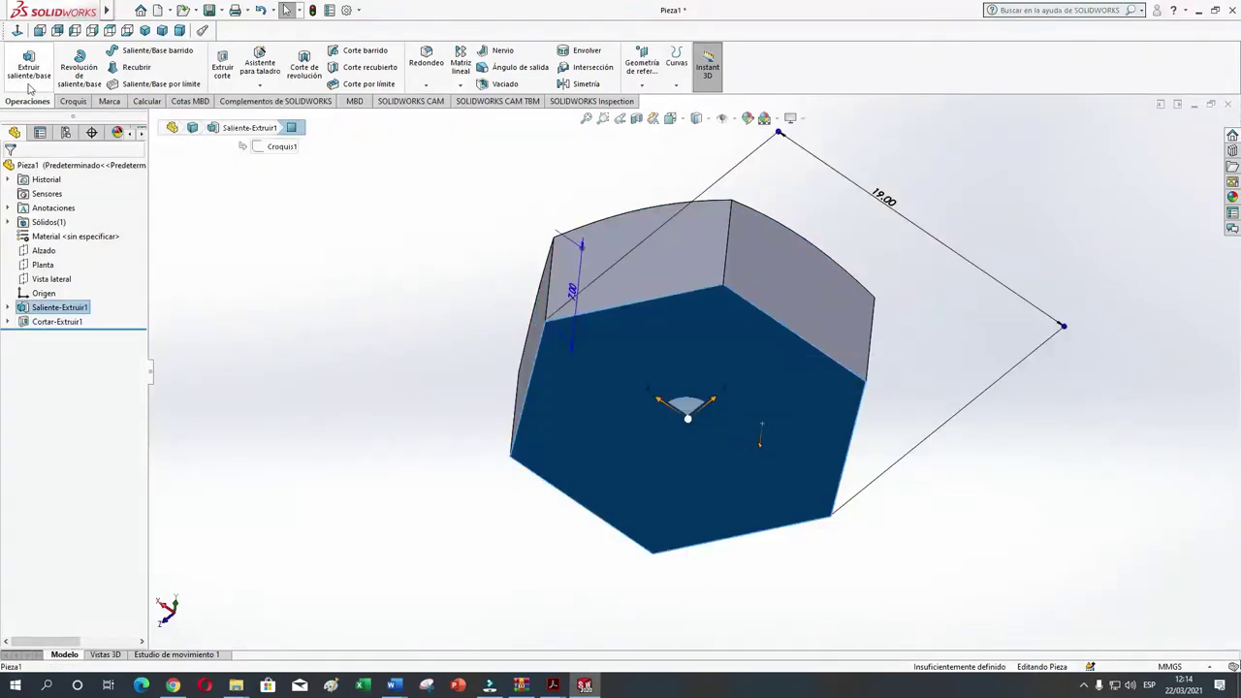
click(20, 33)
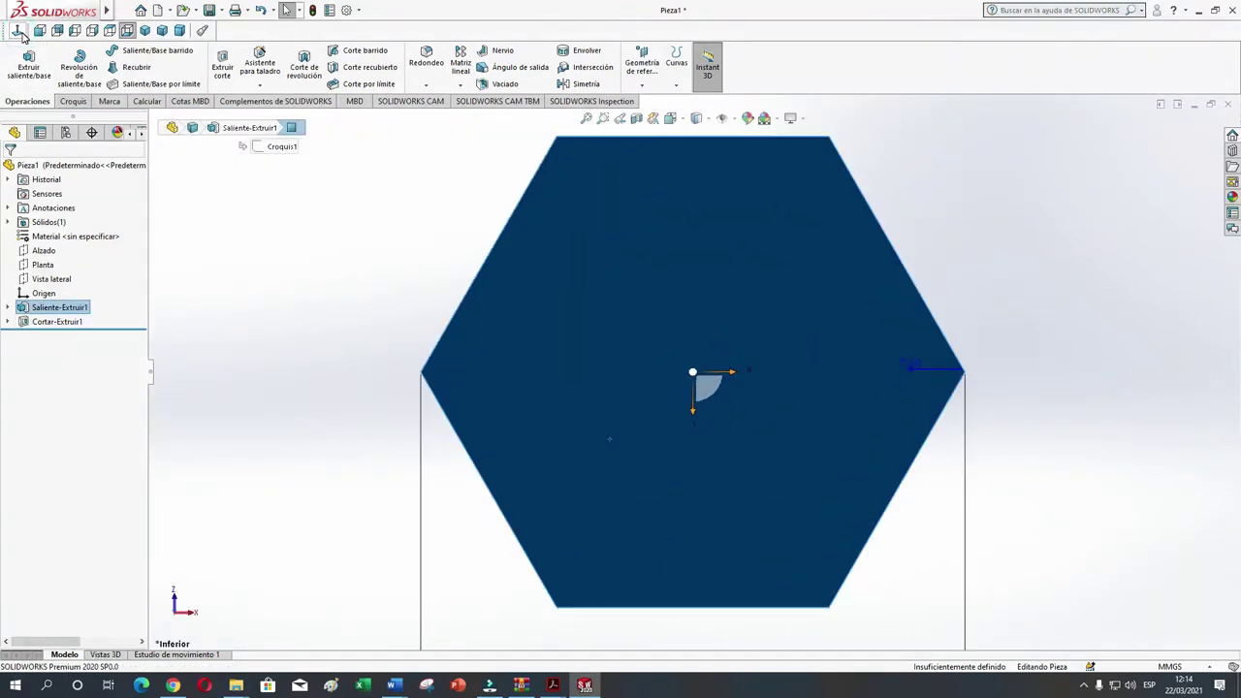
- Sketch a circle centred on the origin on the head's underside
click(72, 101)
click(115, 50)
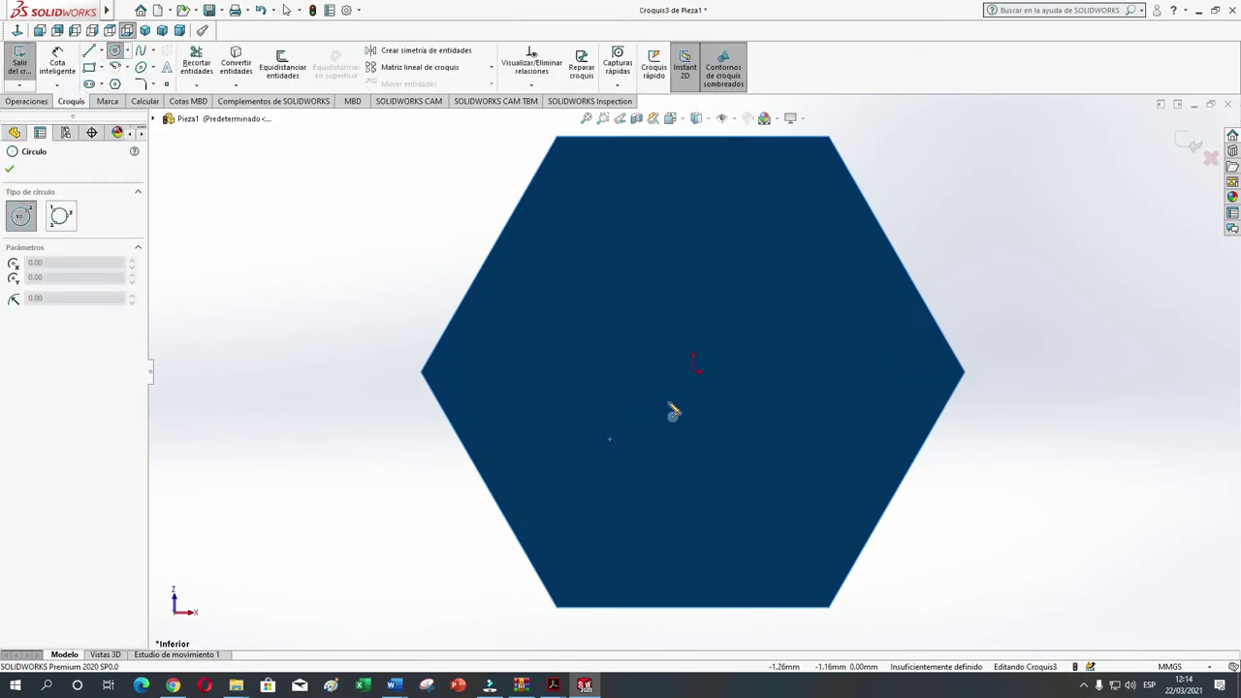
click(693, 373)
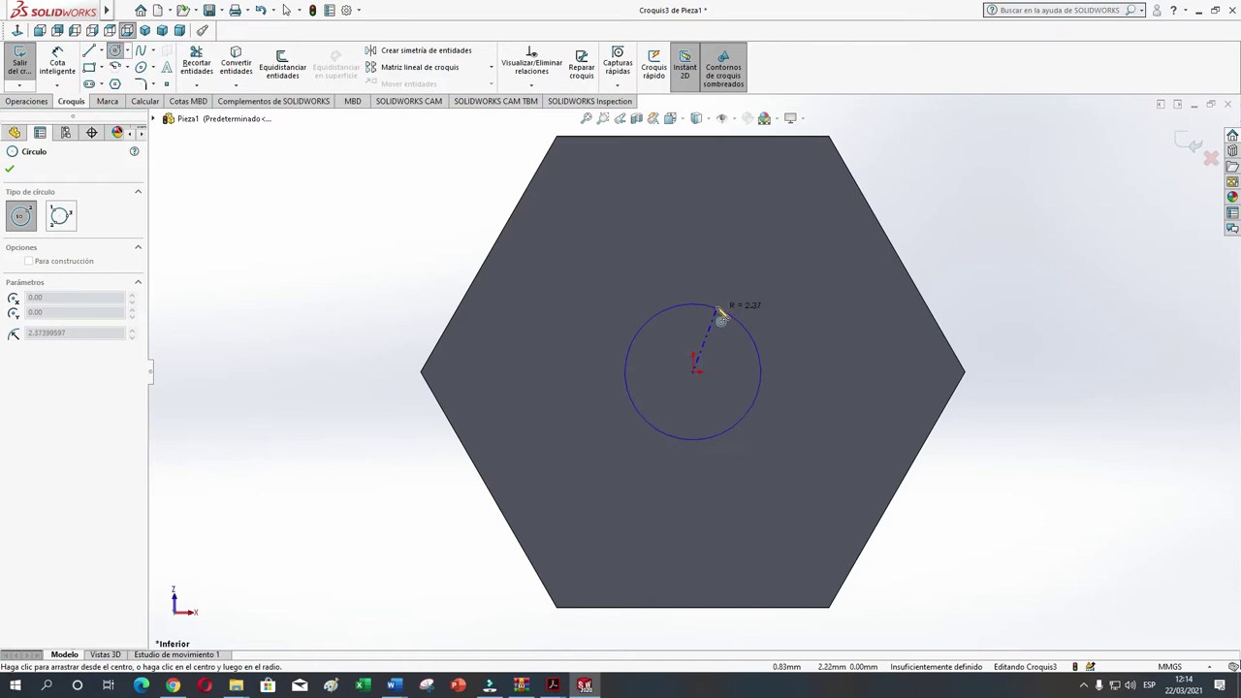
click(713, 283)
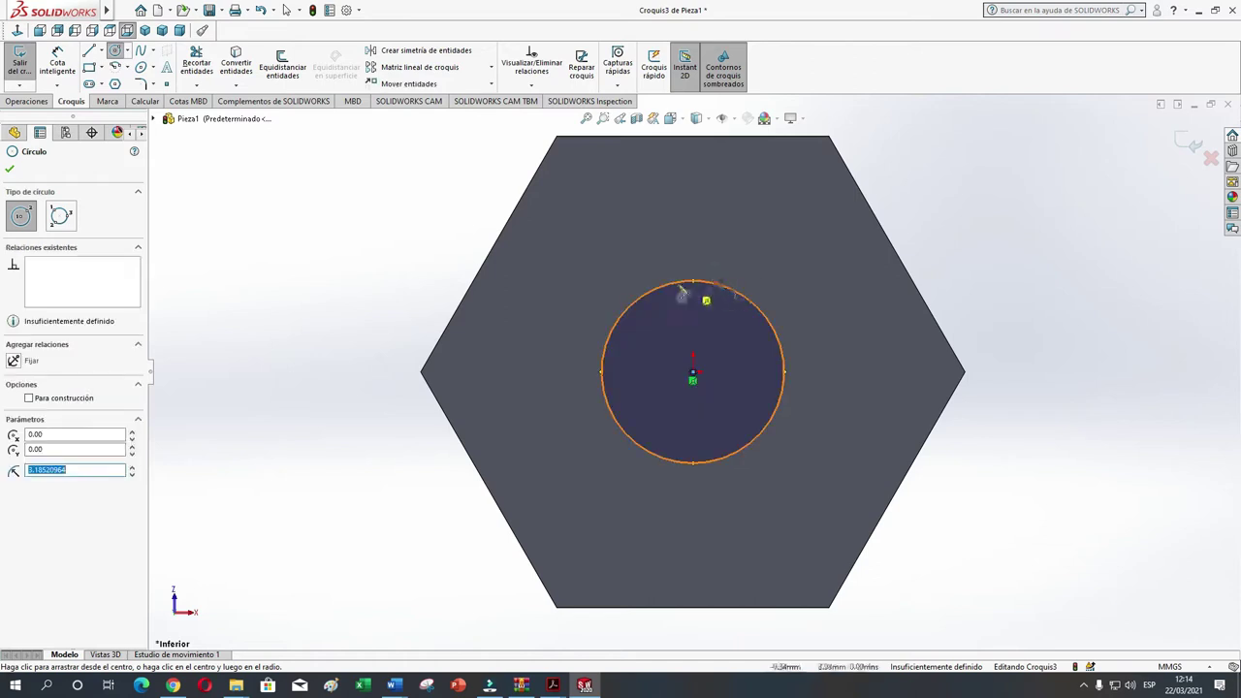
click(11, 171)
- Dimension the circle to a 10 mm diameter
click(58, 60)
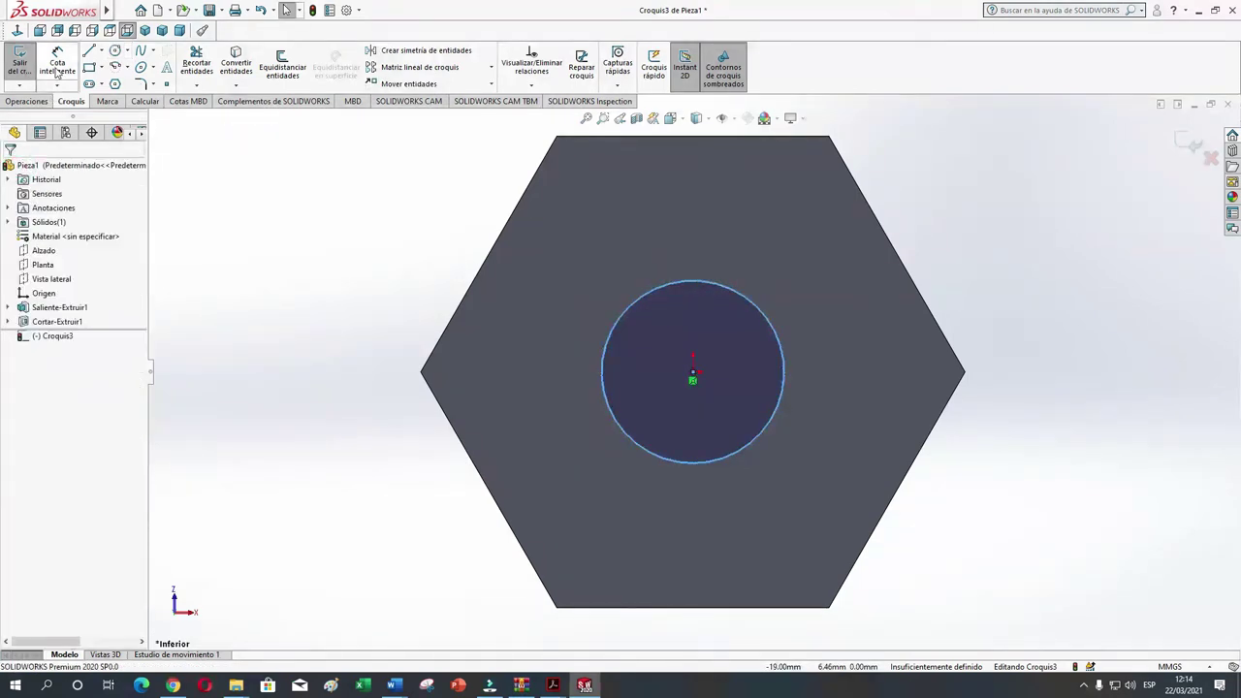
click(602, 387)
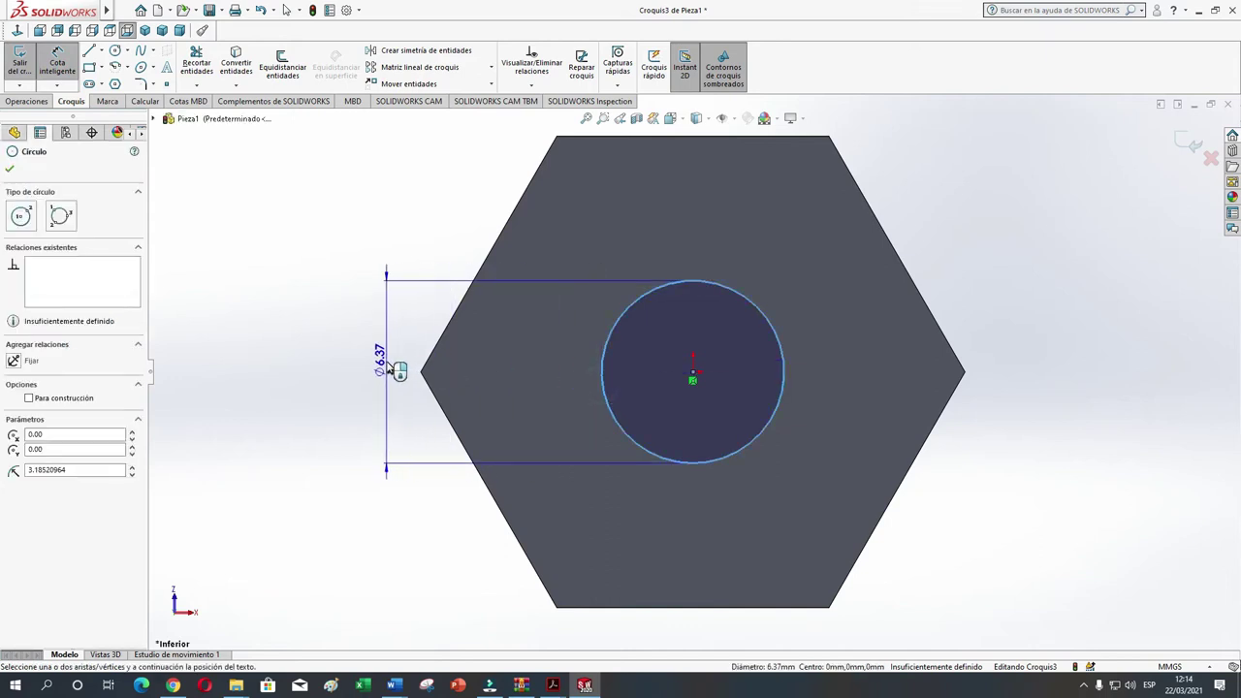
click(395, 368)
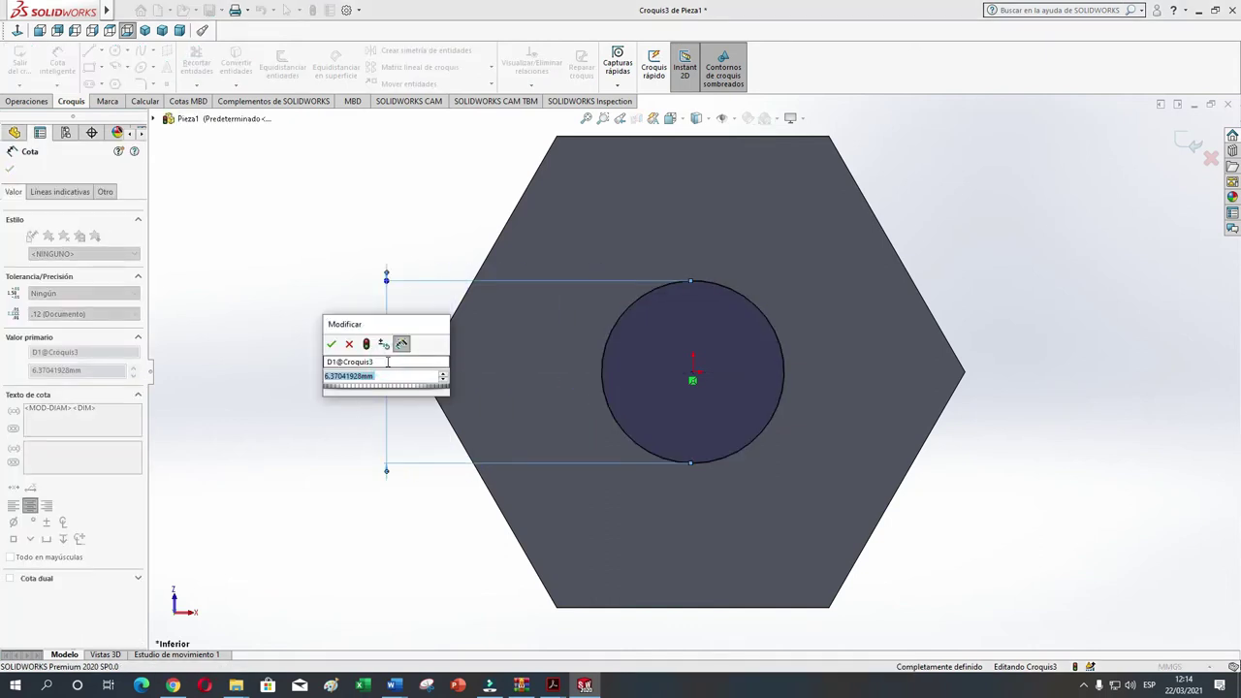
text(10)
key(Return)
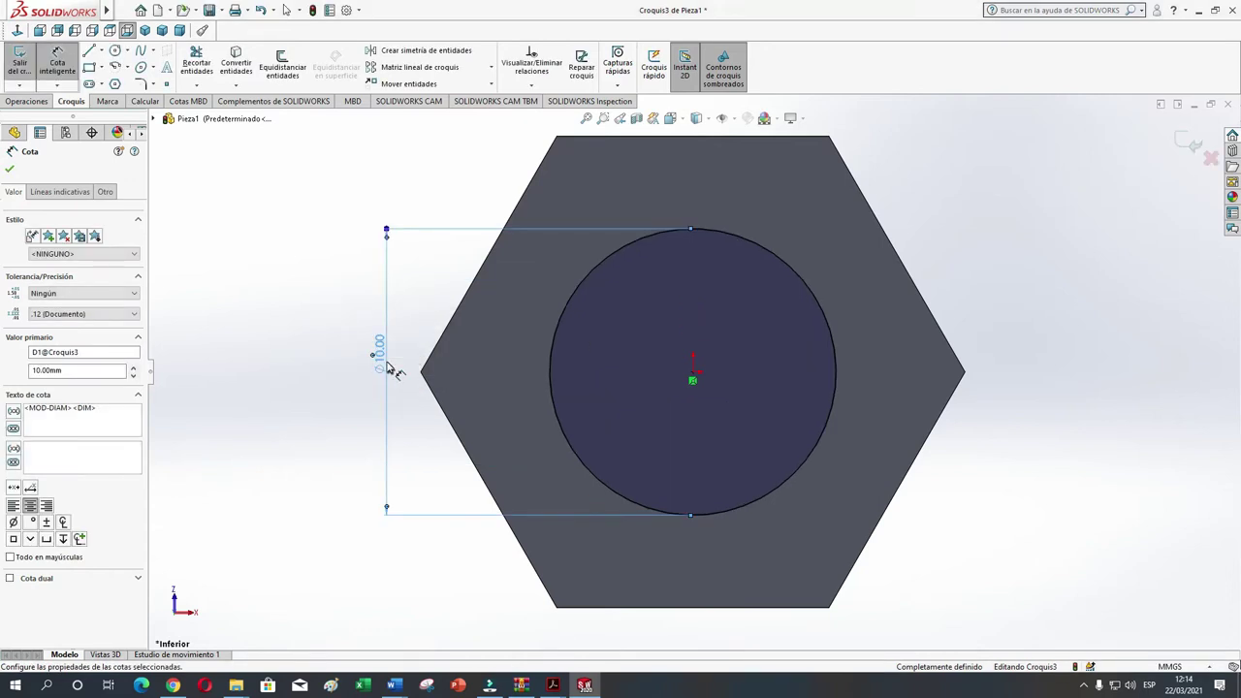
click(9, 169)
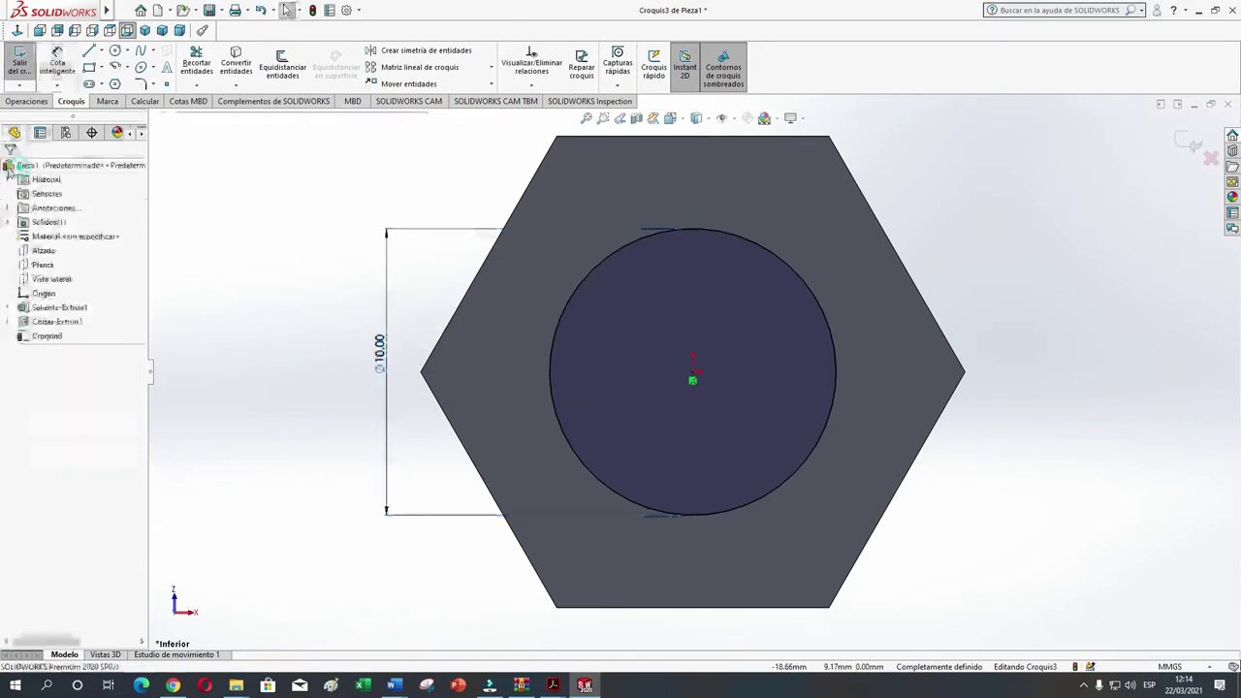
click(28, 101)
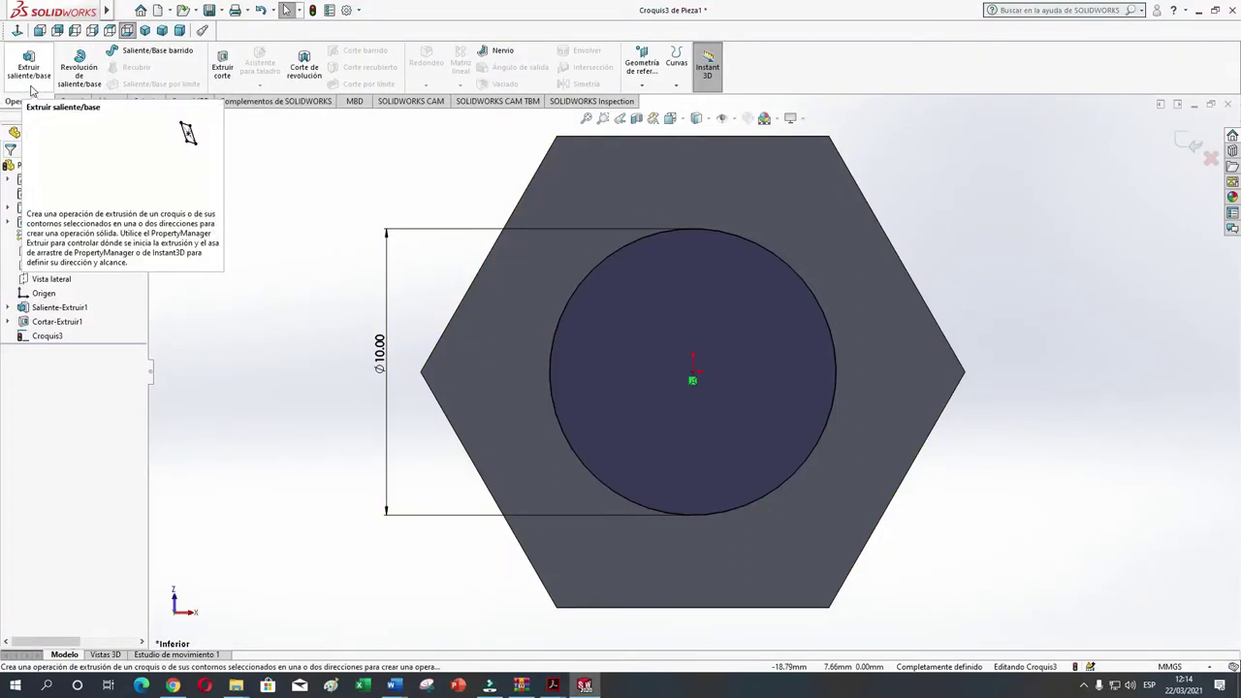
- Boss-extrude the Ø10 circle 45 mm to form the shank
click(29, 68)
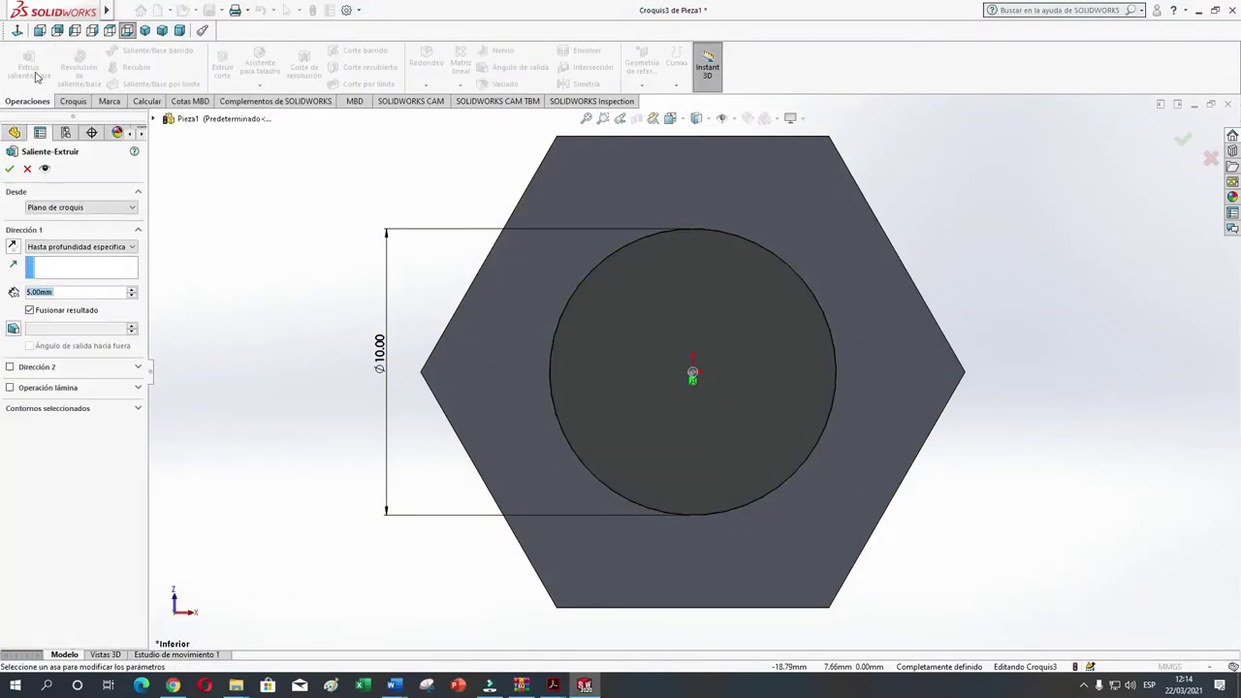
middle_drag(313, 438, 405, 371)
scroll(406, 371, up, 2)
scroll(406, 371, up, 1)
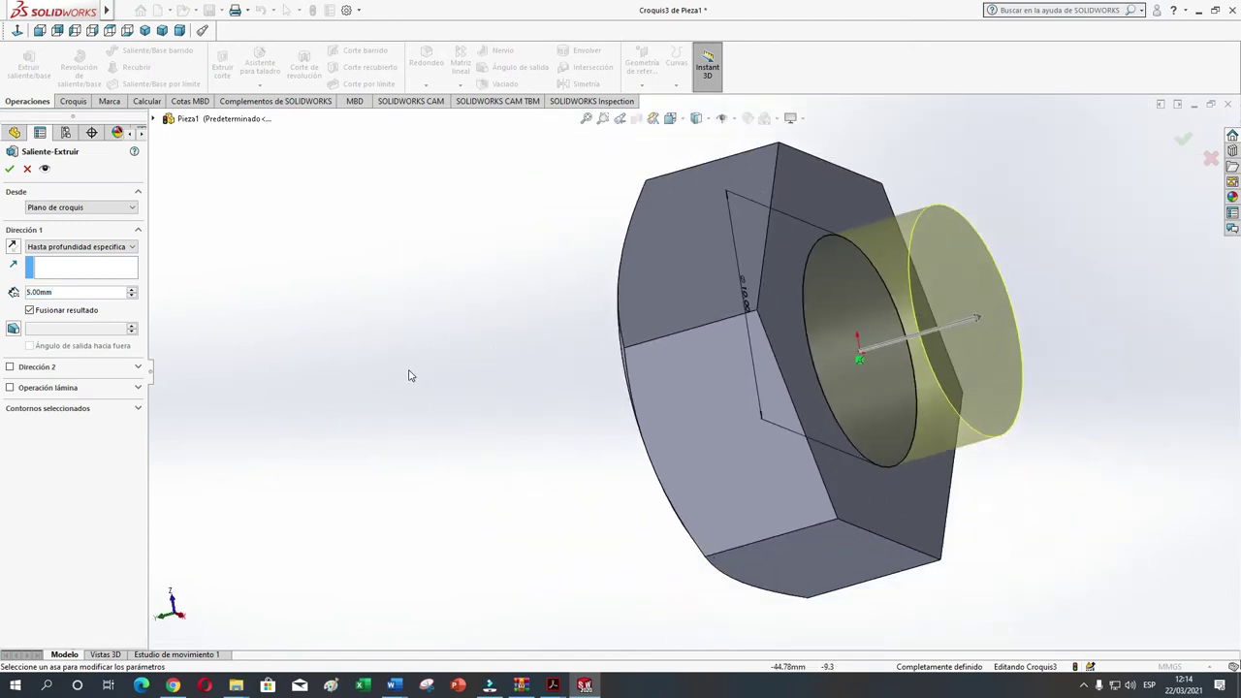
scroll(407, 373, up, 1)
scroll(408, 375, up, 1)
double_click(55, 293)
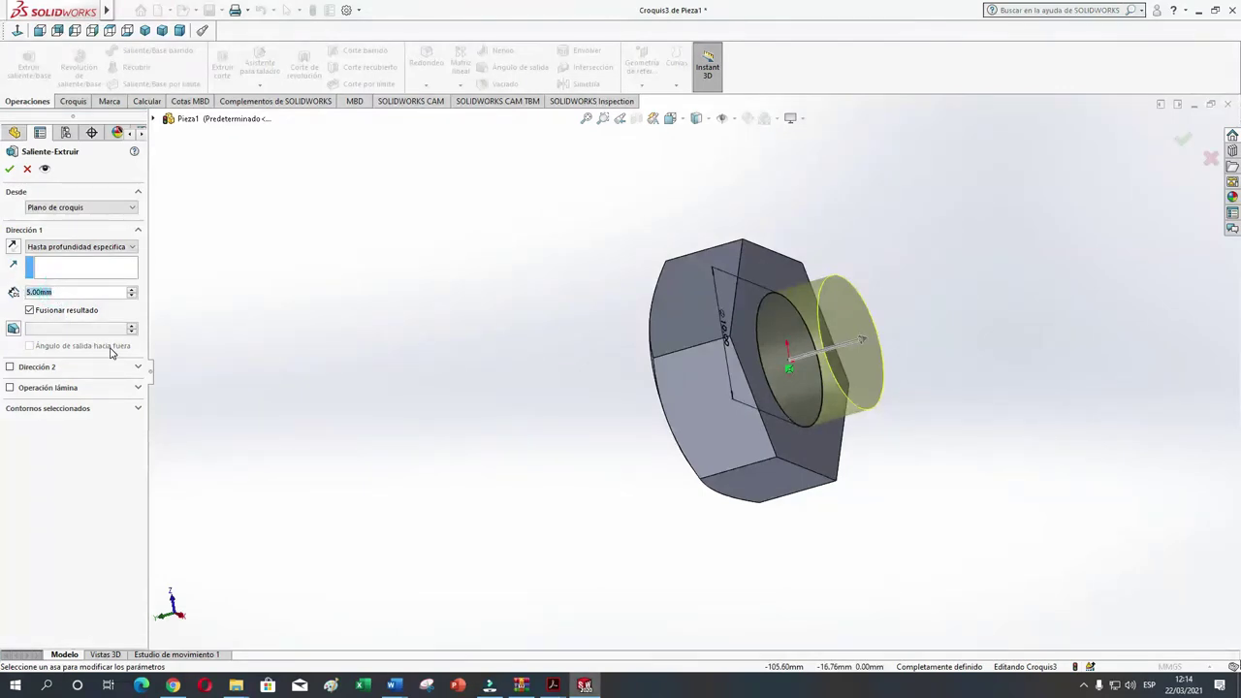
text(45)
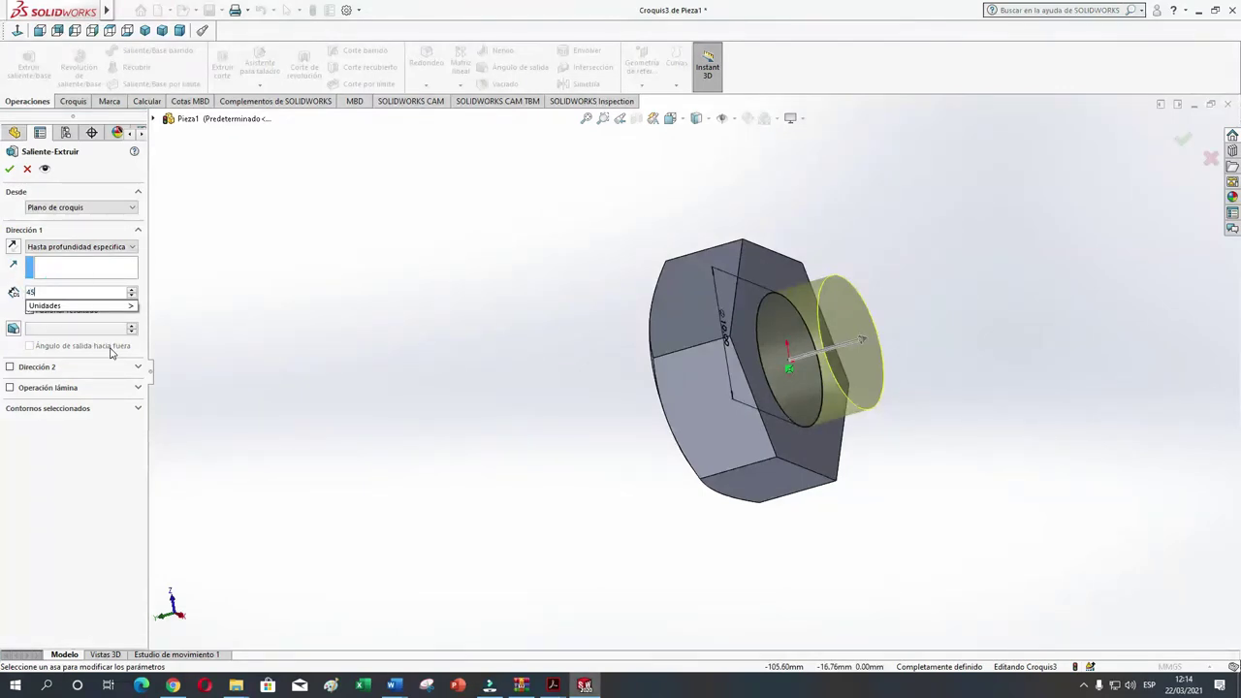
key(Return)
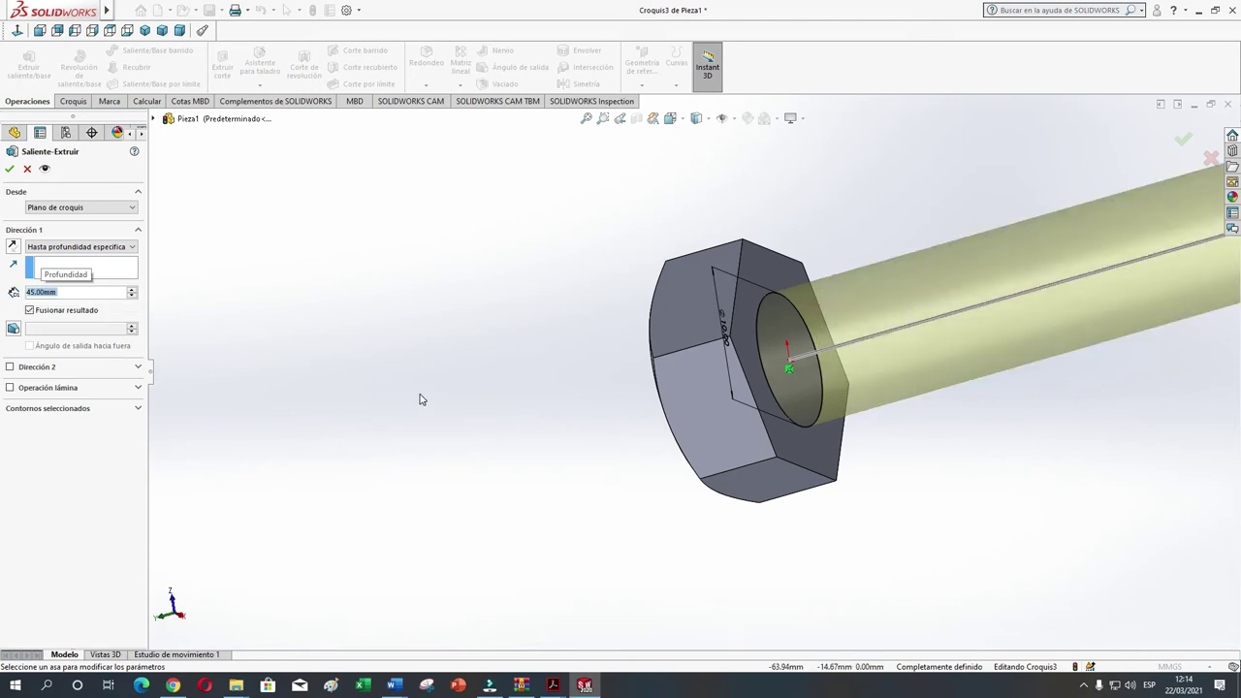
click(10, 168)
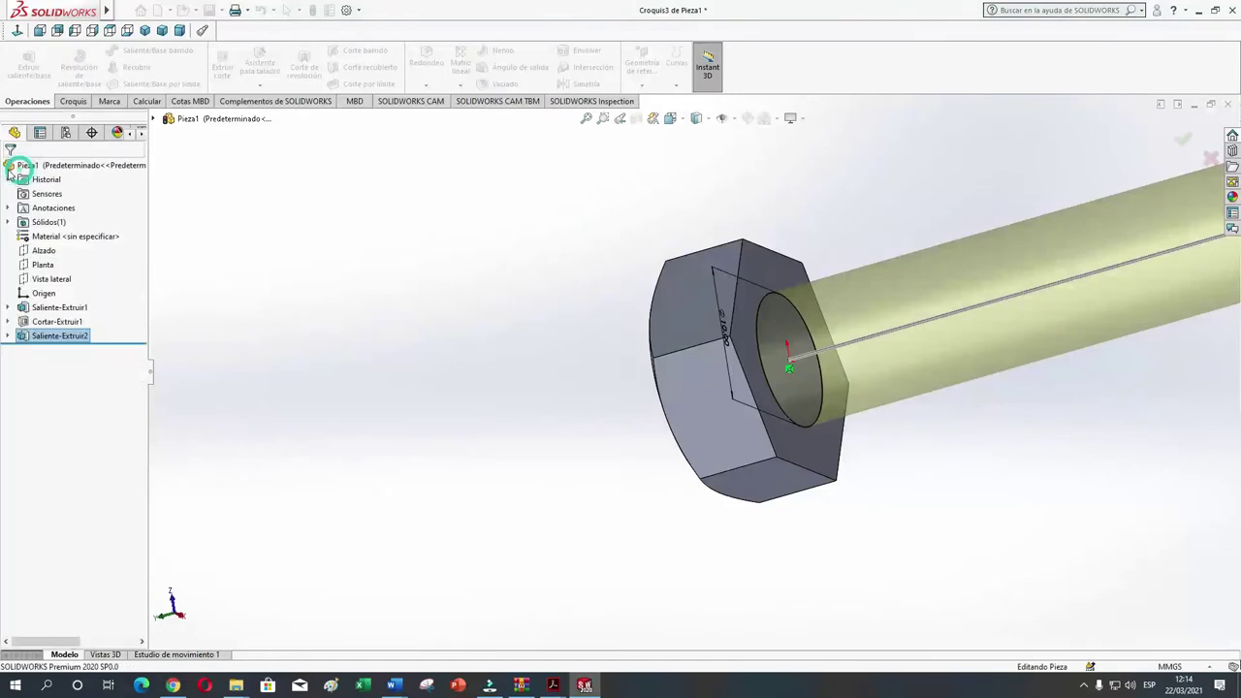
- On the shank's end face, sketch an origin-centred circle of radius 5
scroll(360, 302, down, 2)
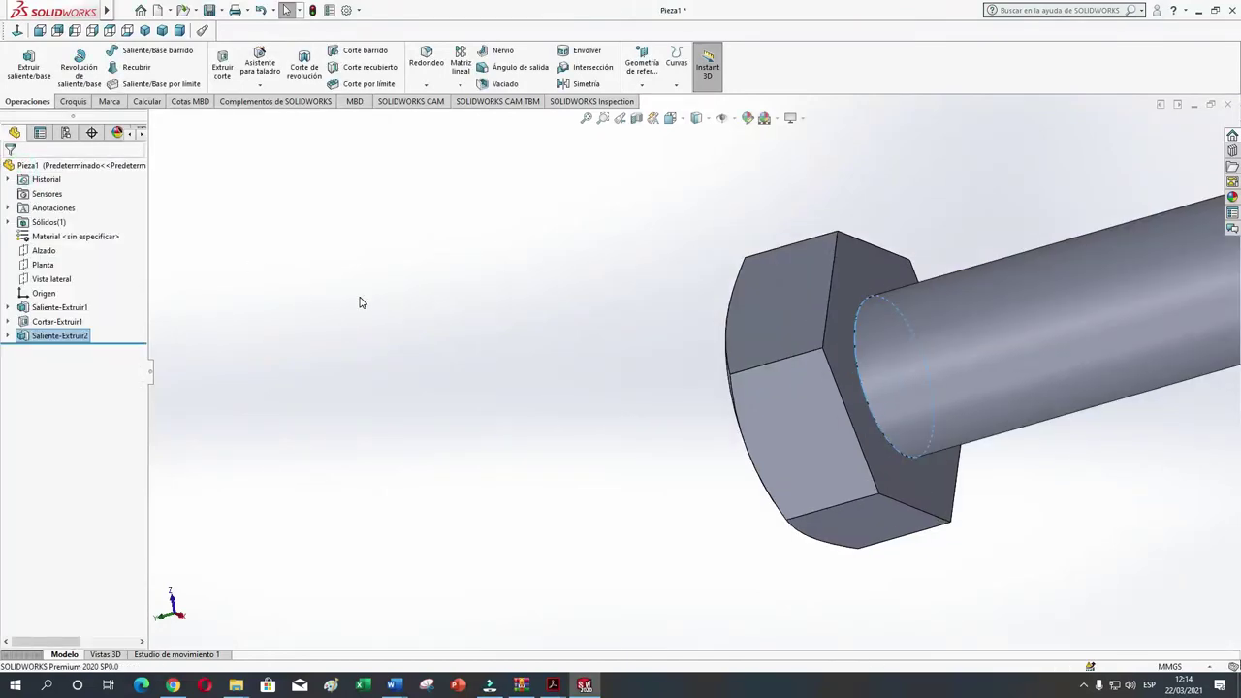
scroll(378, 304, down, 1)
scroll(385, 305, up, 3)
scroll(378, 306, up, 2)
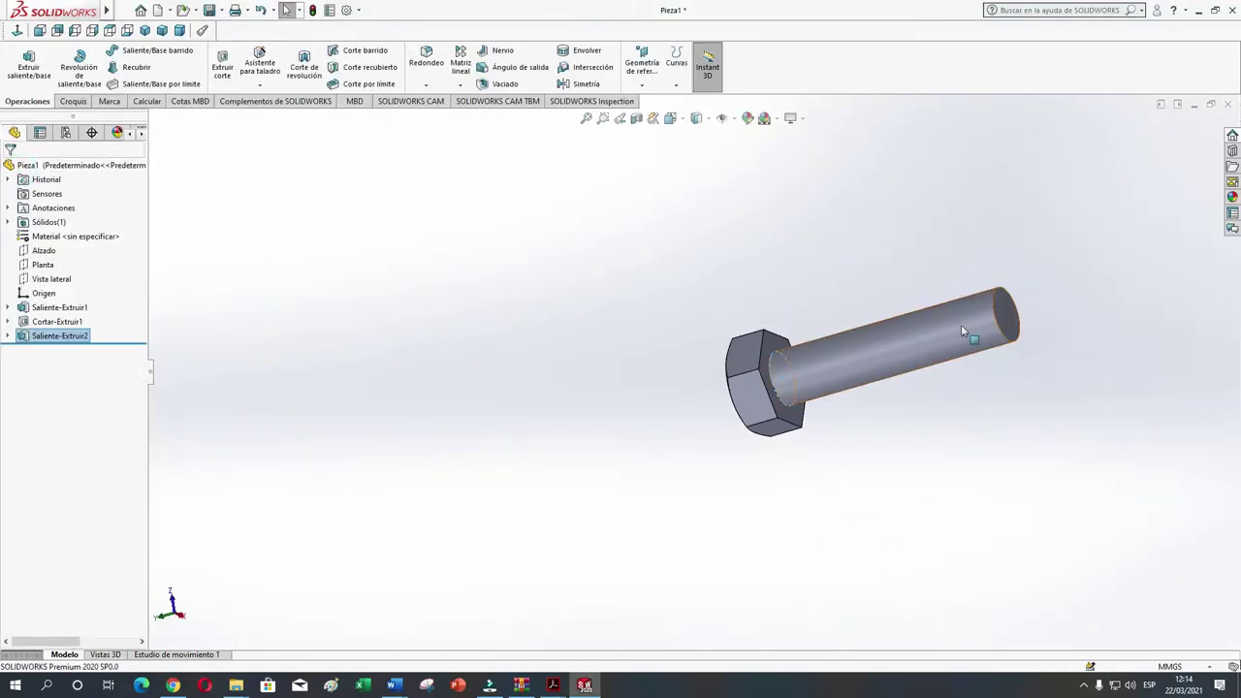
click(1010, 318)
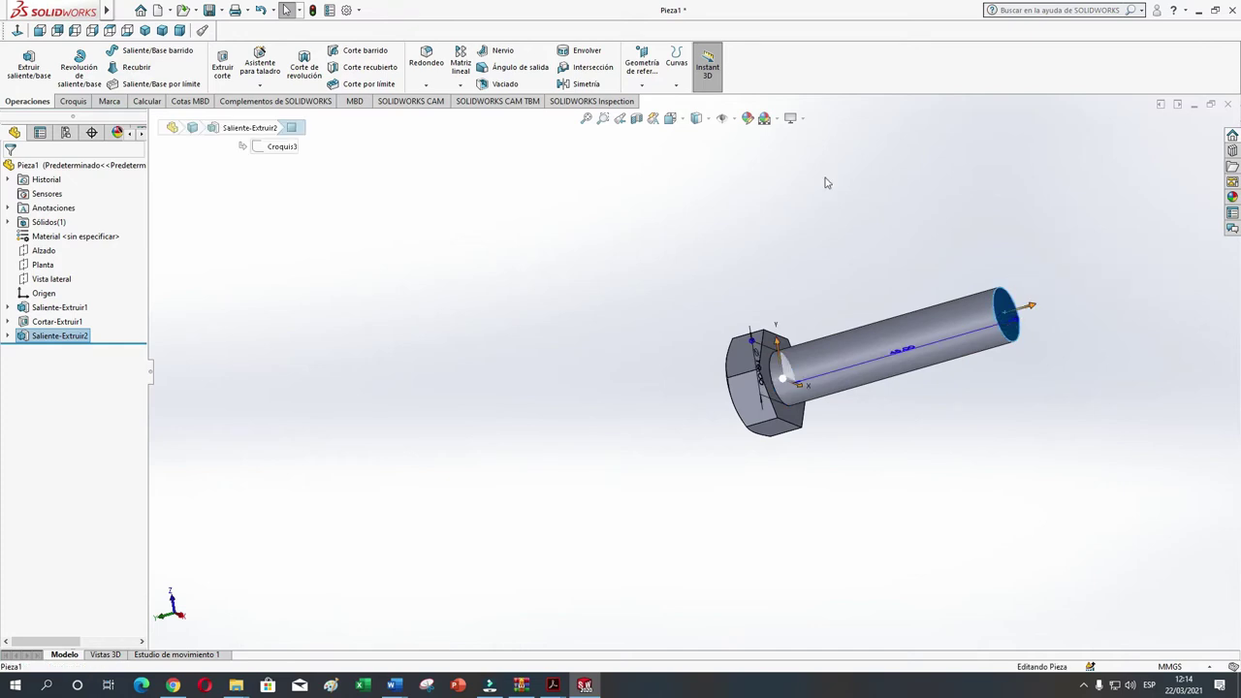
click(15, 31)
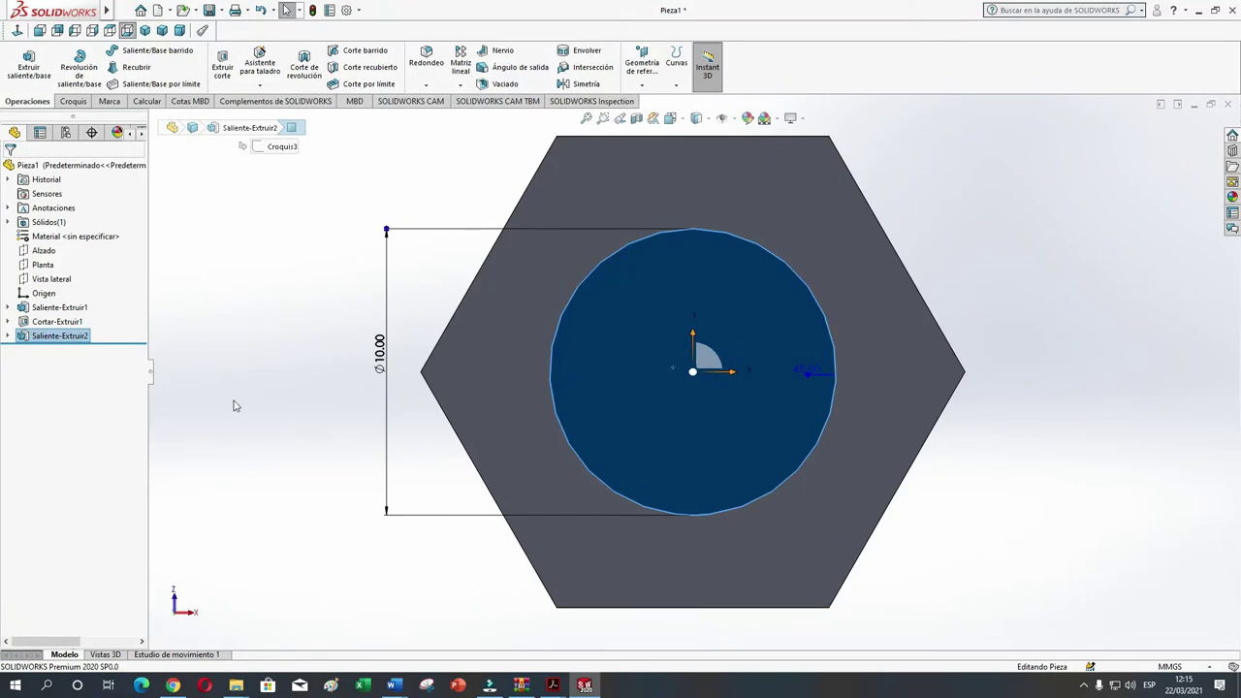
click(71, 102)
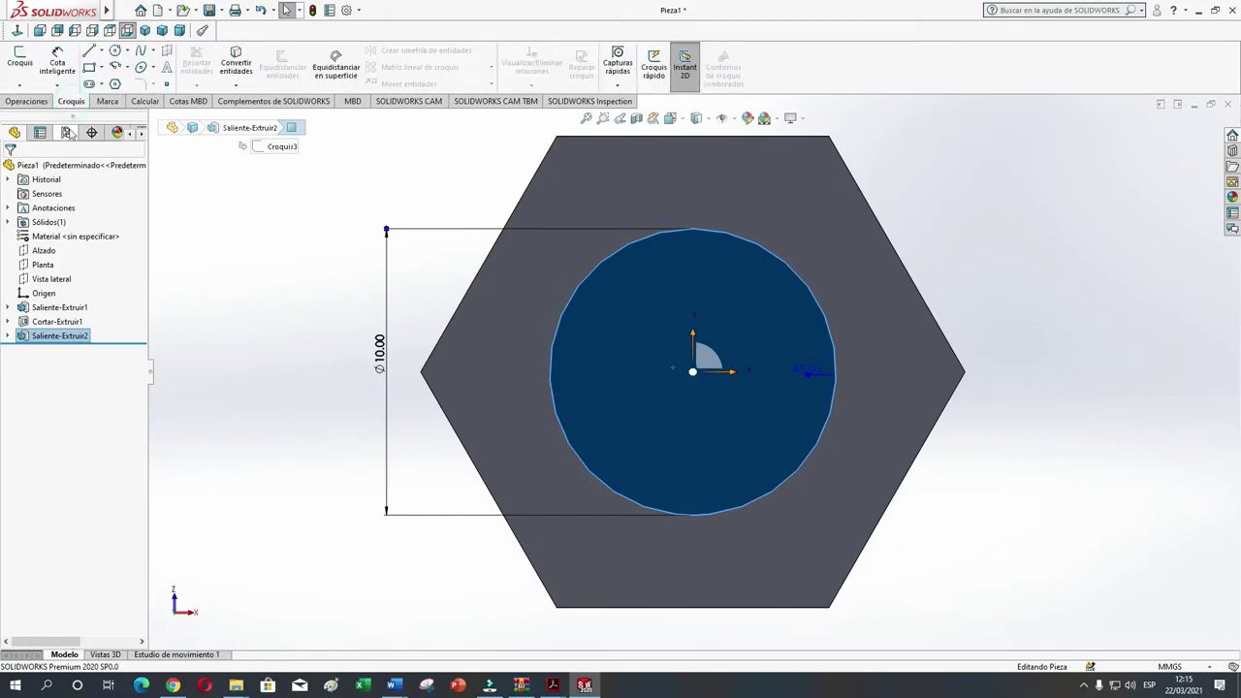
click(114, 50)
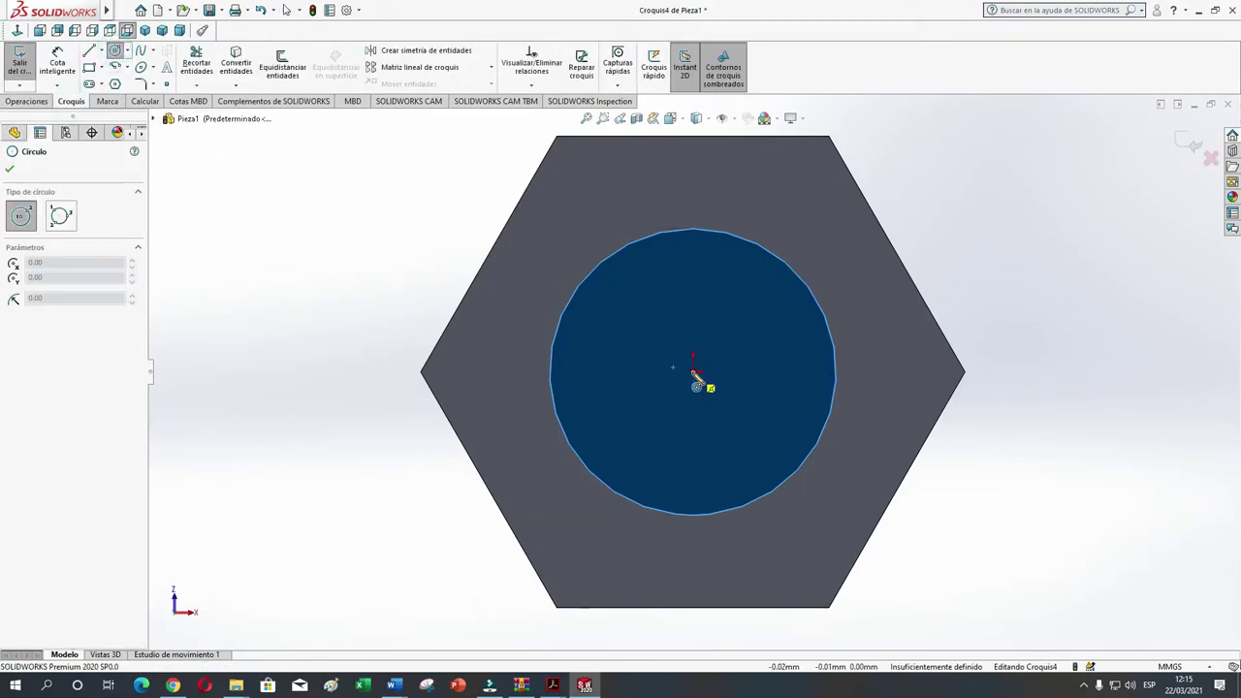
click(694, 367)
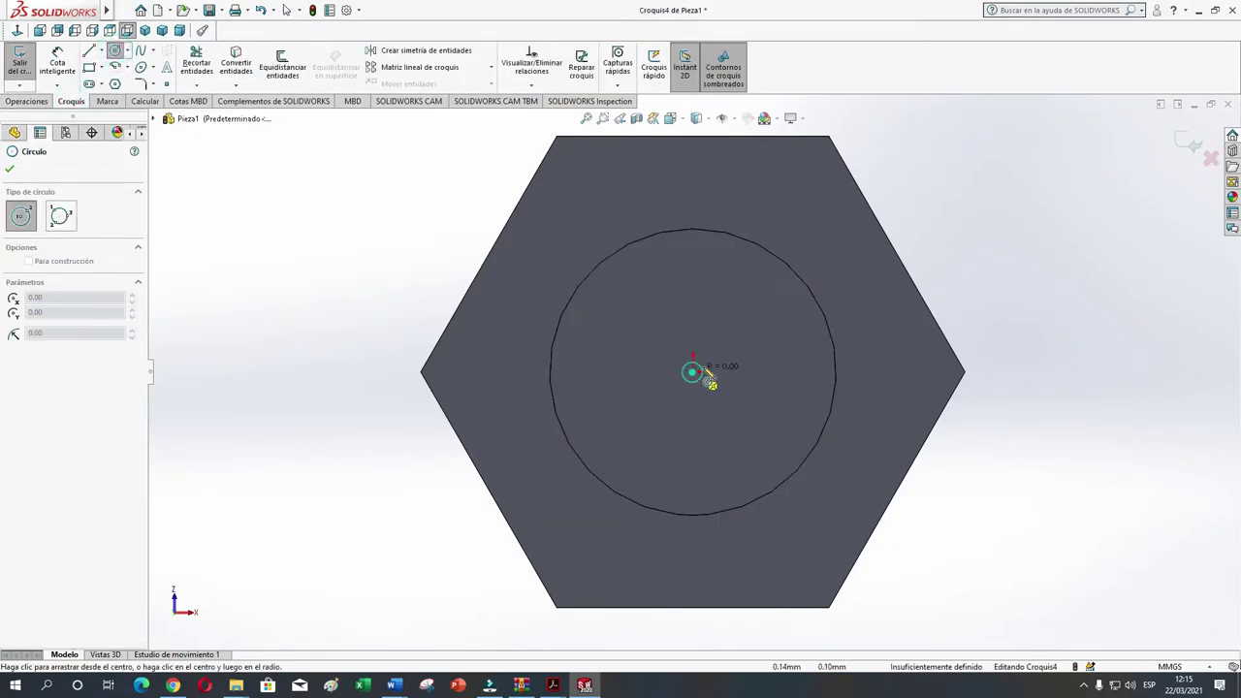
click(787, 276)
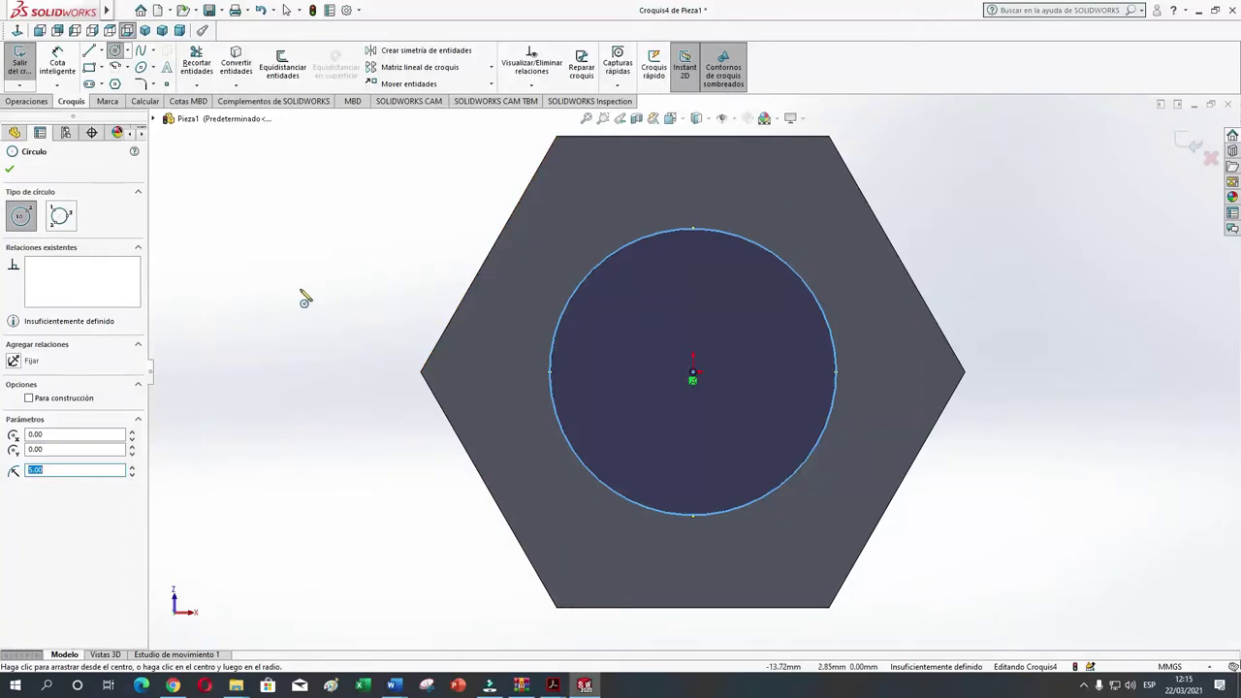
click(10, 172)
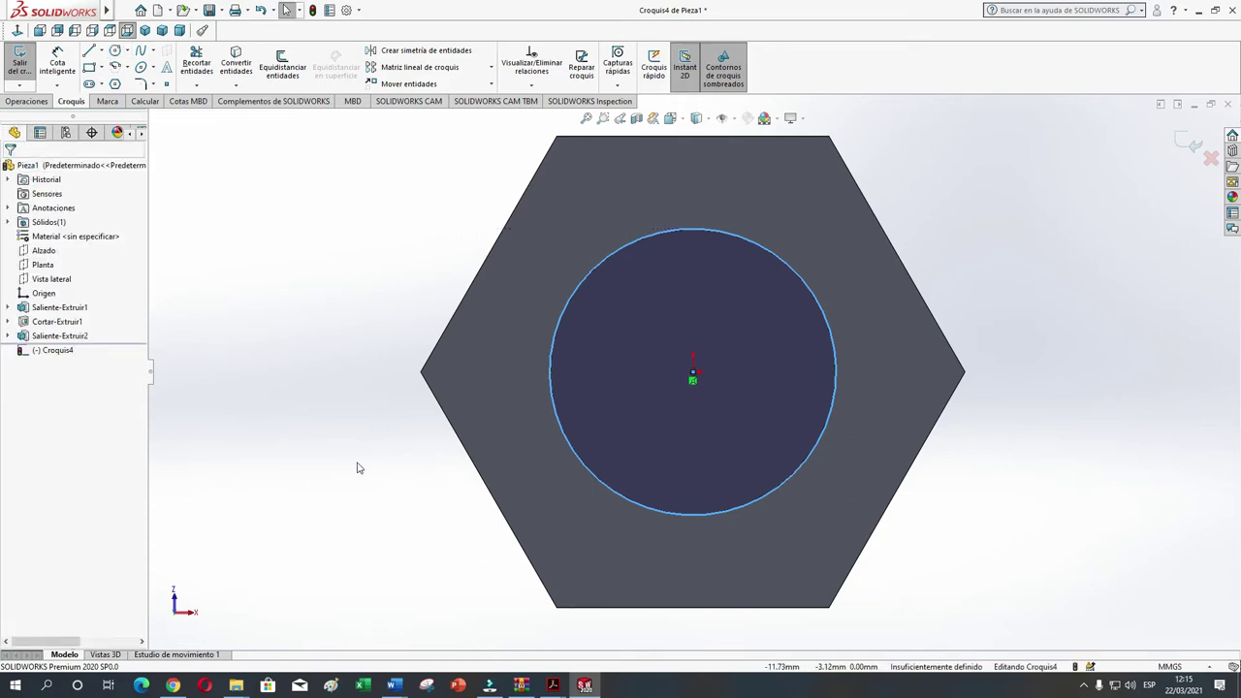
- Start a helix on the sketched shank circle and reverse it to run along the shank
middle_drag(357, 459, 304, 456)
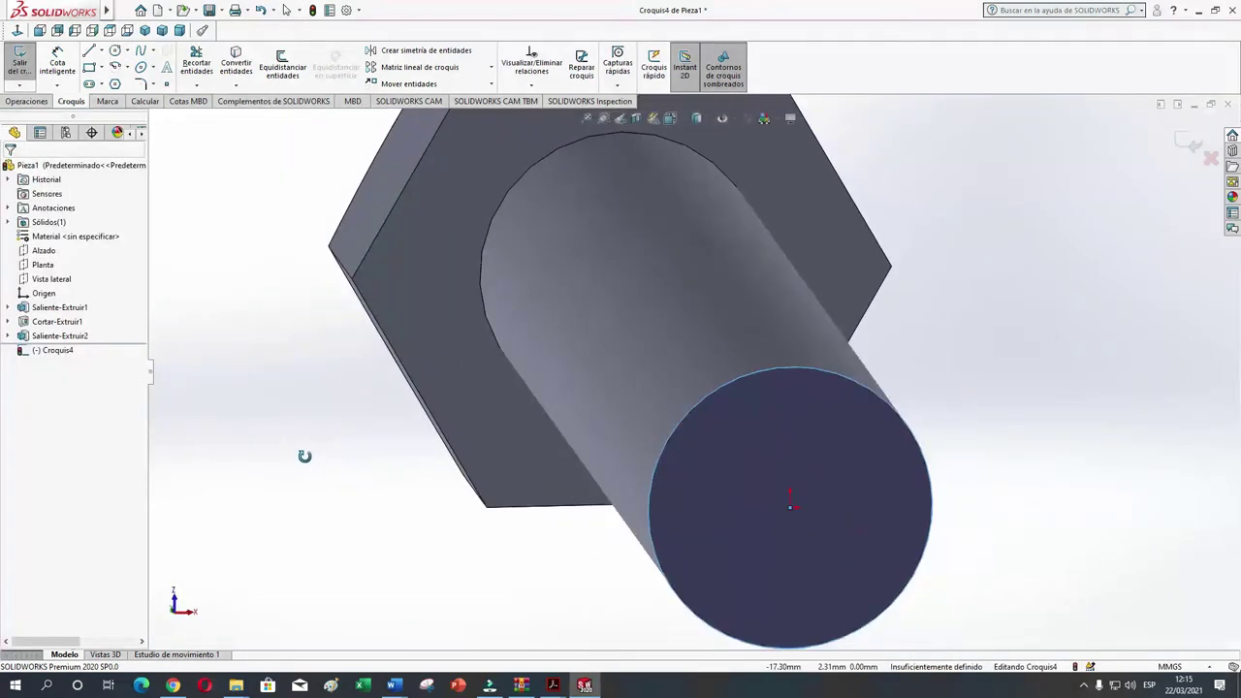
click(36, 107)
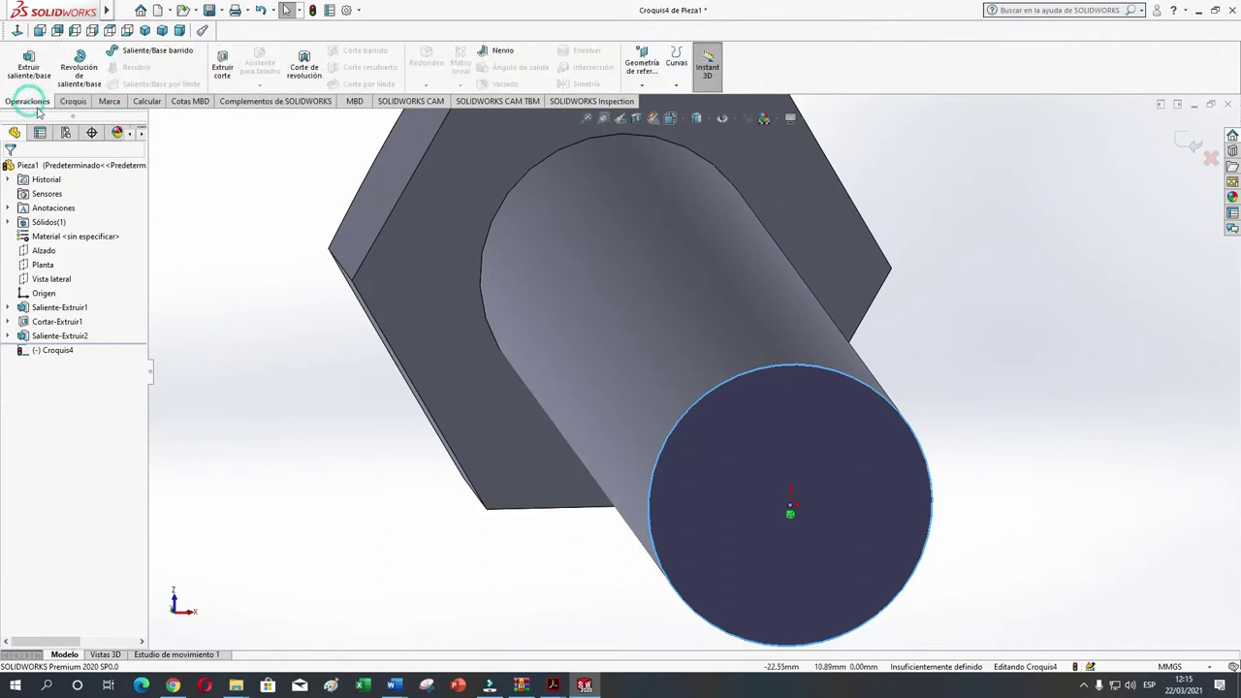
click(677, 85)
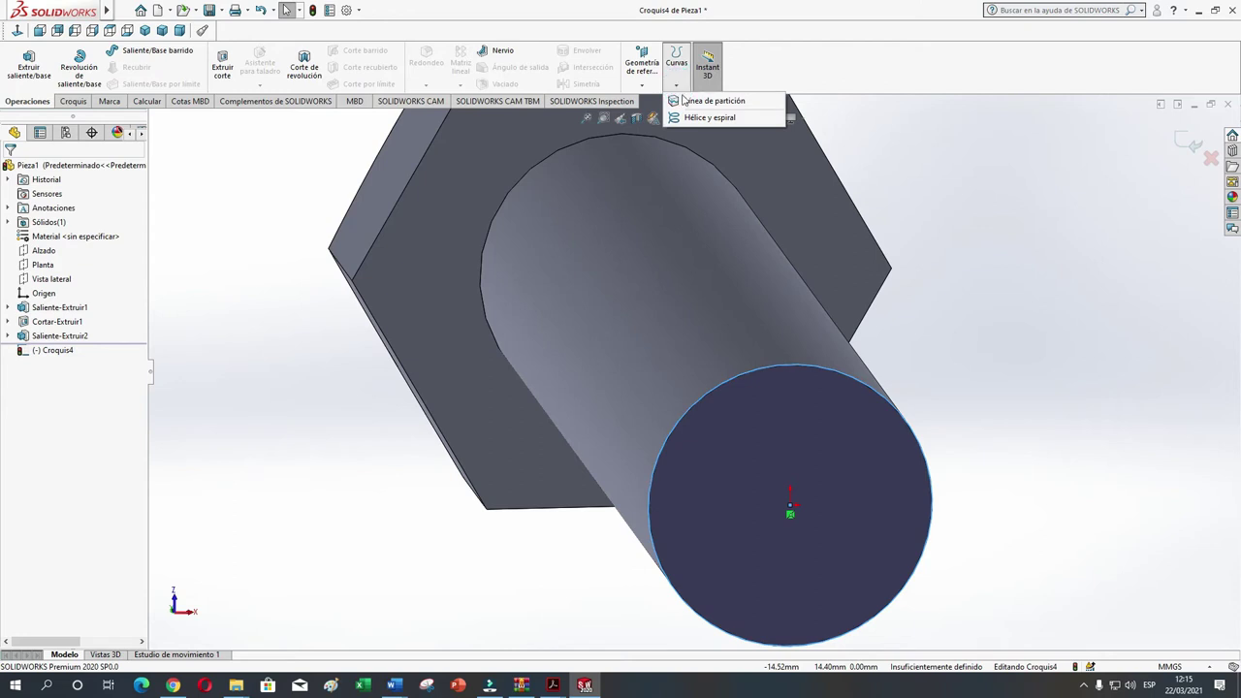
click(700, 117)
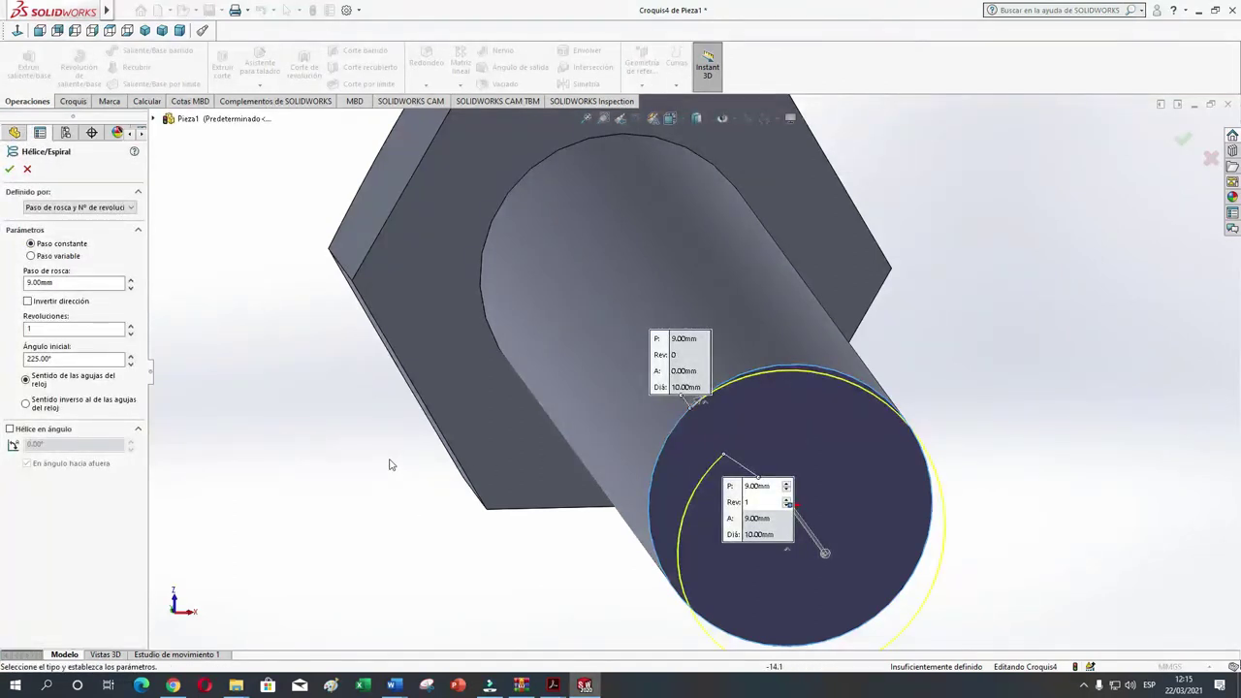
mouse_move(429, 420)
middle_down()
mouse_move(392, 468)
mouse_move(409, 456)
middle_up()
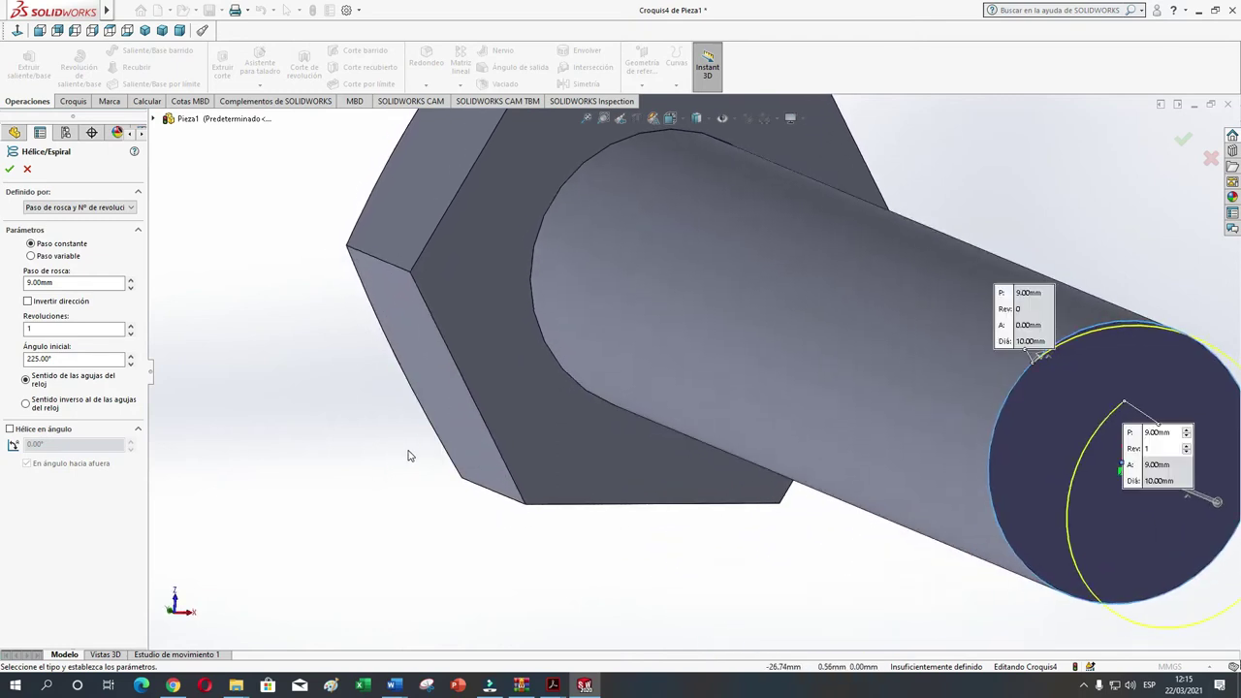
key(f)
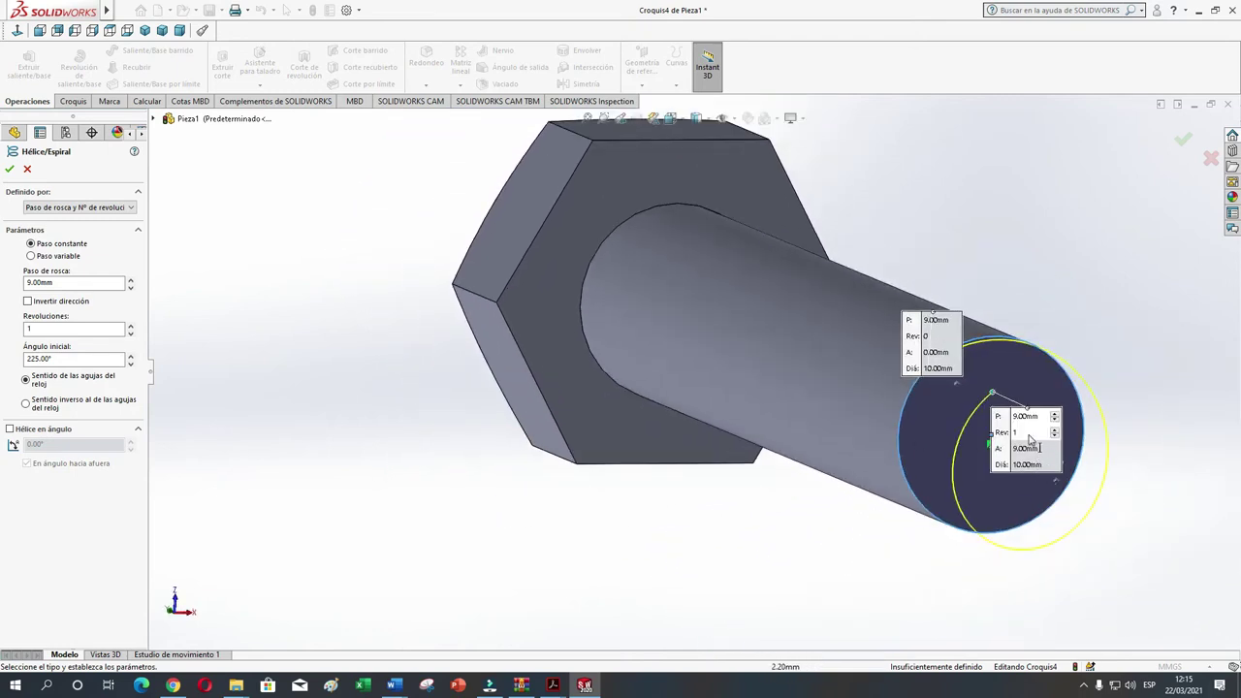
drag(1008, 448, 1130, 311)
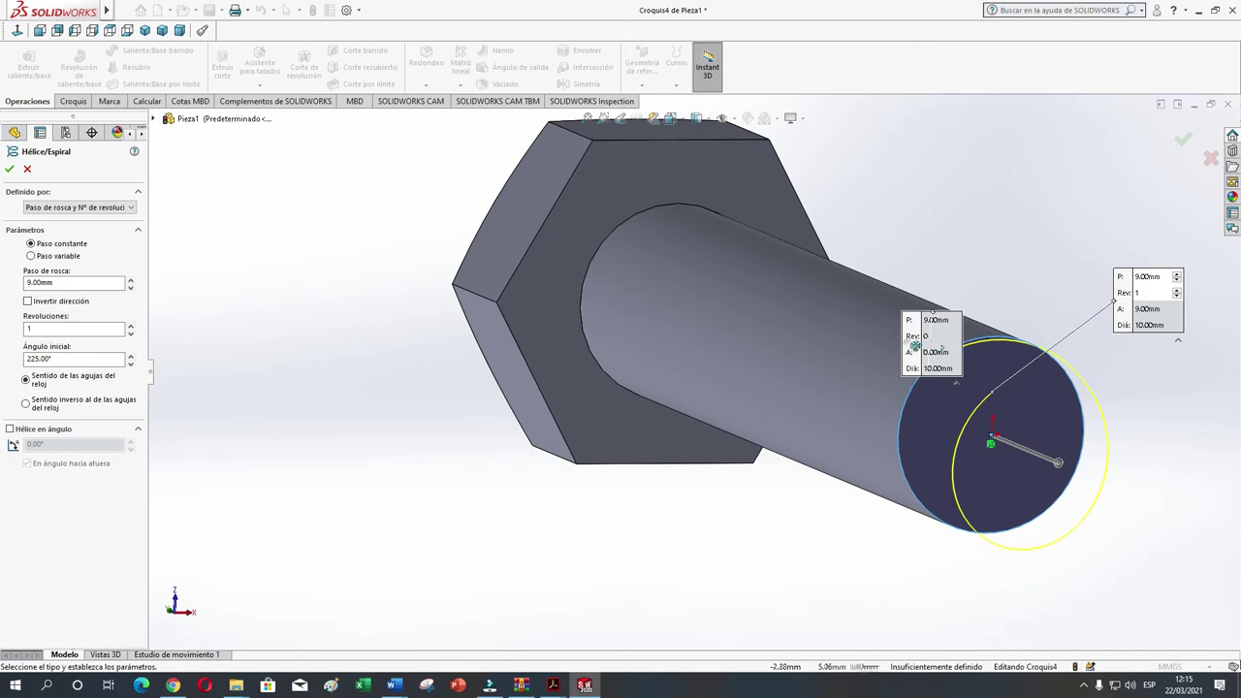
drag(919, 341, 1047, 219)
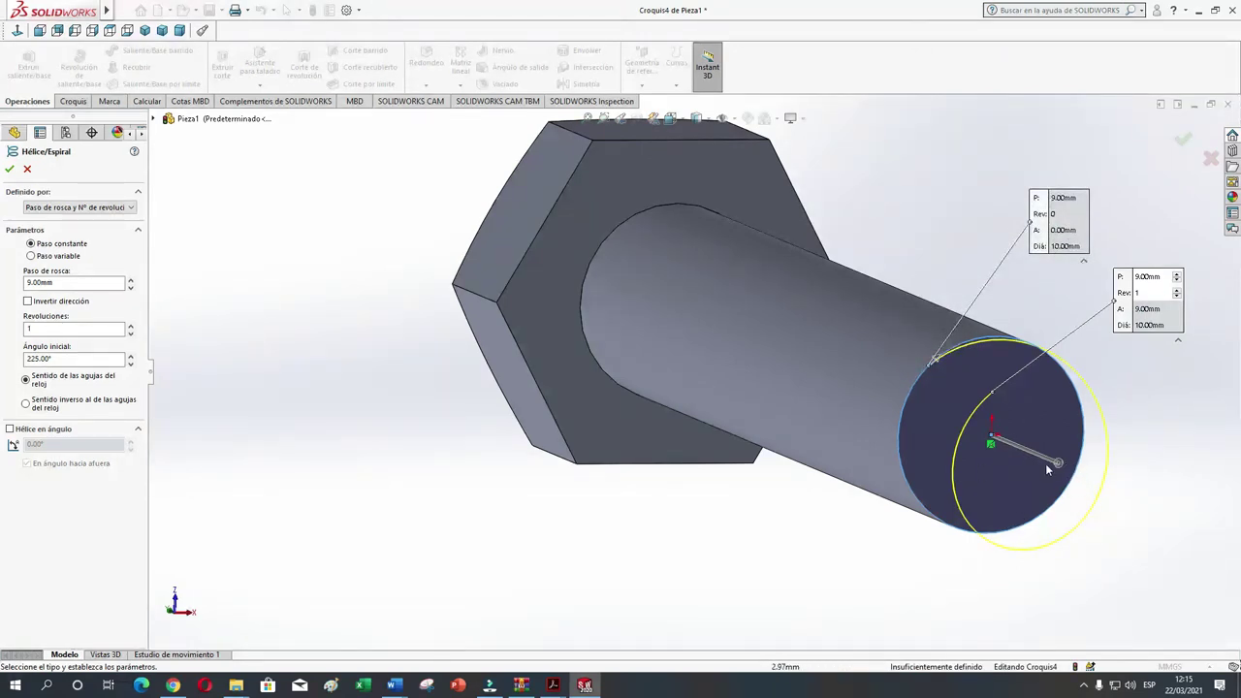
drag(1069, 475, 831, 336)
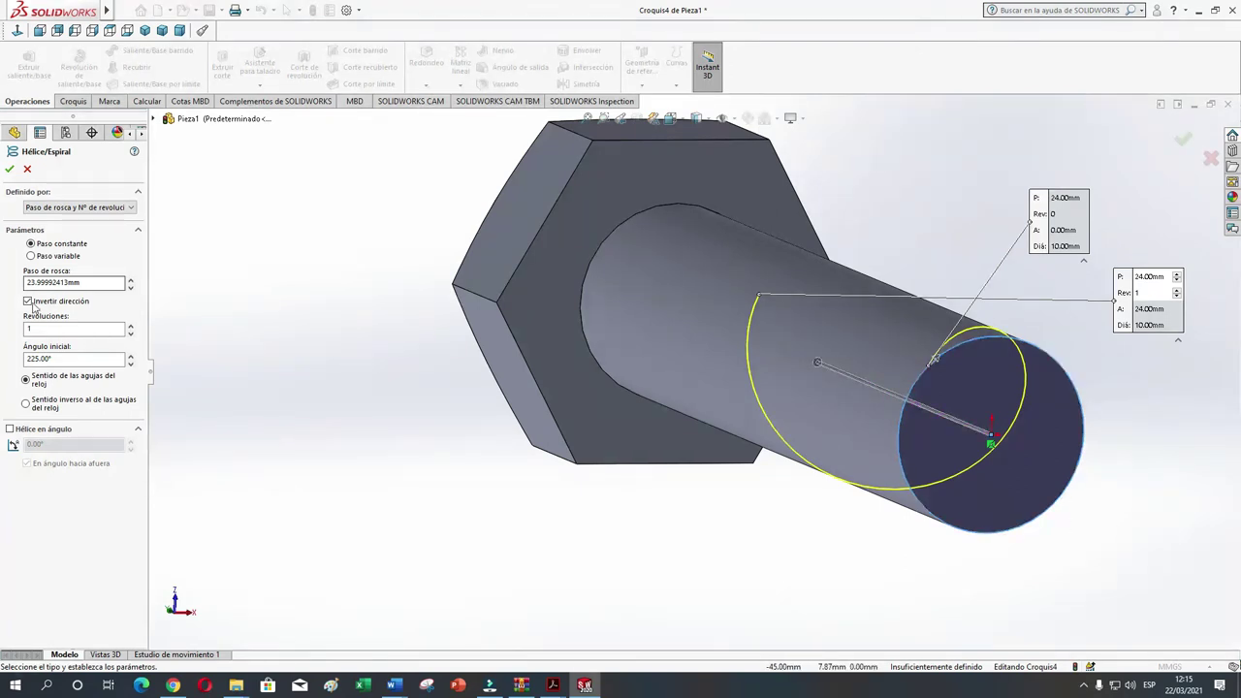
- Define the helix by height and revolutions: 35 mm height, 20 revolutions, 0° start angle
click(132, 210)
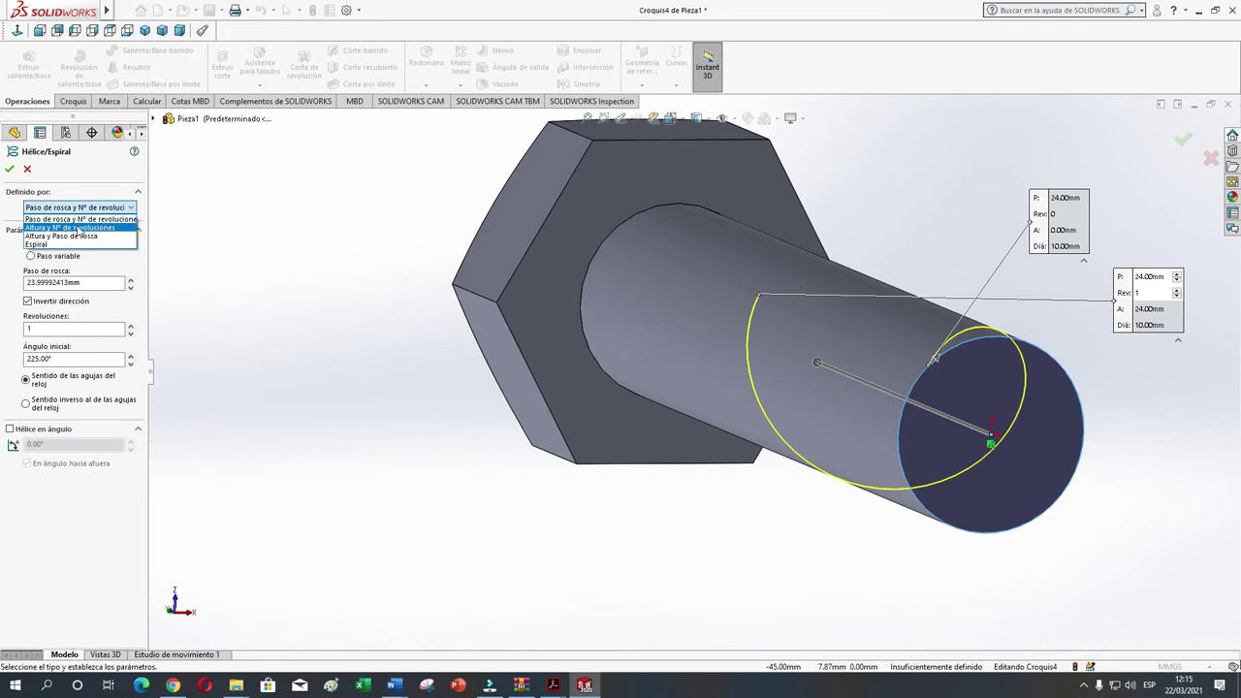
click(82, 229)
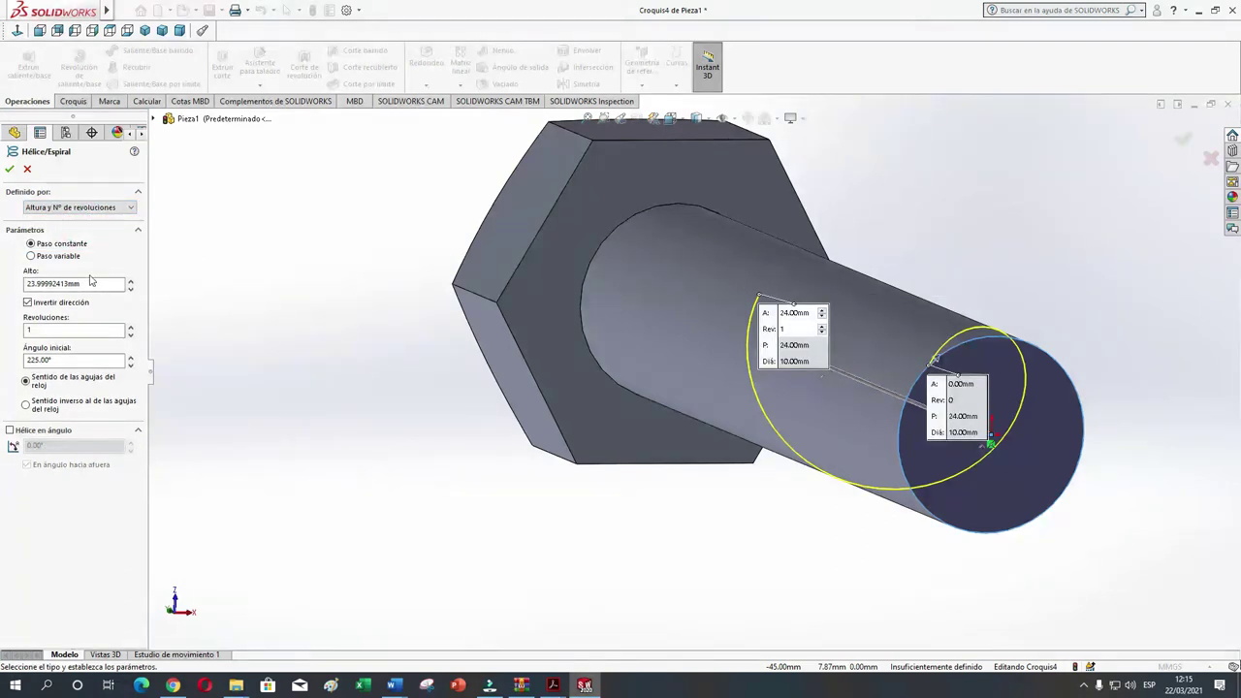
drag(92, 282, 32, 282)
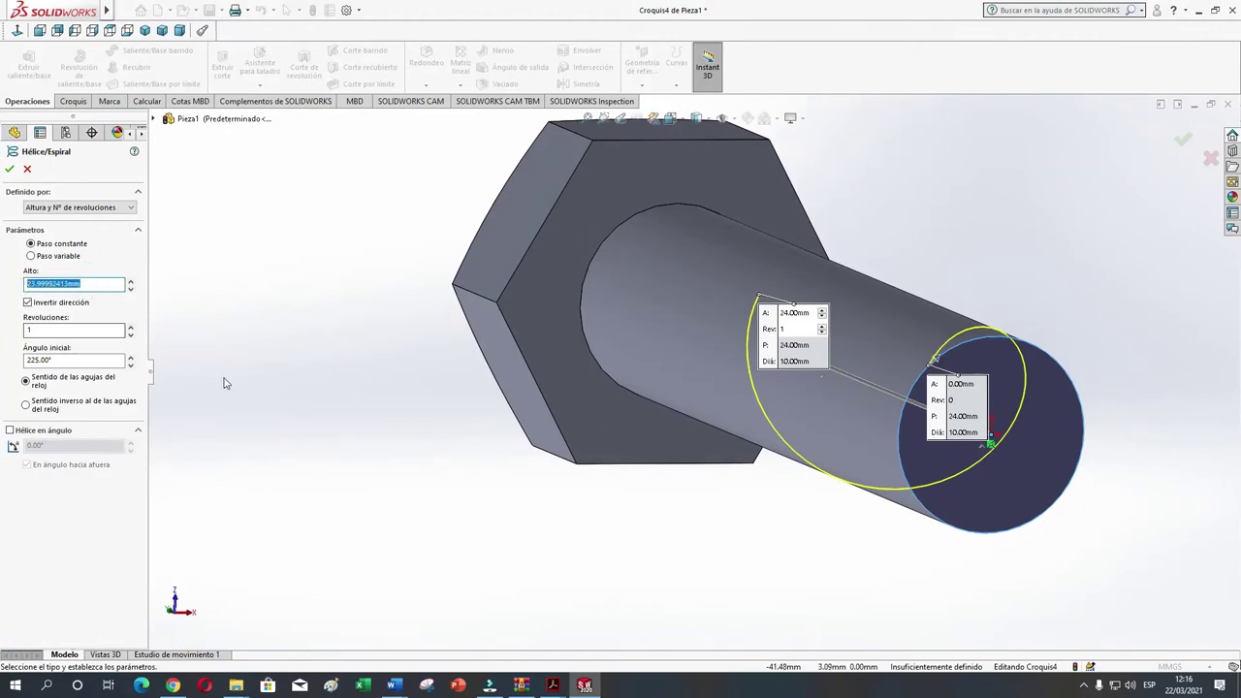
text(35)
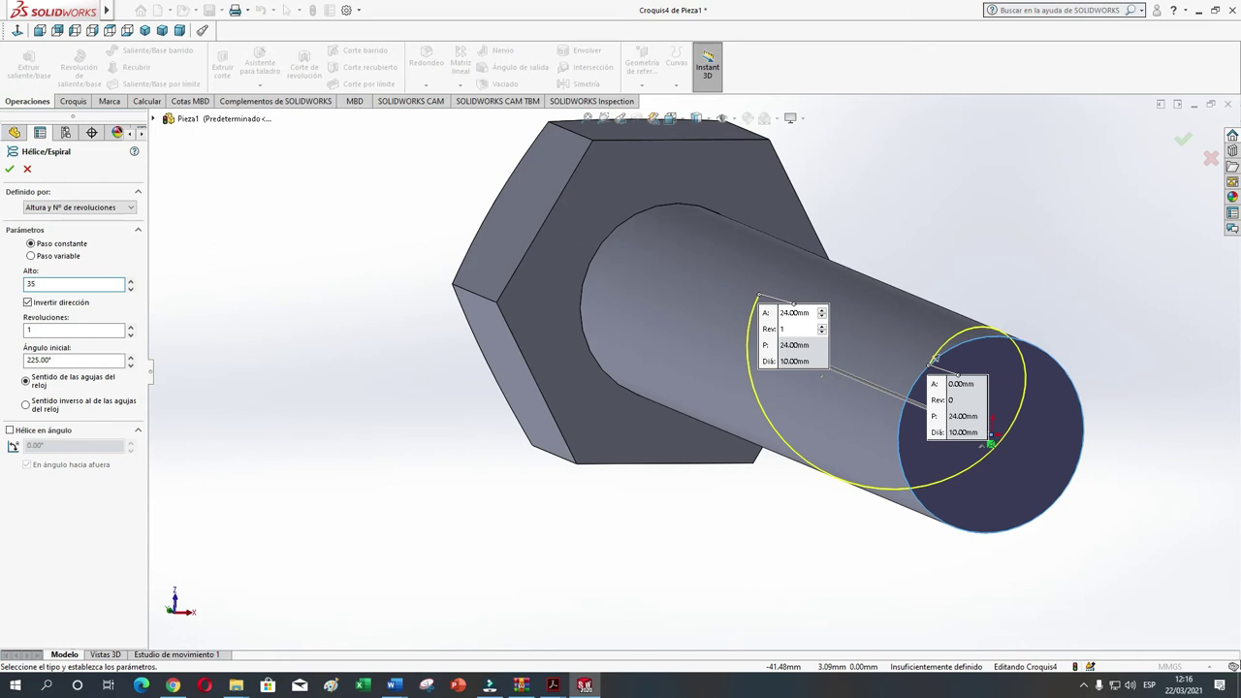
click(29, 331)
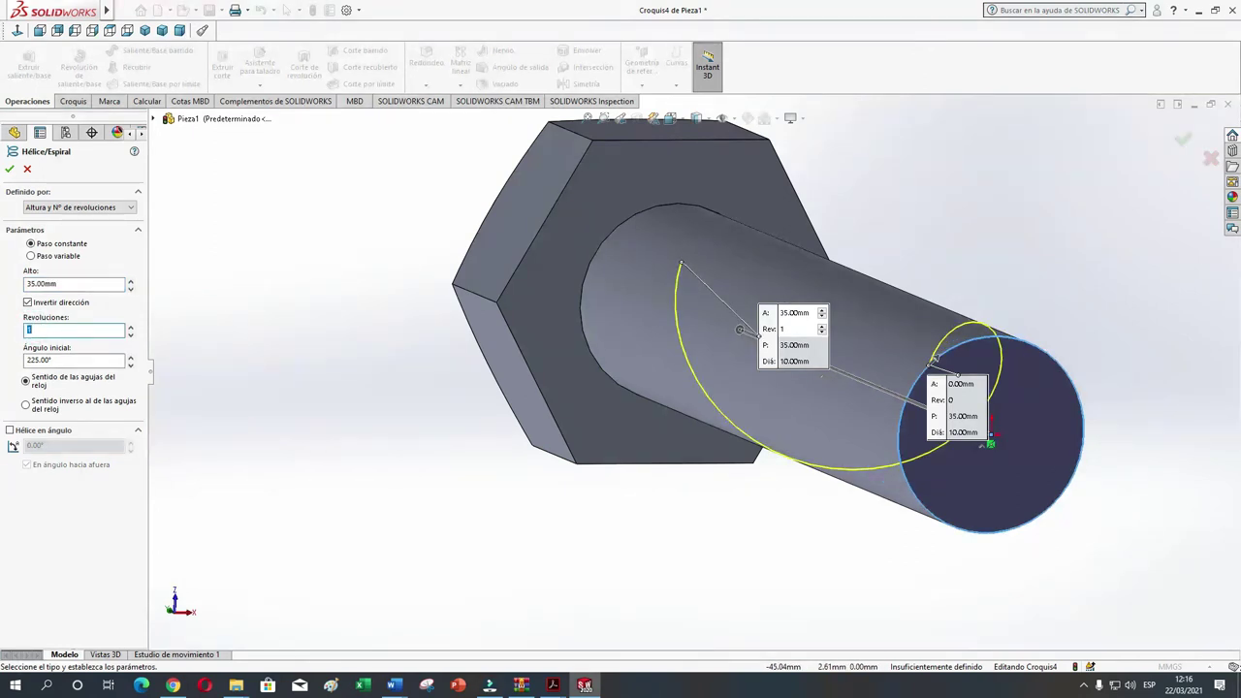
click(58, 360)
drag(58, 359, 20, 361)
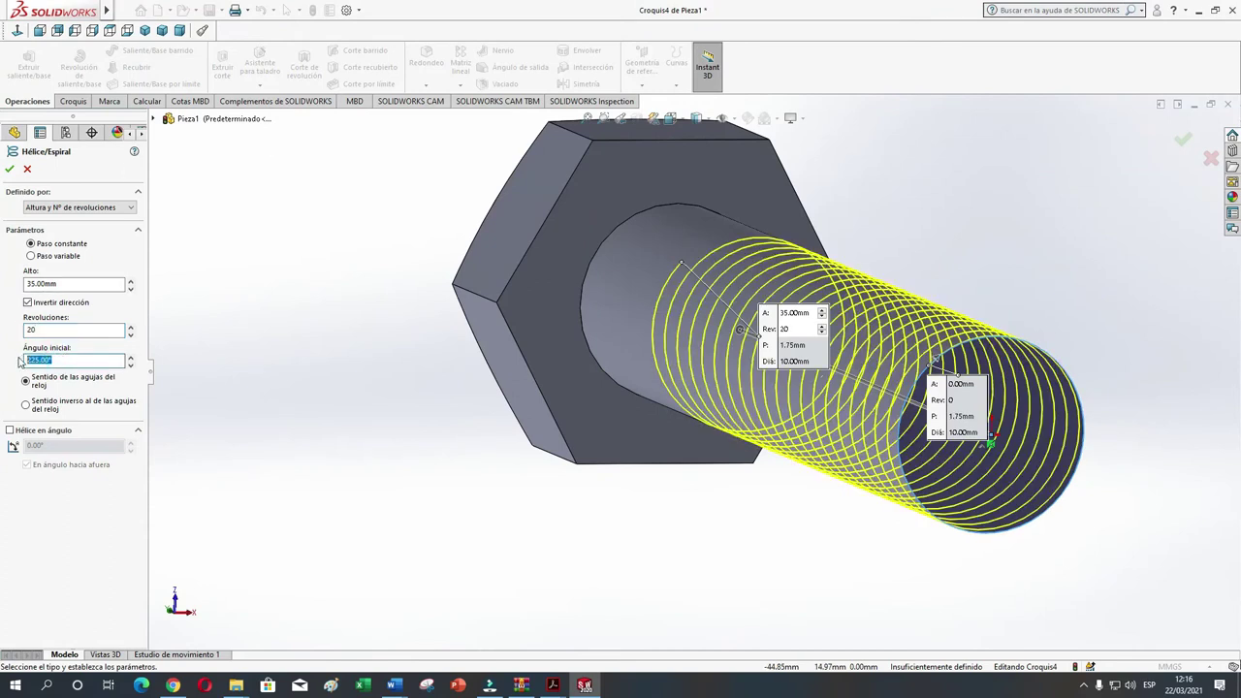
text(0)
key(Return)
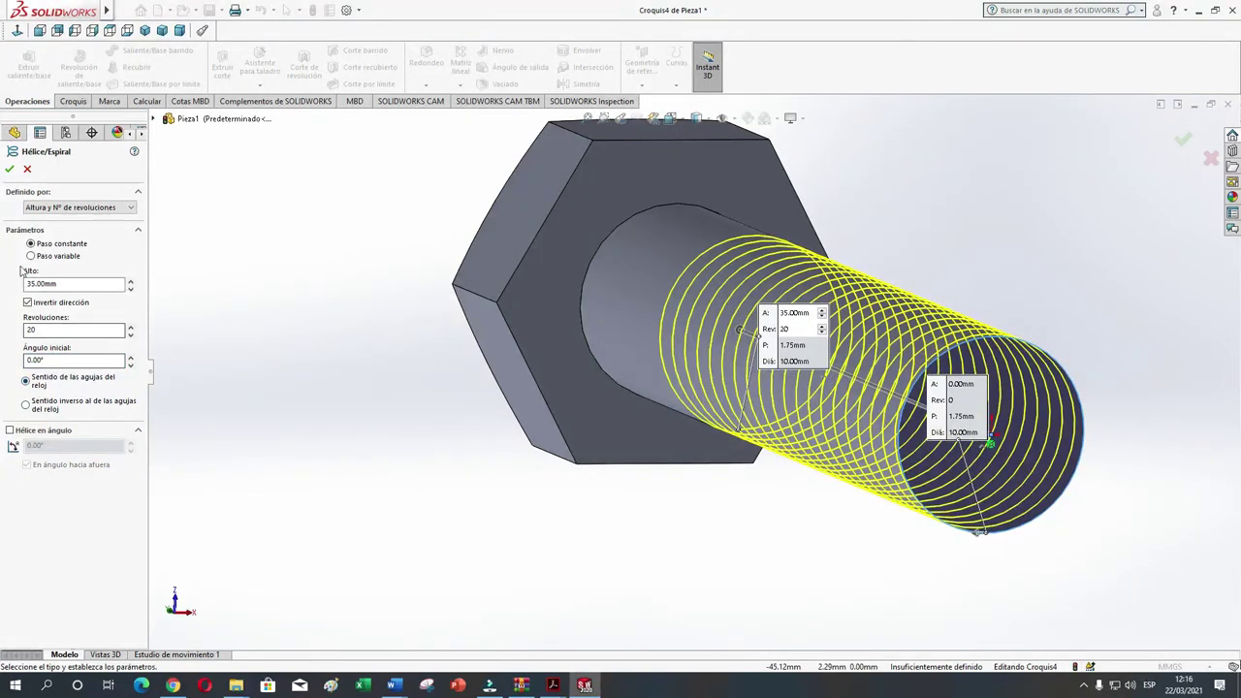
- Accept the helix to create Hélice/Espiral1 along the shank
click(10, 171)
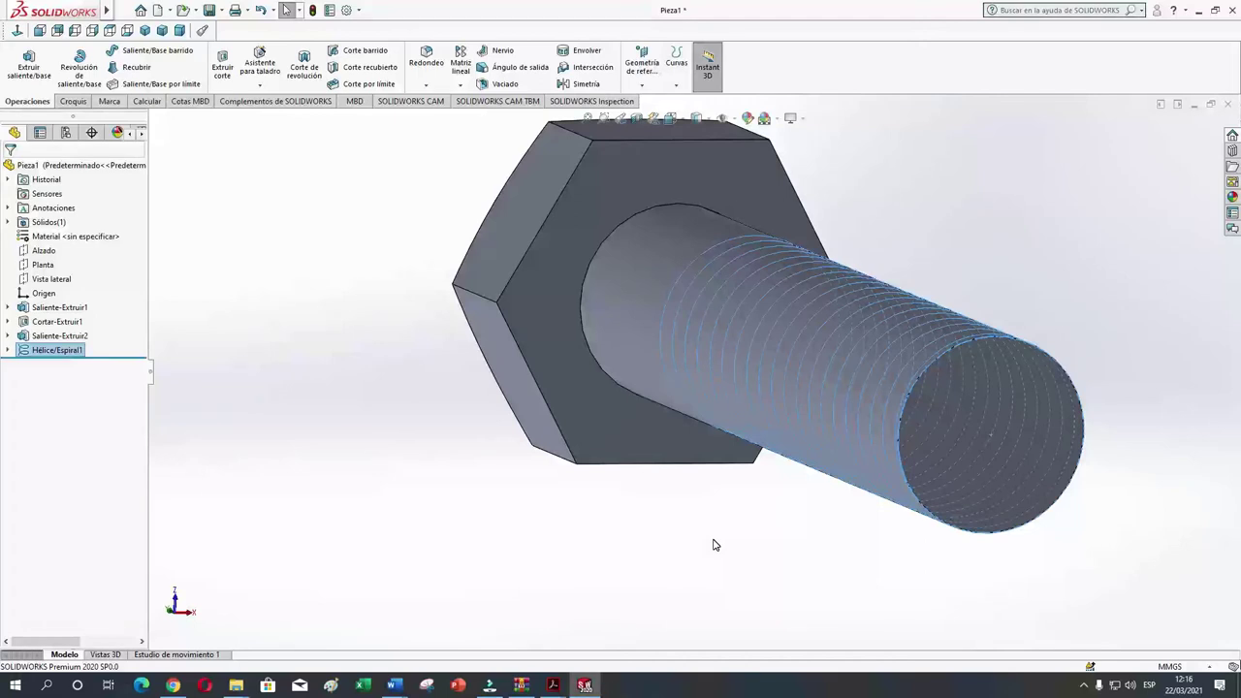
scroll(712, 545, up, 1)
scroll(713, 544, up, 1)
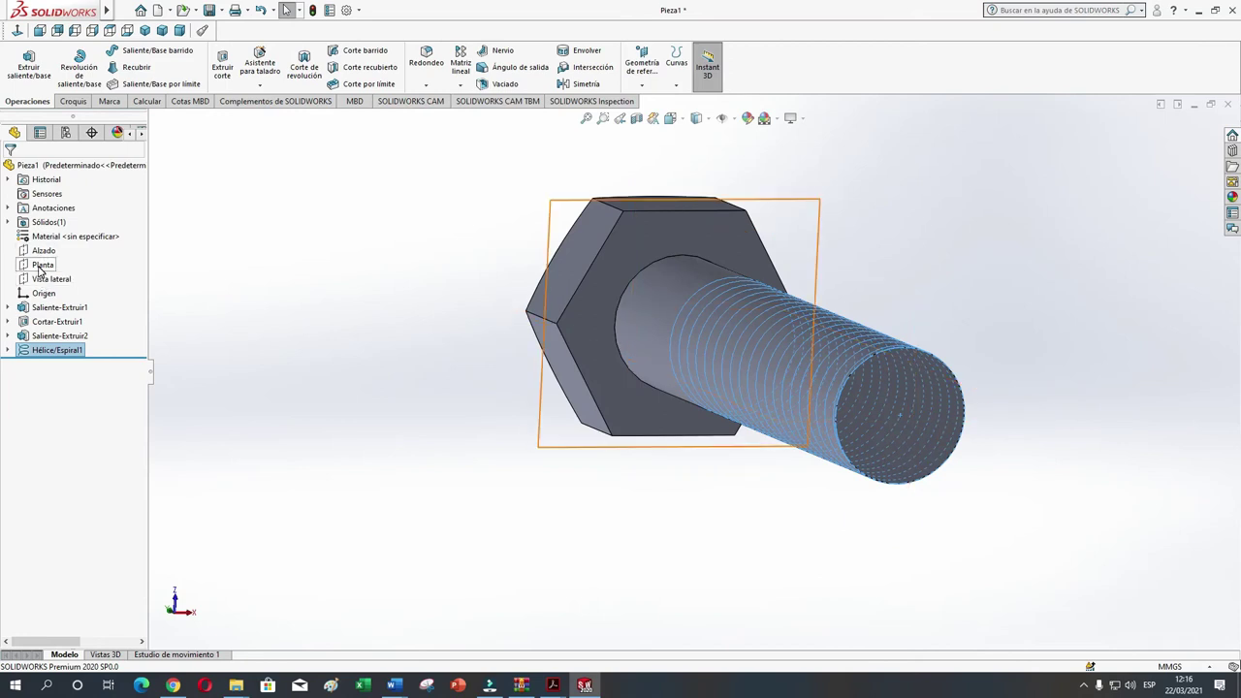
- Turn the Vista lateral plane normal to the view and zoom in on the coils
click(42, 281)
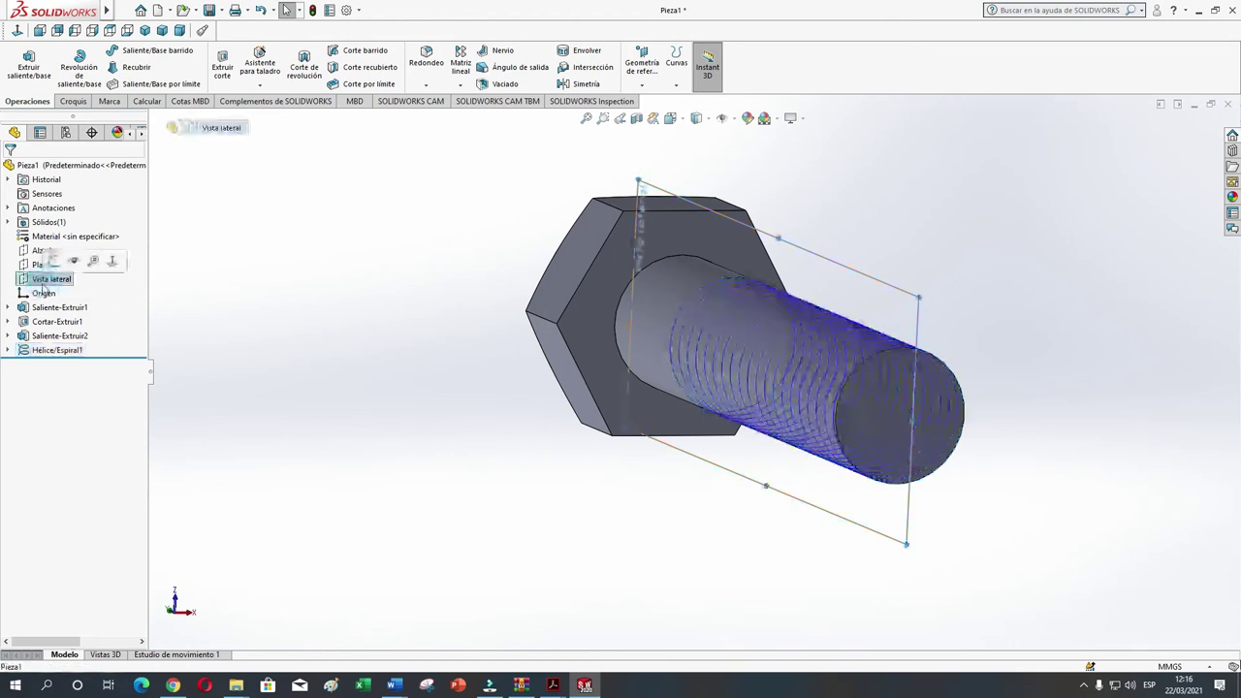
click(92, 31)
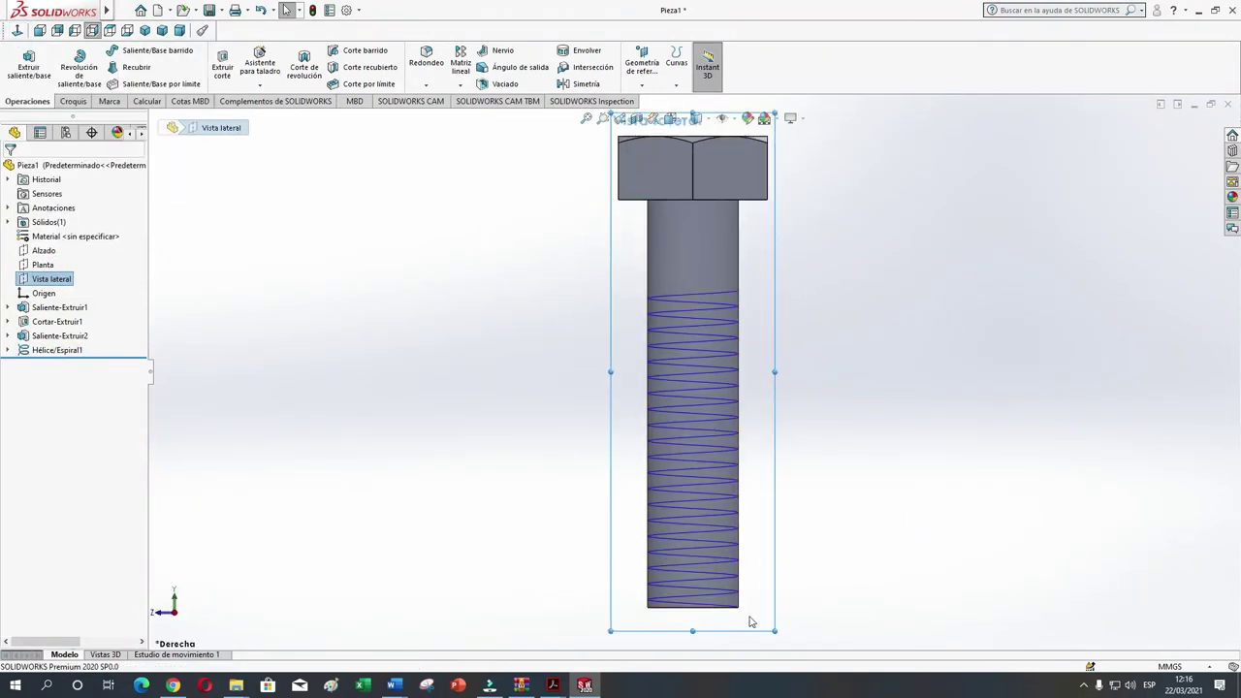
key(f)
scroll(733, 581, down, 1)
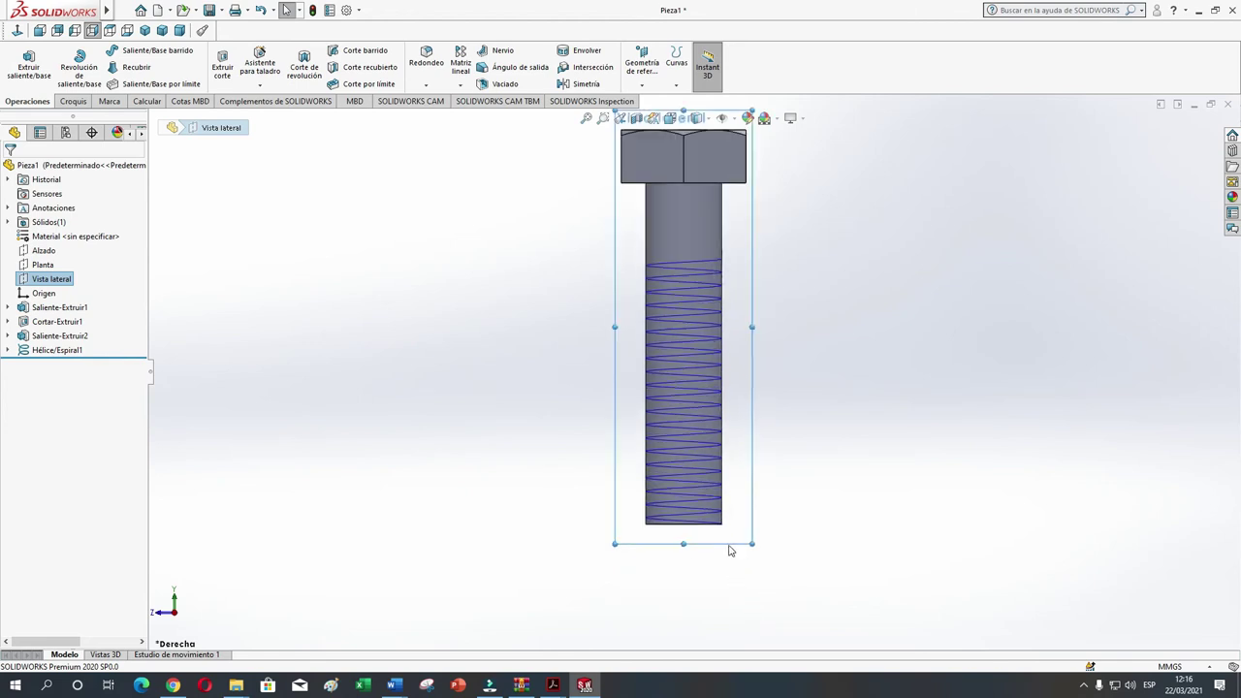
scroll(728, 549, down, 2)
scroll(715, 507, down, 2)
scroll(718, 495, down, 1)
scroll(719, 495, down, 2)
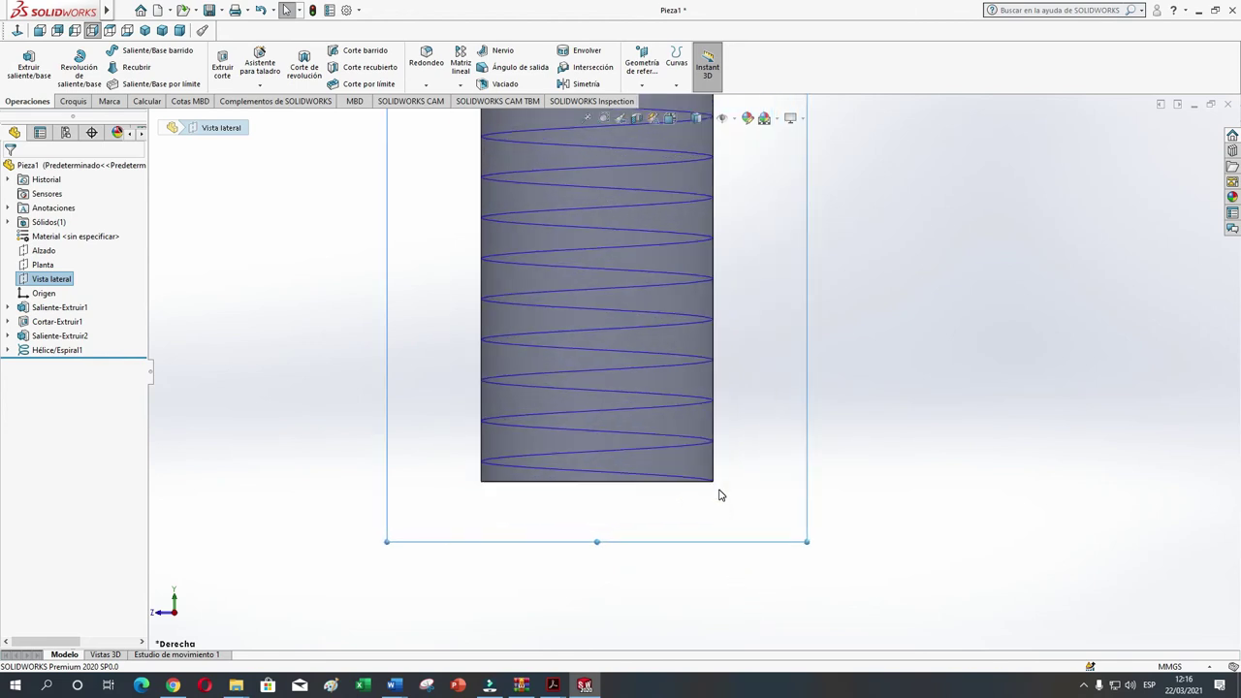
scroll(720, 493, down, 1)
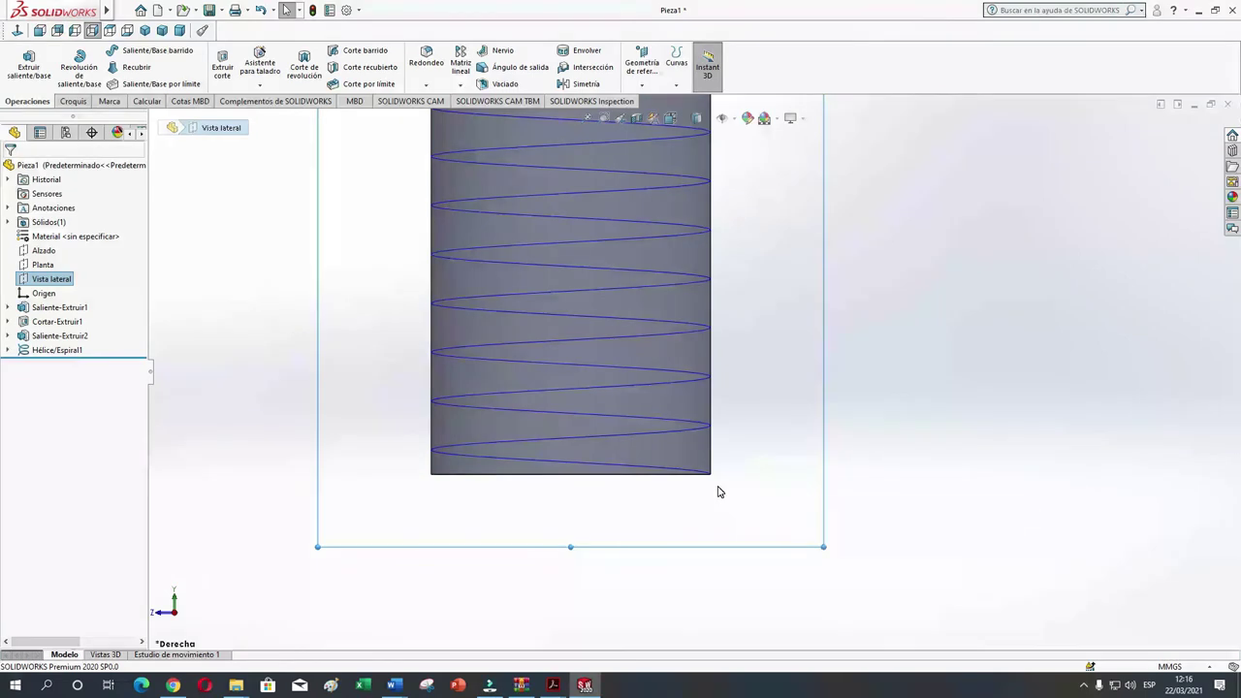
scroll(718, 491, down, 1)
scroll(718, 486, down, 1)
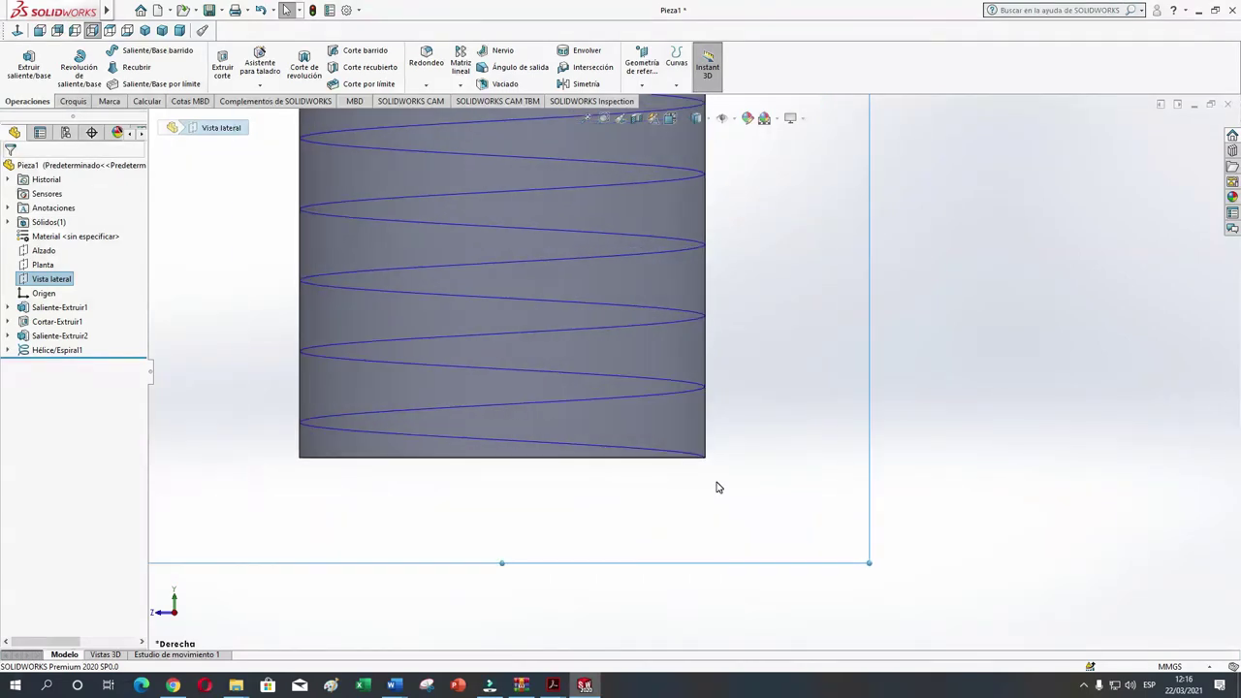
scroll(718, 486, down, 1)
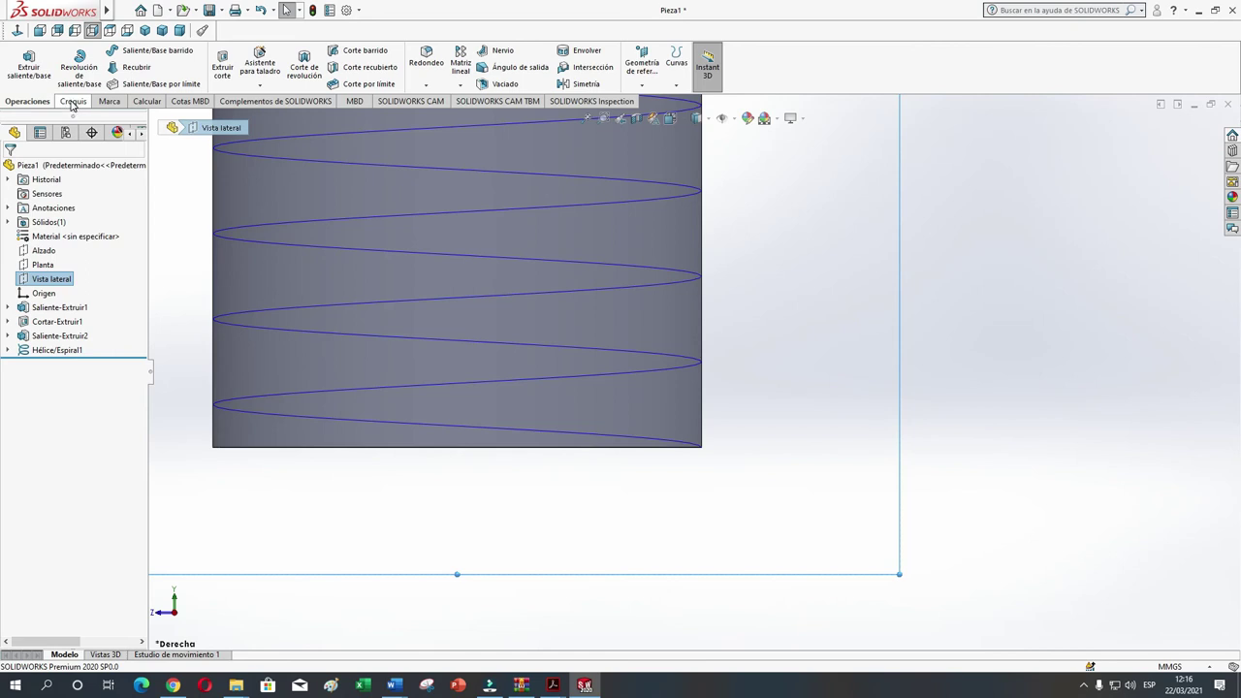
- Sketch a 3-sided polygon at the helix end on the shank's bottom edge as Croquis5
click(71, 102)
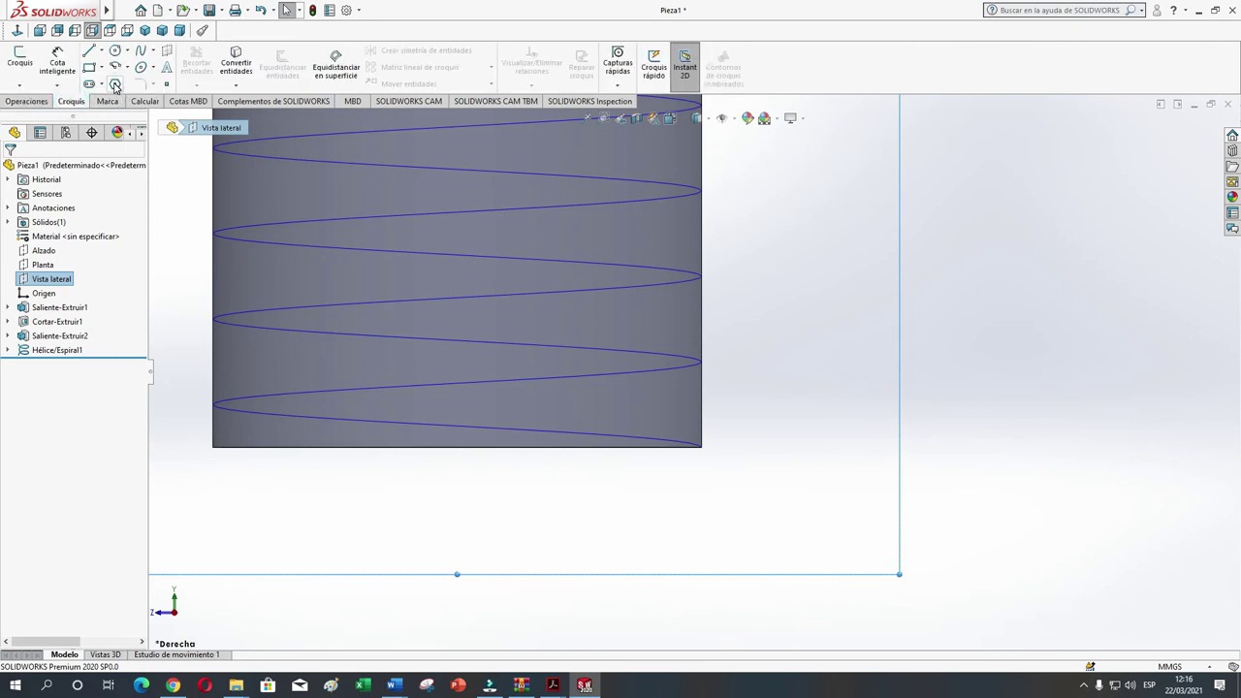
click(115, 85)
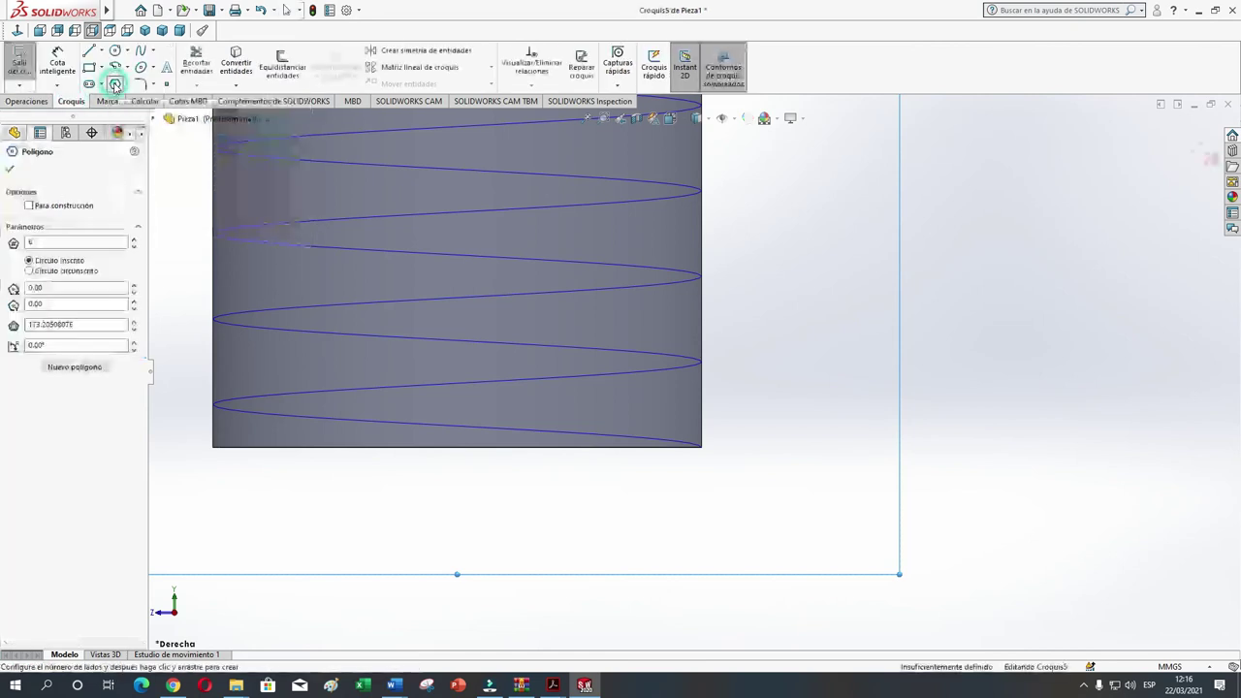
double_click(40, 242)
text(3)
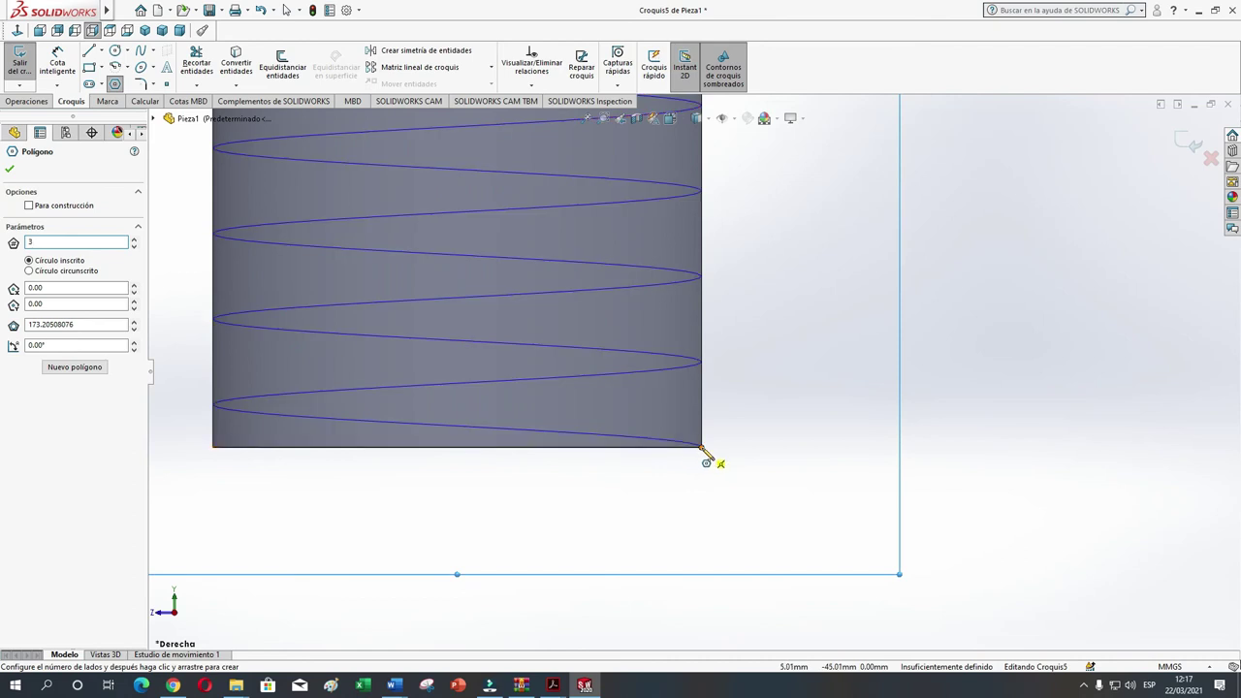
click(703, 449)
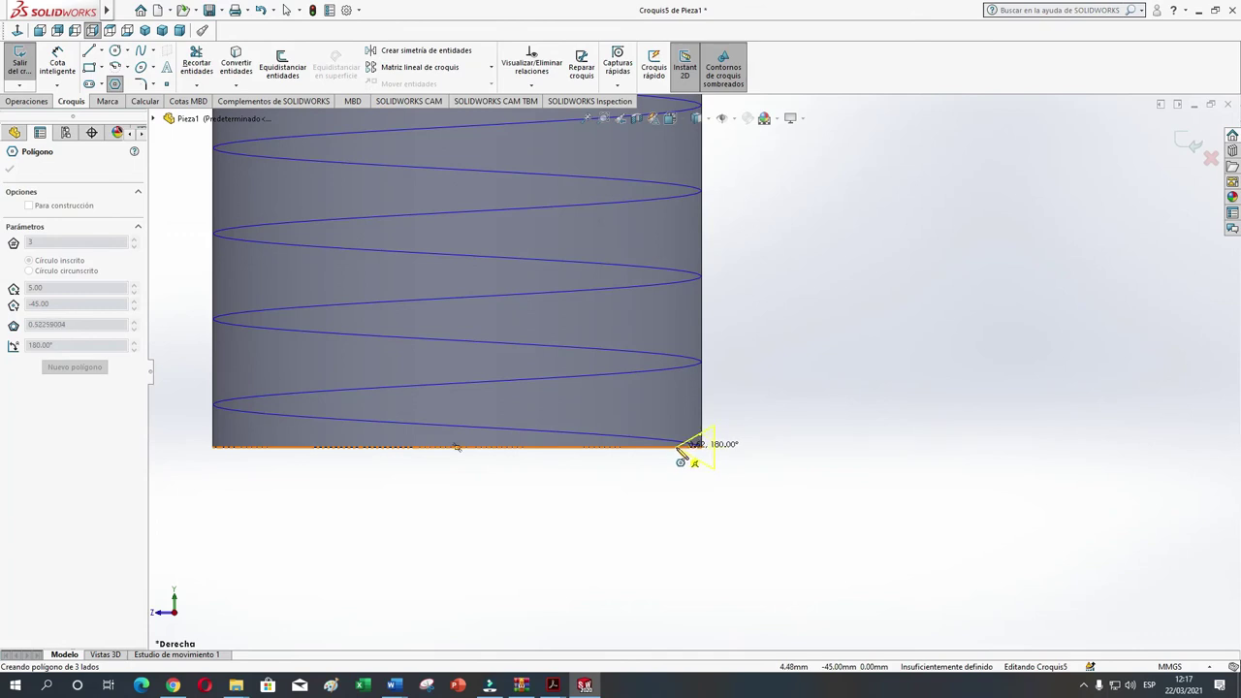
click(679, 446)
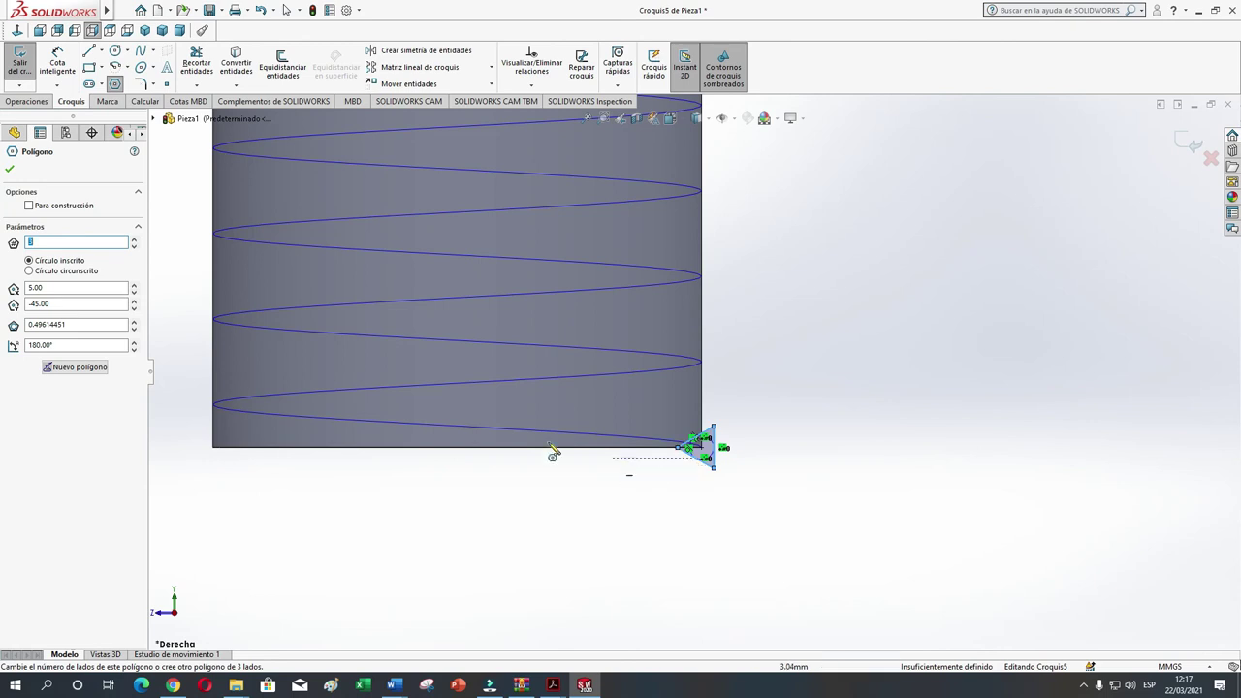
click(10, 169)
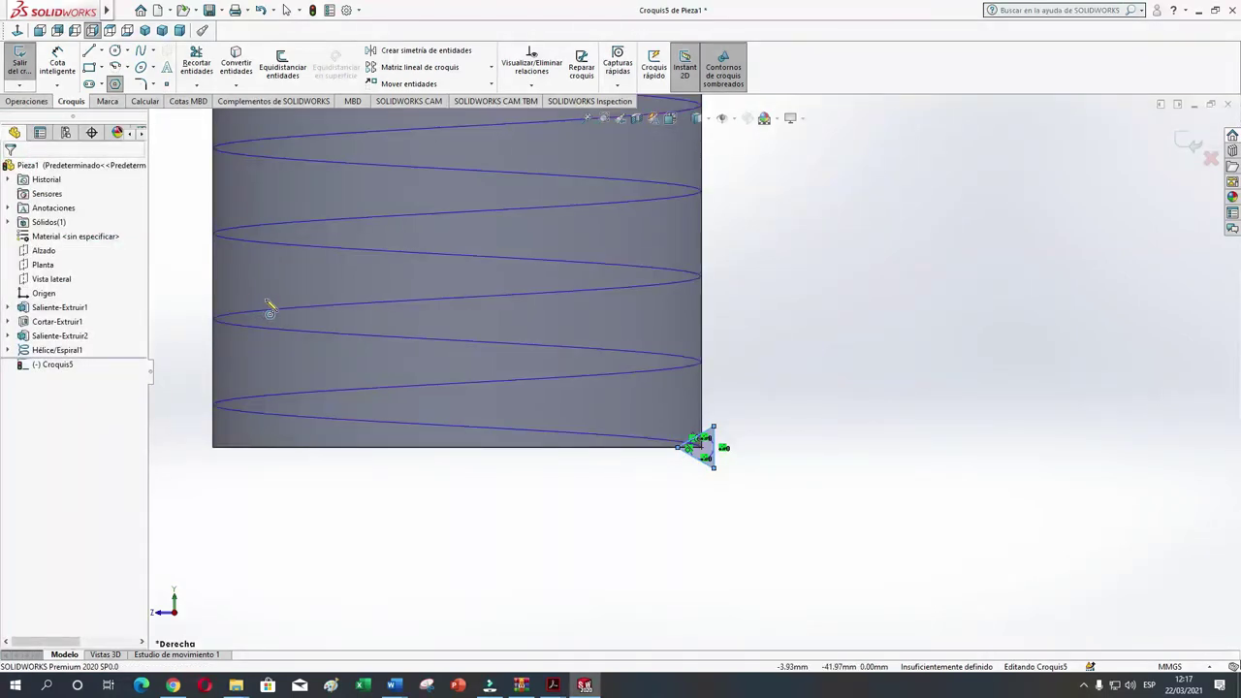
click(1191, 145)
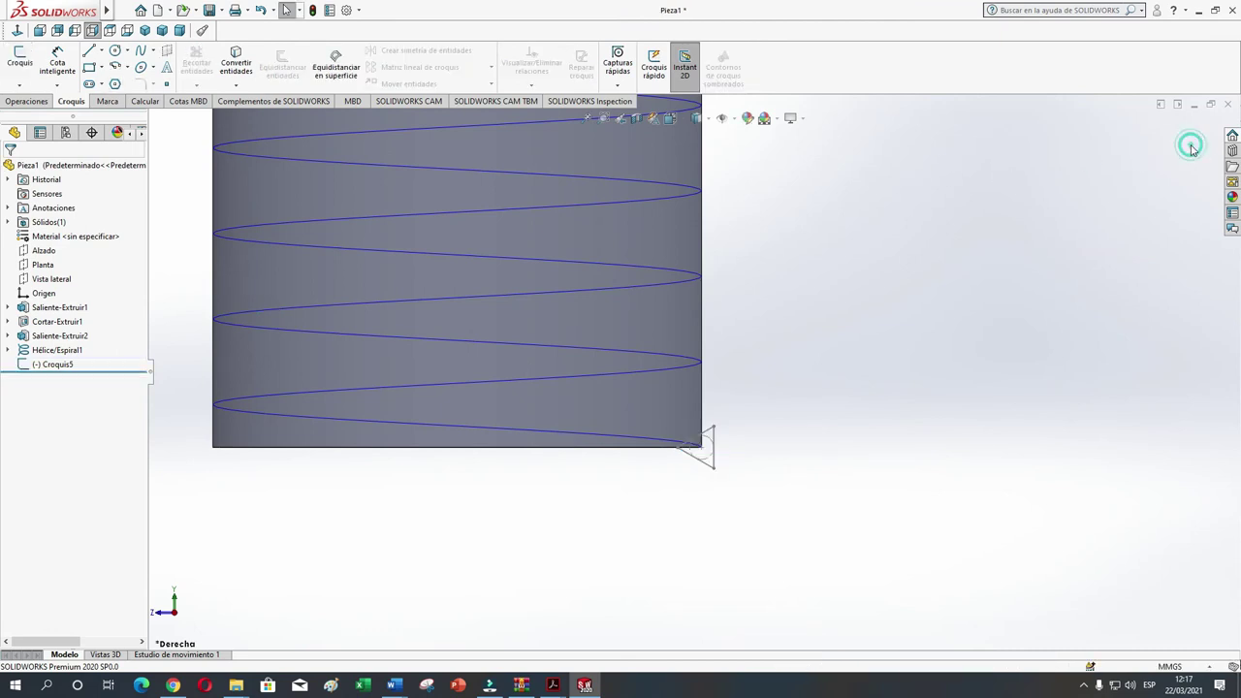
click(26, 102)
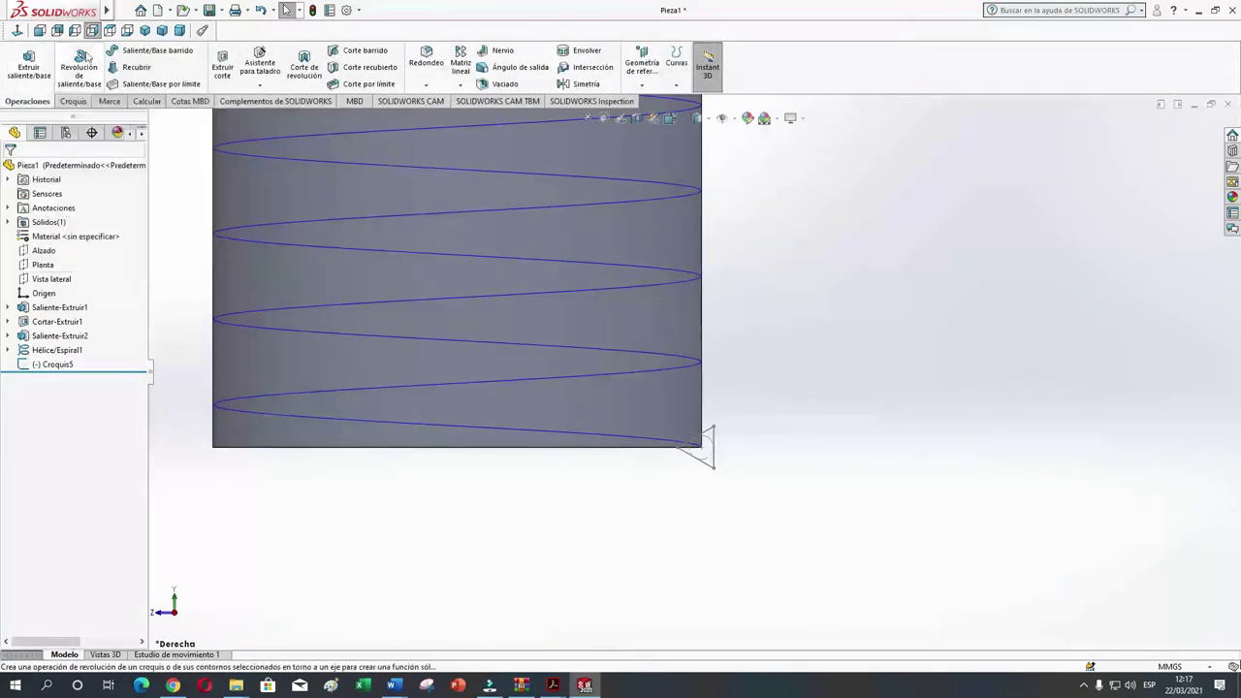
- Sweep the Croquis5 triangle along Hélice/Espiral1 to form the Barrer1 thread ridges
click(160, 50)
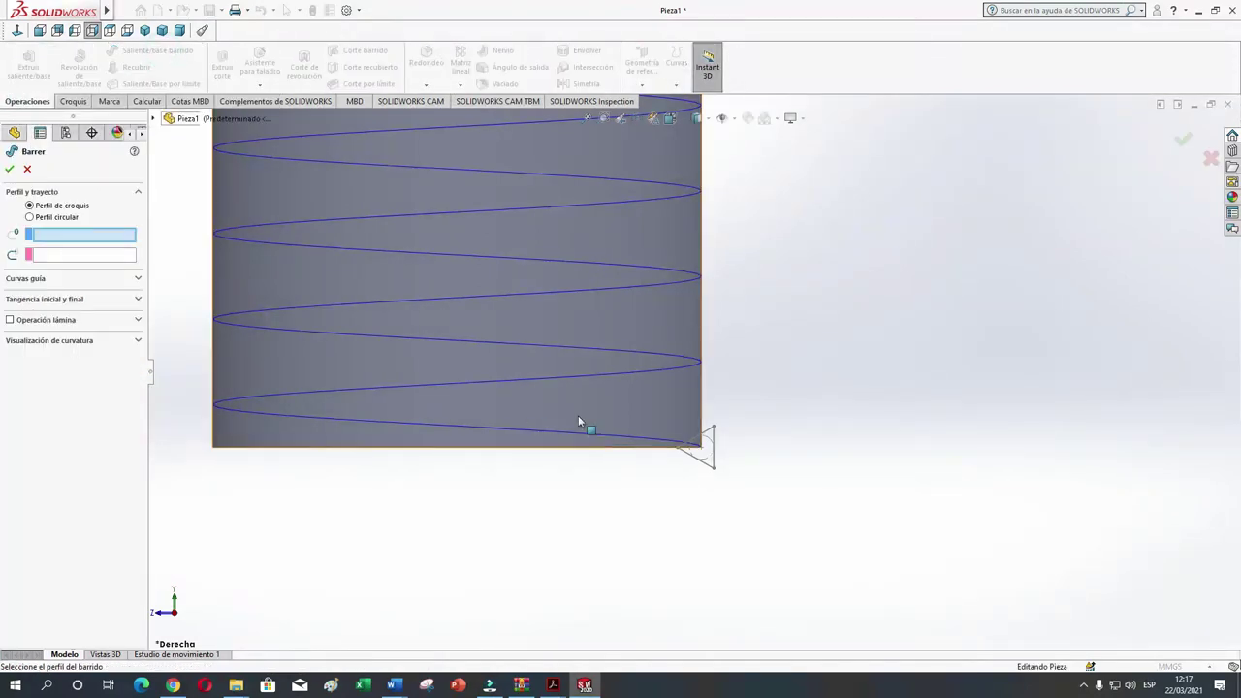
click(712, 468)
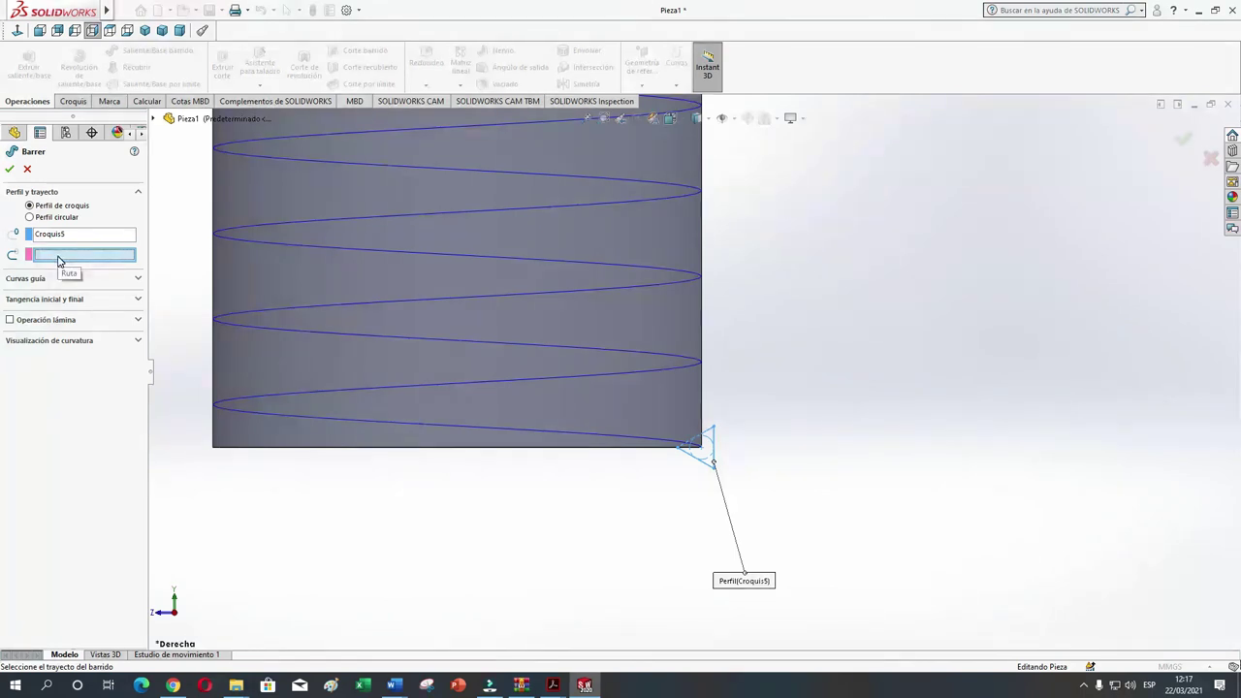
click(598, 439)
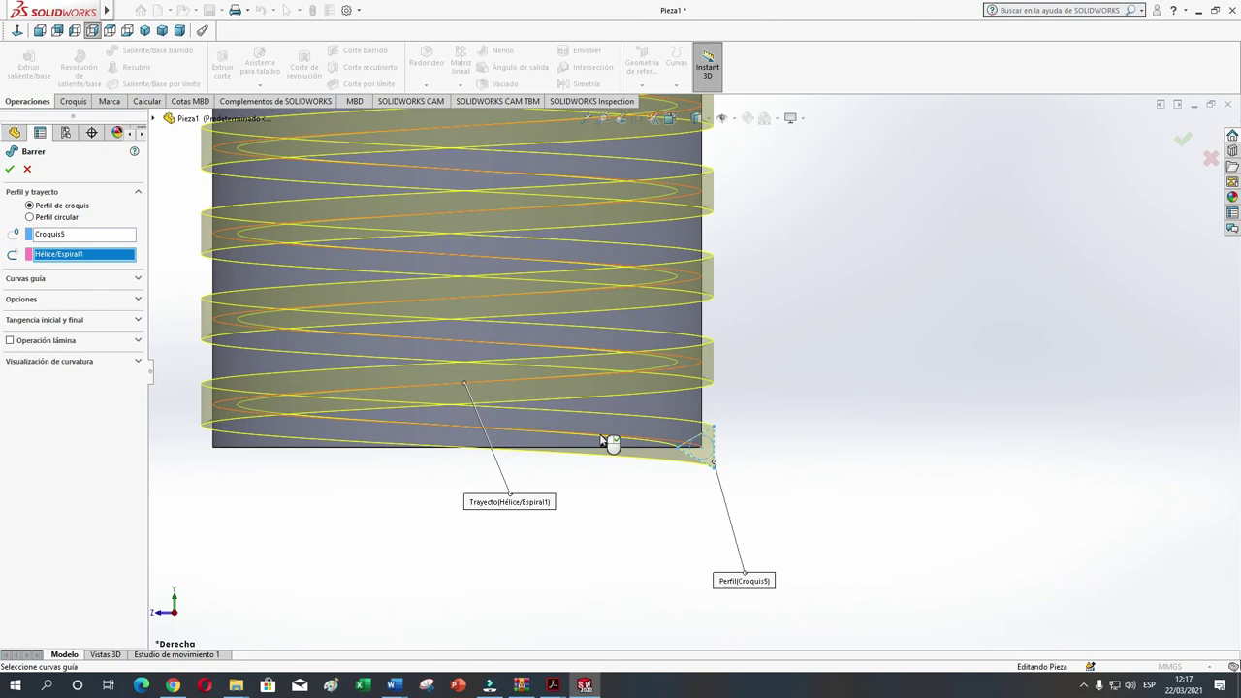
click(8, 170)
middle_drag(277, 339, 380, 376)
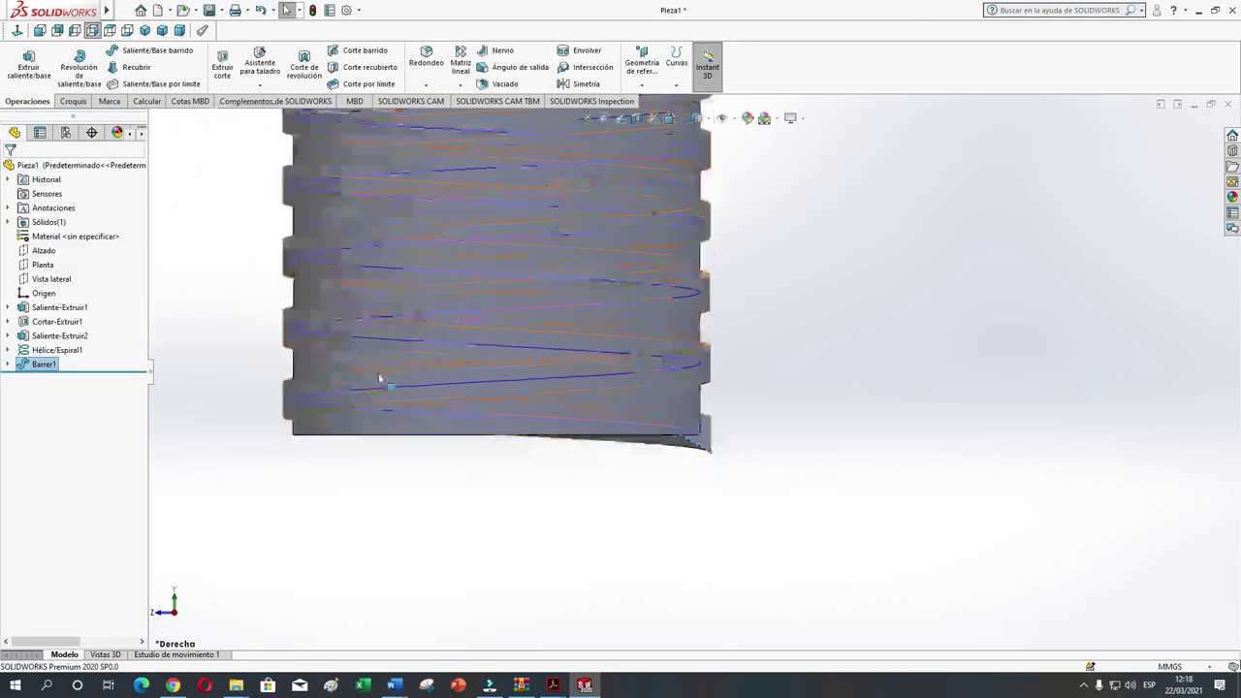
- Hide Hélice/Espiral1 and show the finished bolt in isometric view, fitted to the window
key(ctrl+7)
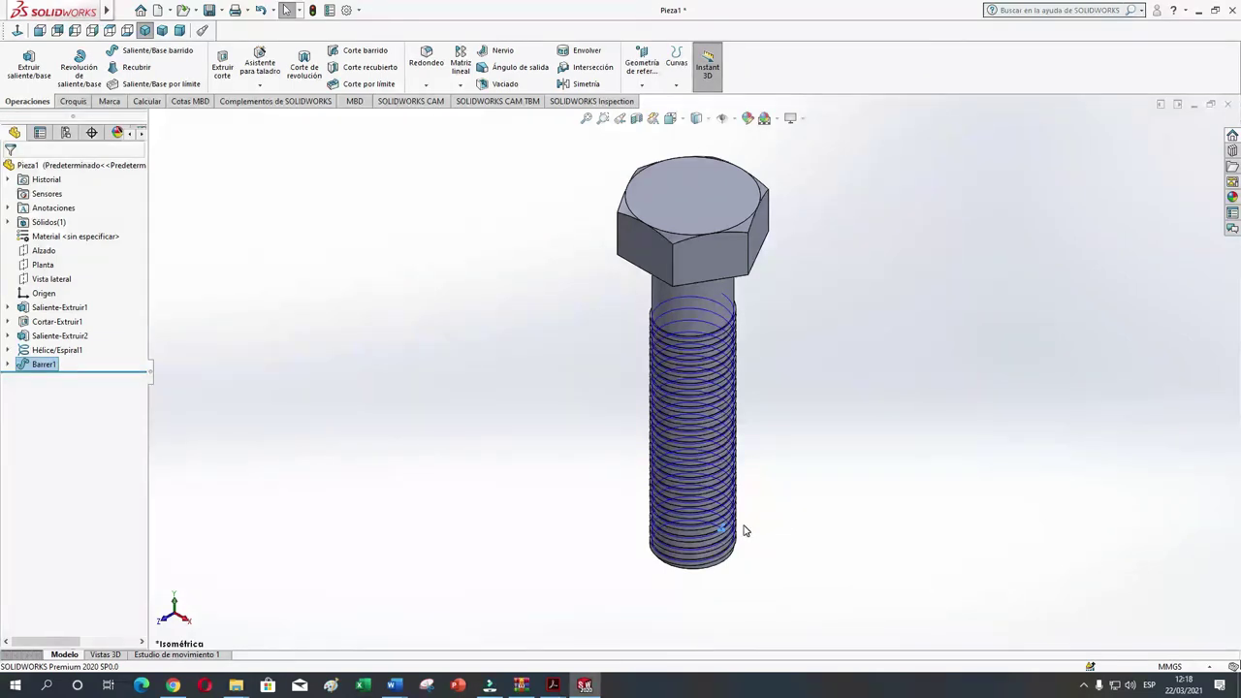
scroll(743, 523, down, 1)
scroll(744, 524, down, 2)
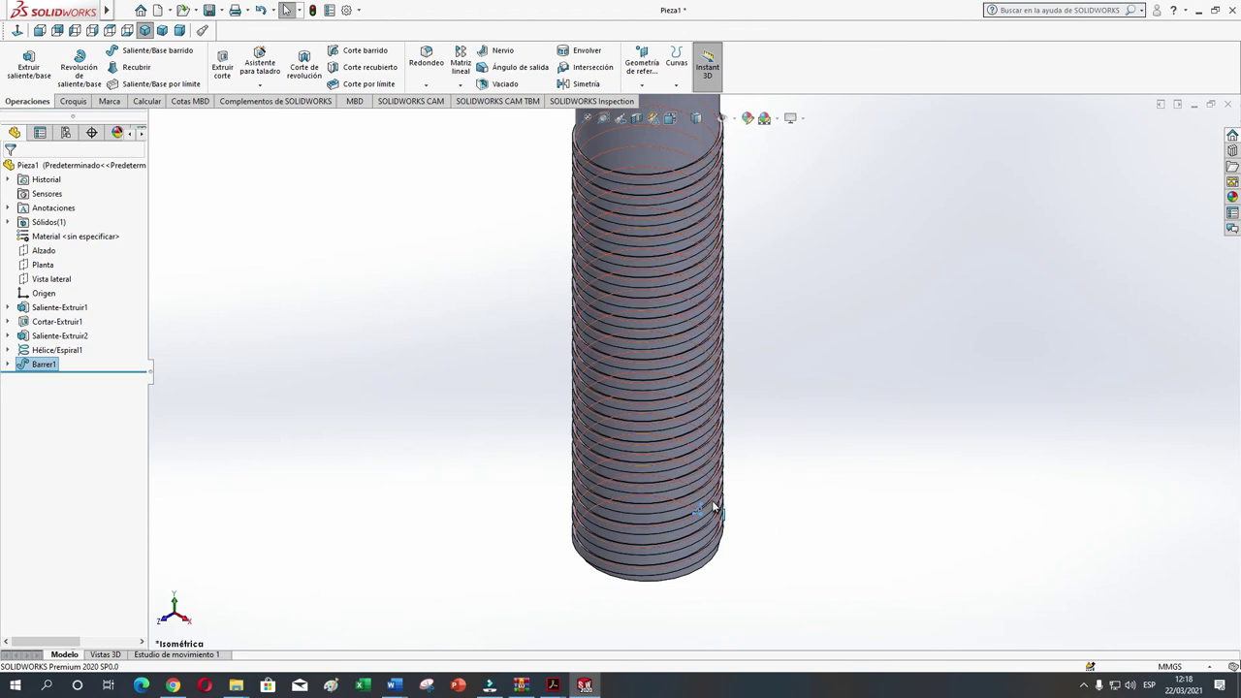
click(711, 500)
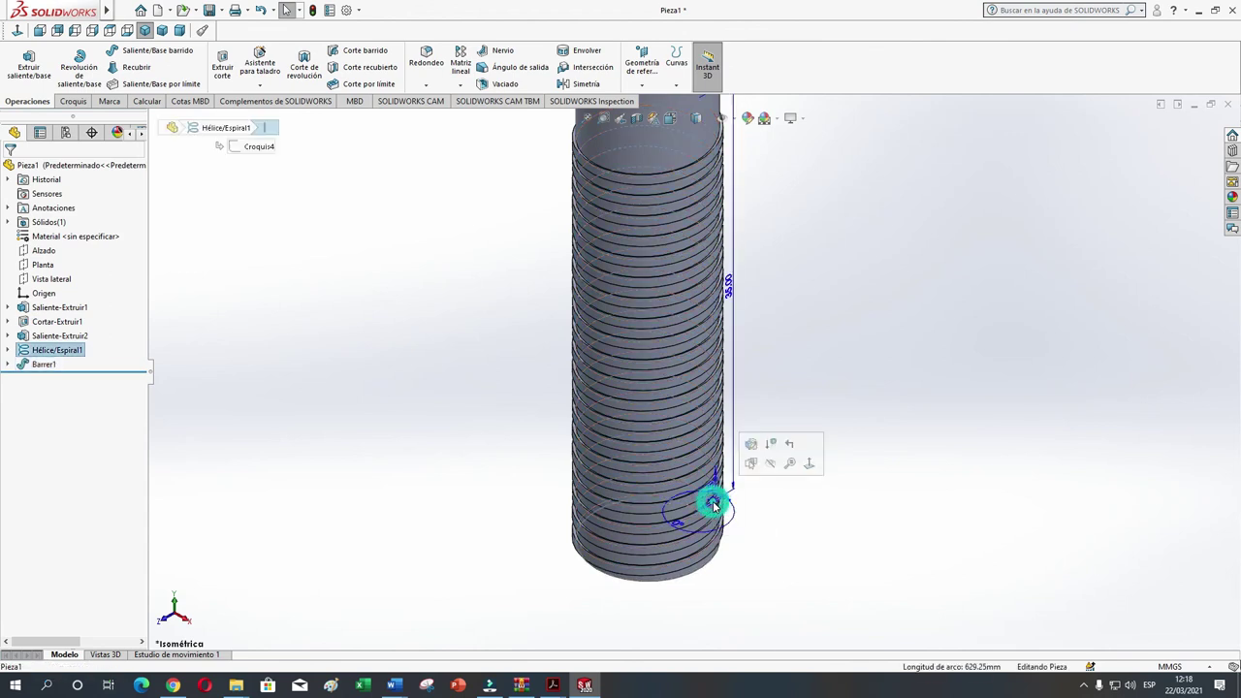
click(771, 466)
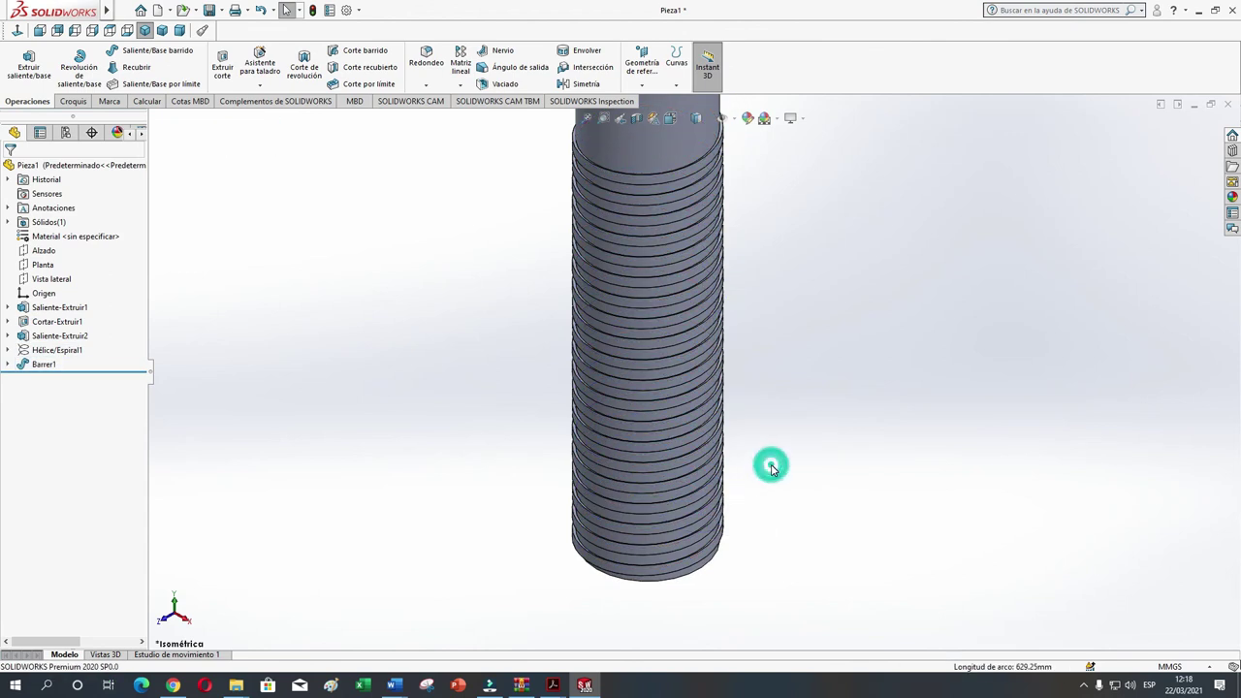
key(f)
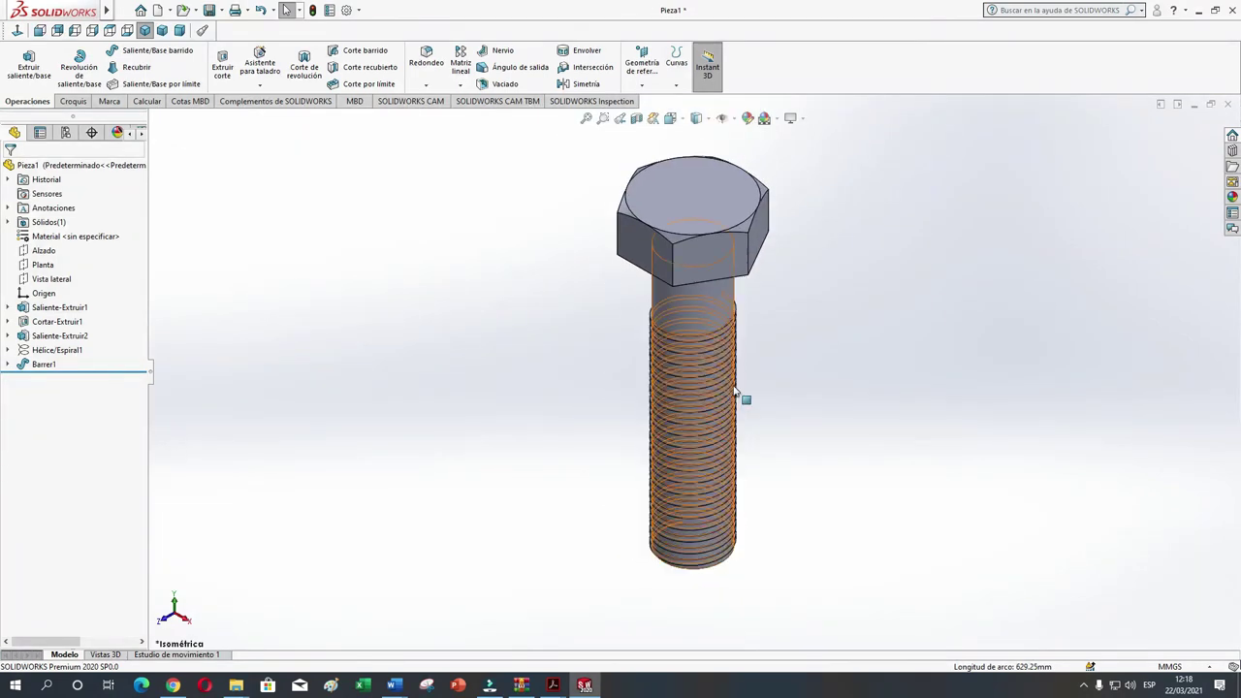